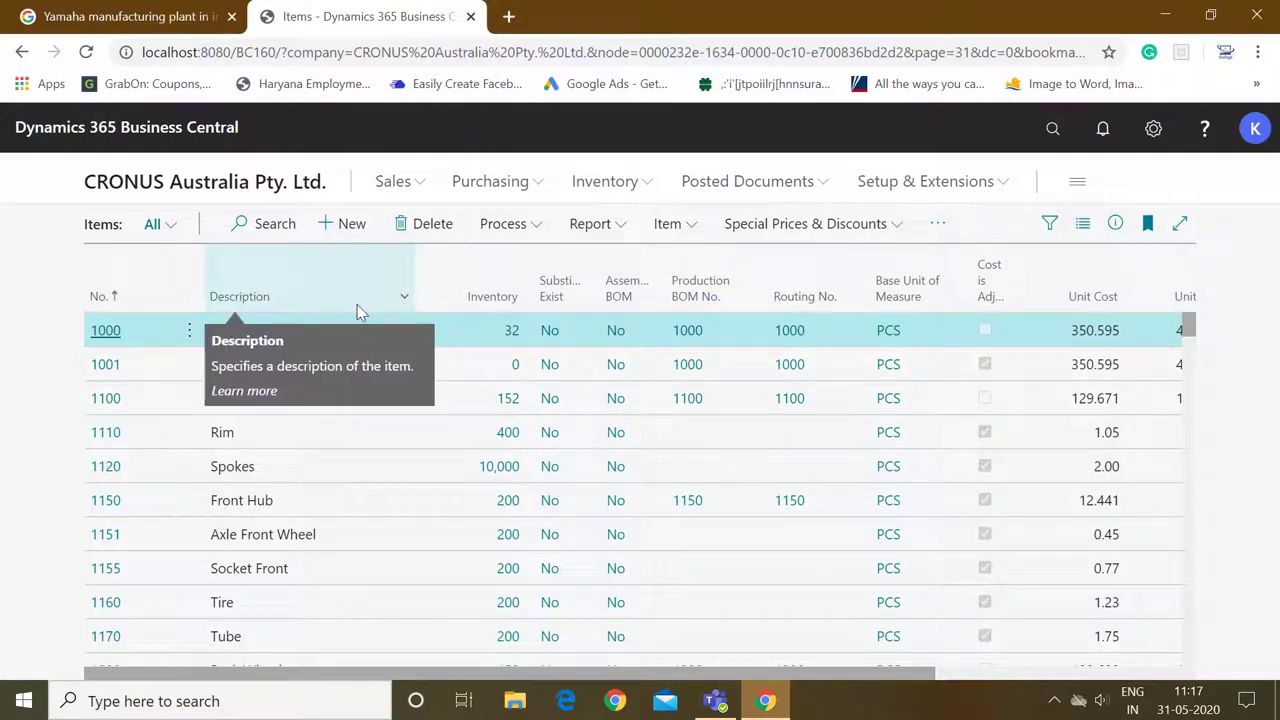
Create a new item from the Item RETAIL template and set its description to "Assembly Item".
{"action": "left_click", "coordinate": [334, 240]}
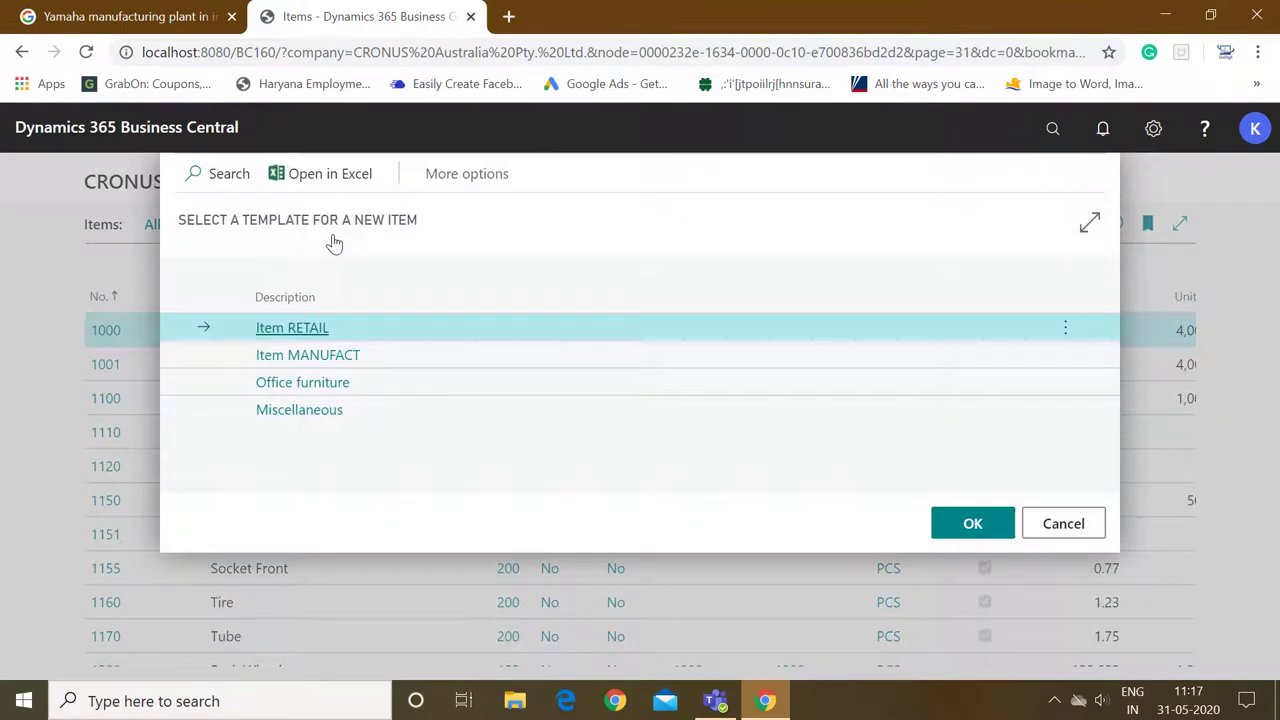
{"action": "left_click", "coordinate": [970, 546]}
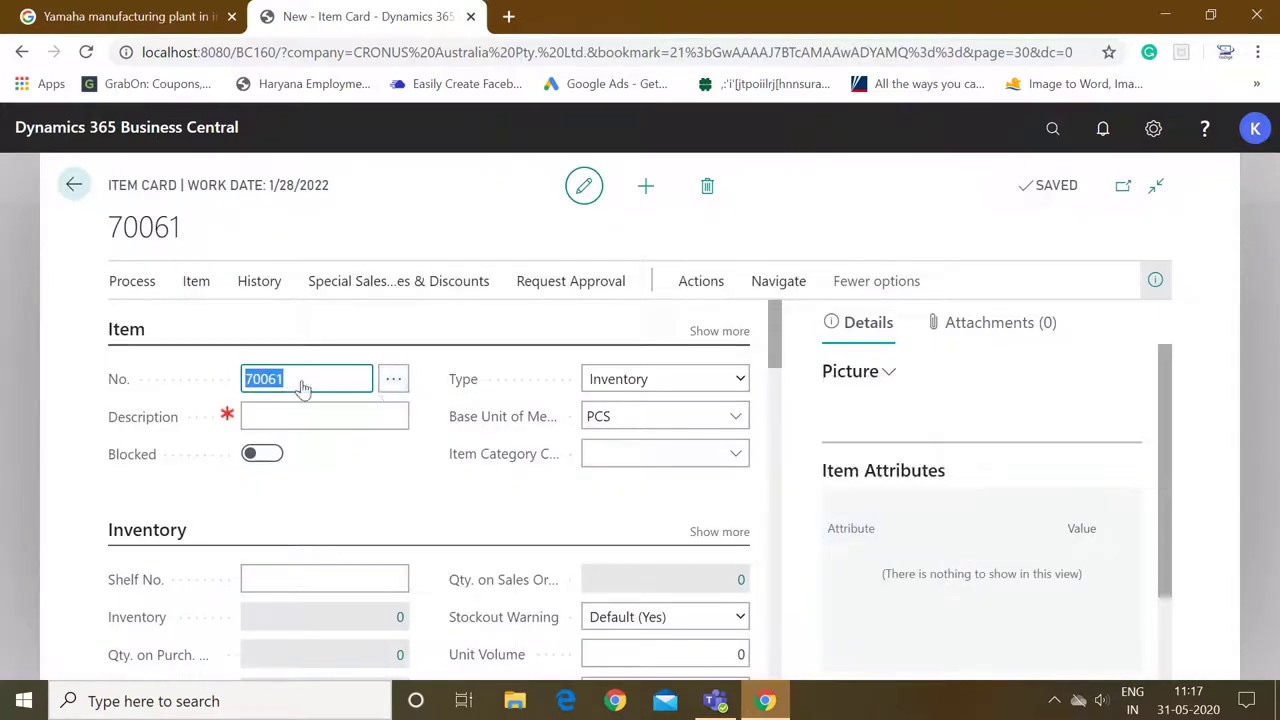
{"action": "left_click", "coordinate": [311, 427]}
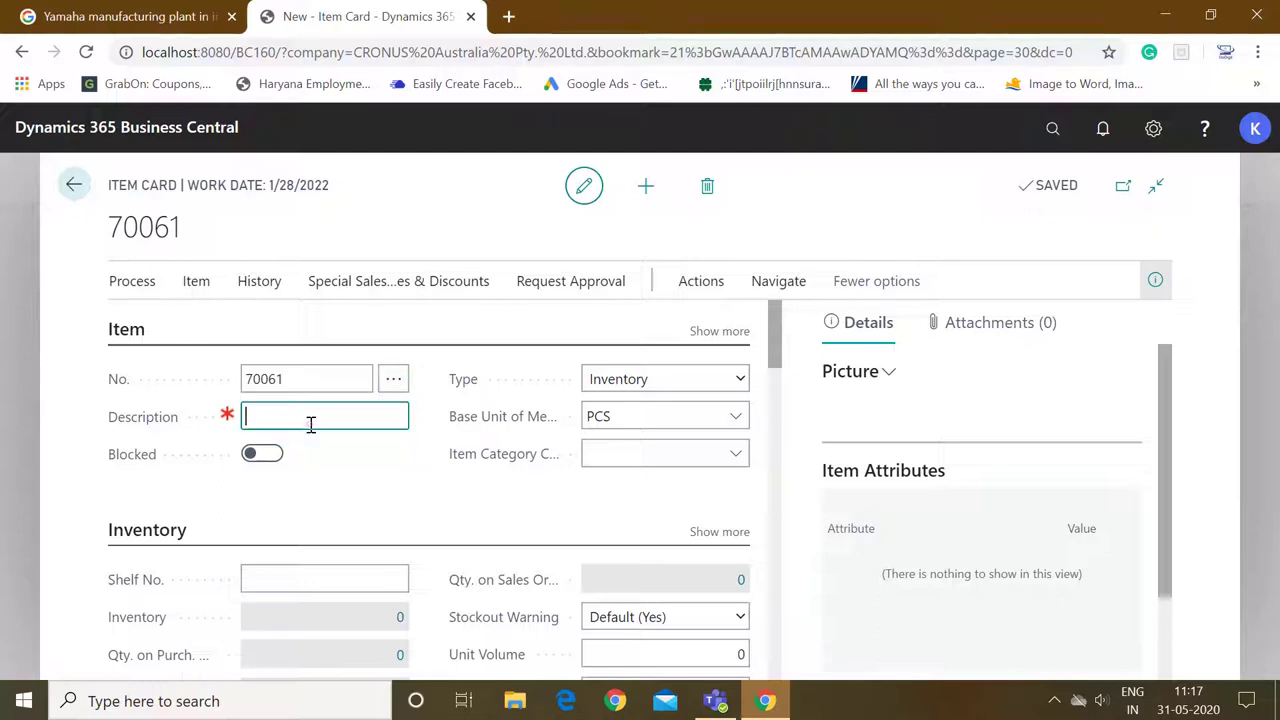
{"action": "type", "text": "Ass"}
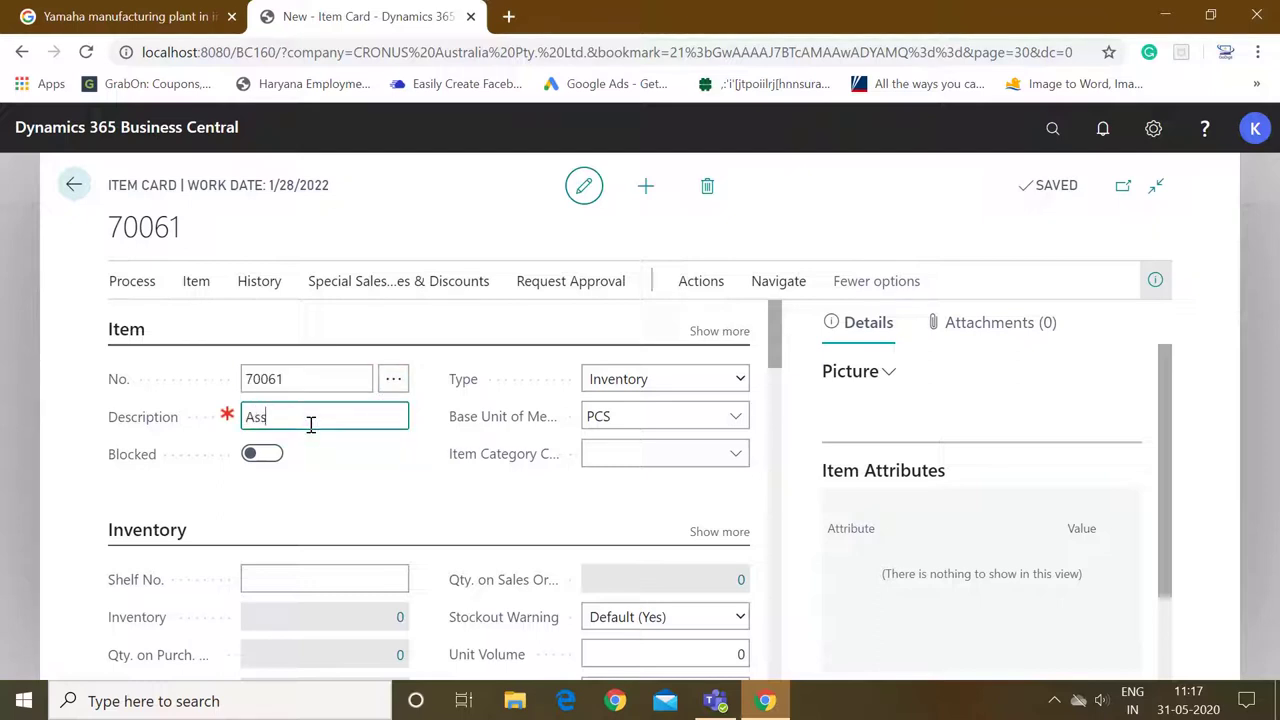
{"action": "type", "text": "embly Item"}
{"action": "key", "text": "Tab"}
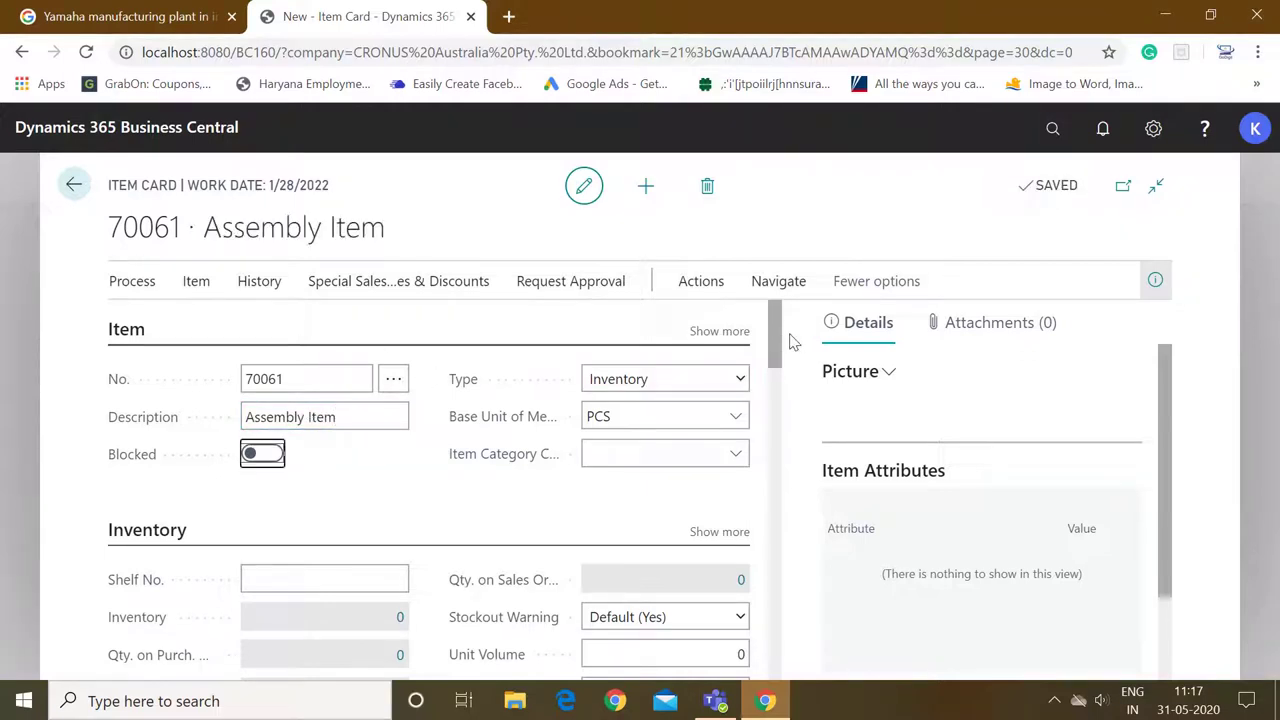
Set the new item's standard cost to 500 and accept the cost change.
{"action": "left_click_drag", "start_coordinate": [776, 327], "coordinate": [778, 424]}
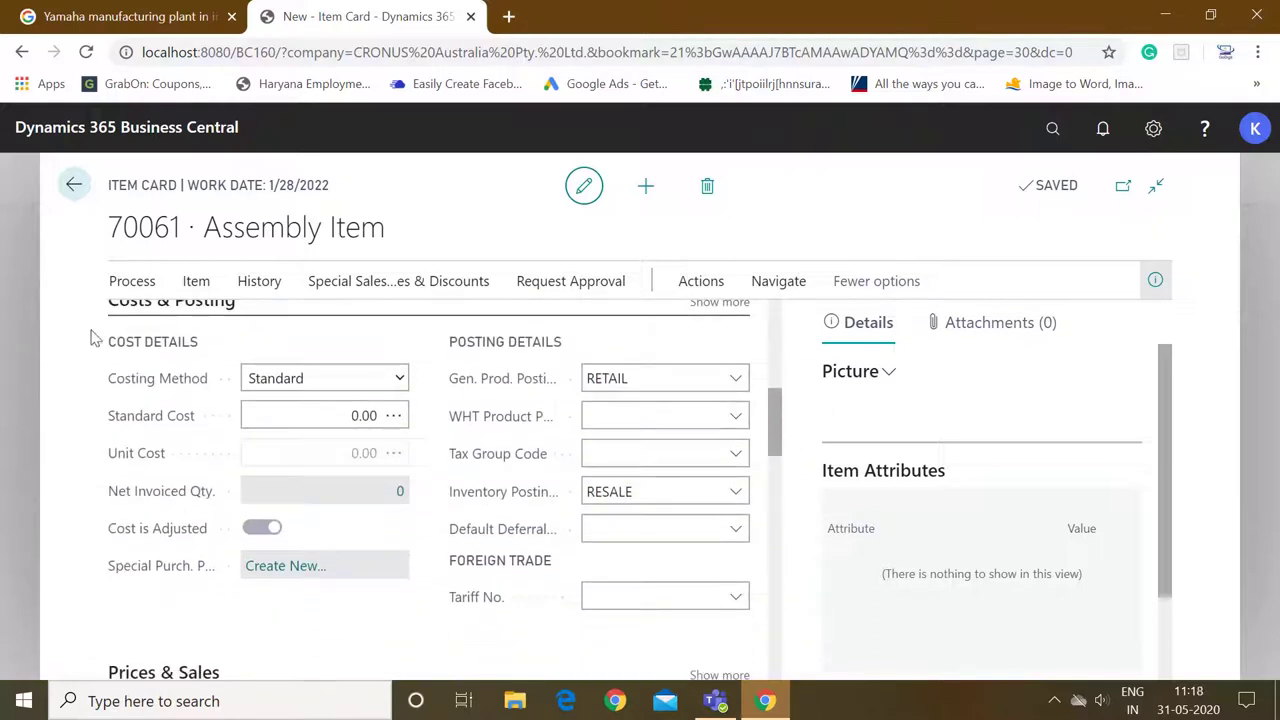
{"action": "left_click", "coordinate": [323, 419]}
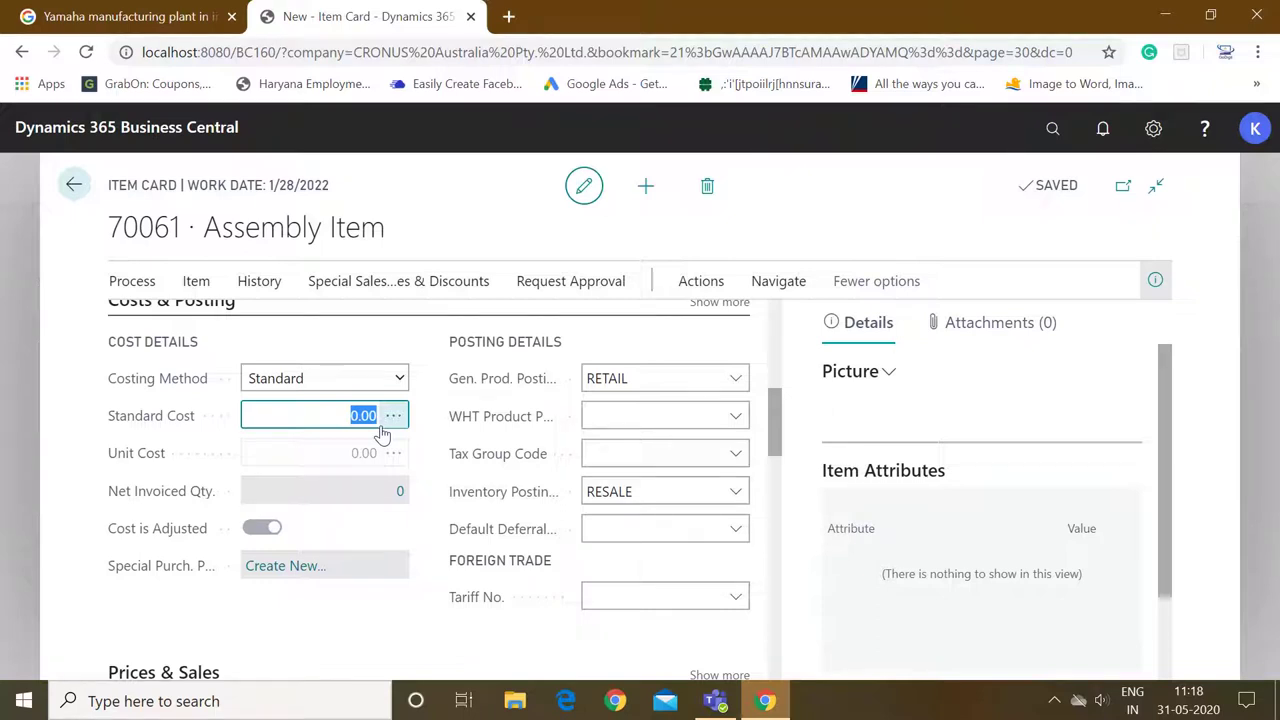
{"action": "type", "text": "500"}
{"action": "key", "text": "Tab"}
{"action": "left_click", "coordinate": [711, 484]}
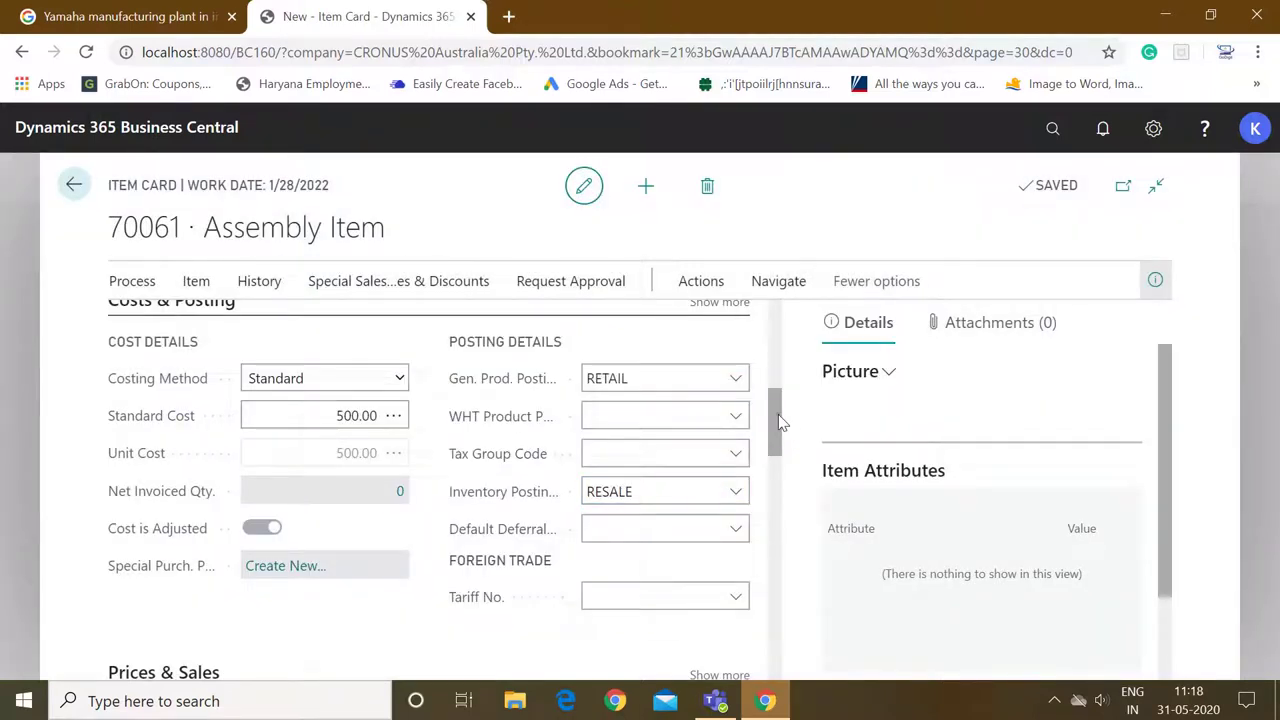
Set the item's Replenishment System to Assembly.
{"action": "left_click_drag", "start_coordinate": [778, 414], "coordinate": [766, 506]}
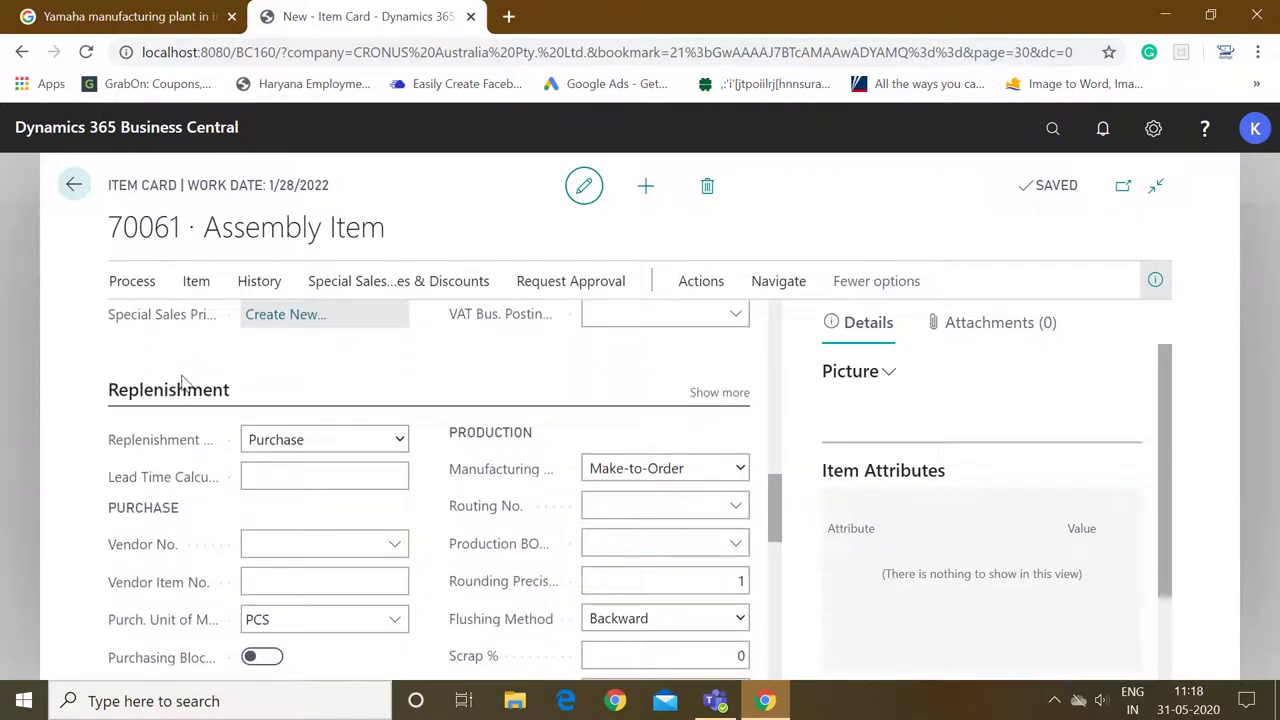
{"action": "mouse_move", "coordinate": [172, 450]}
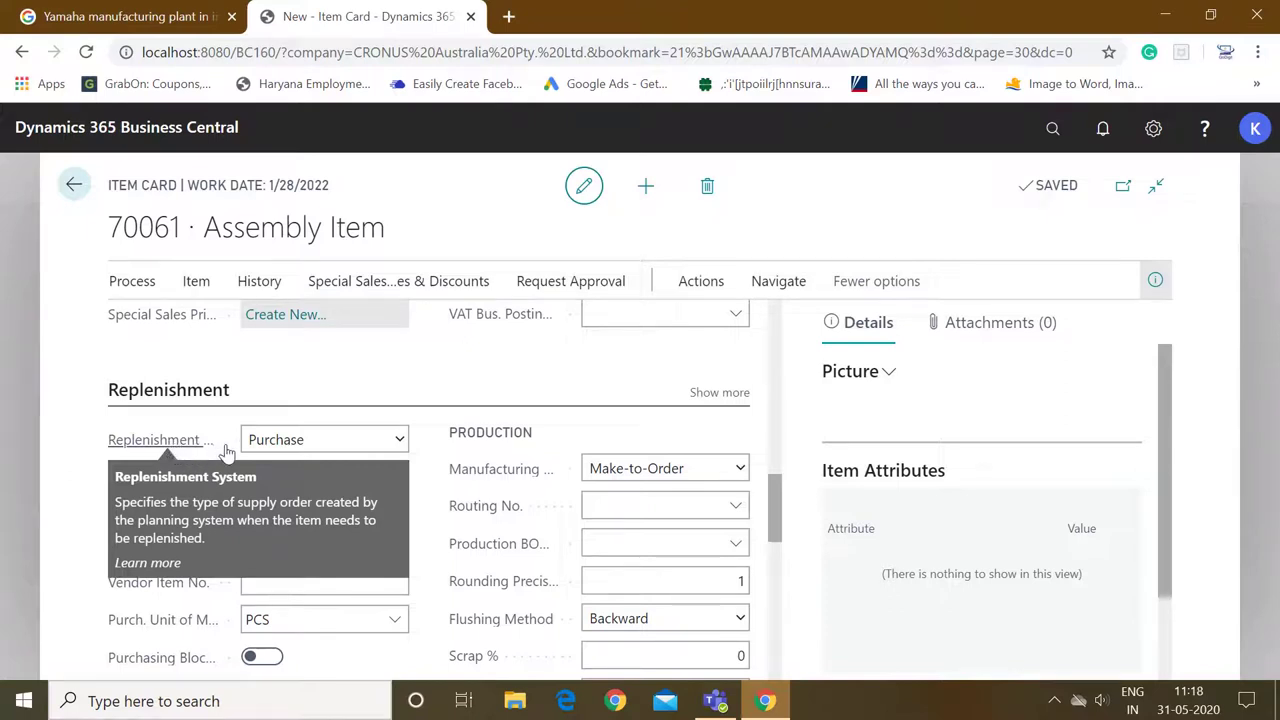
{"action": "left_click", "coordinate": [400, 441]}
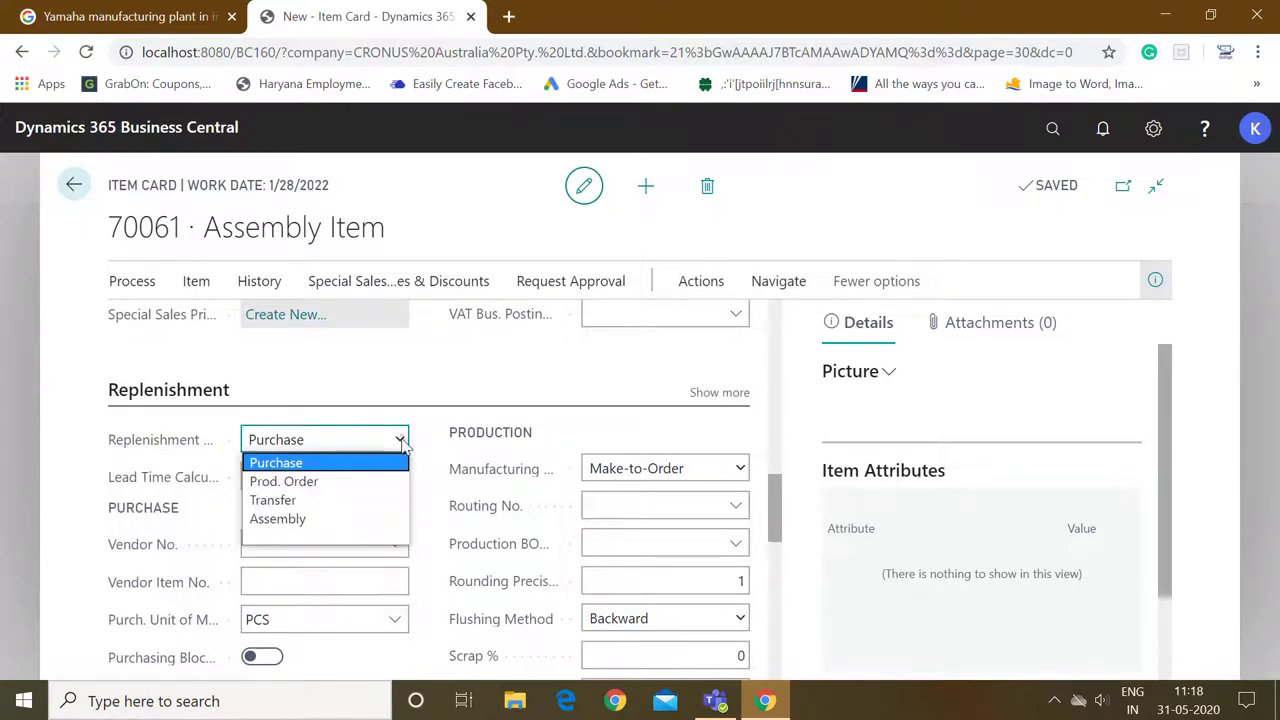
{"action": "left_click", "coordinate": [313, 519]}
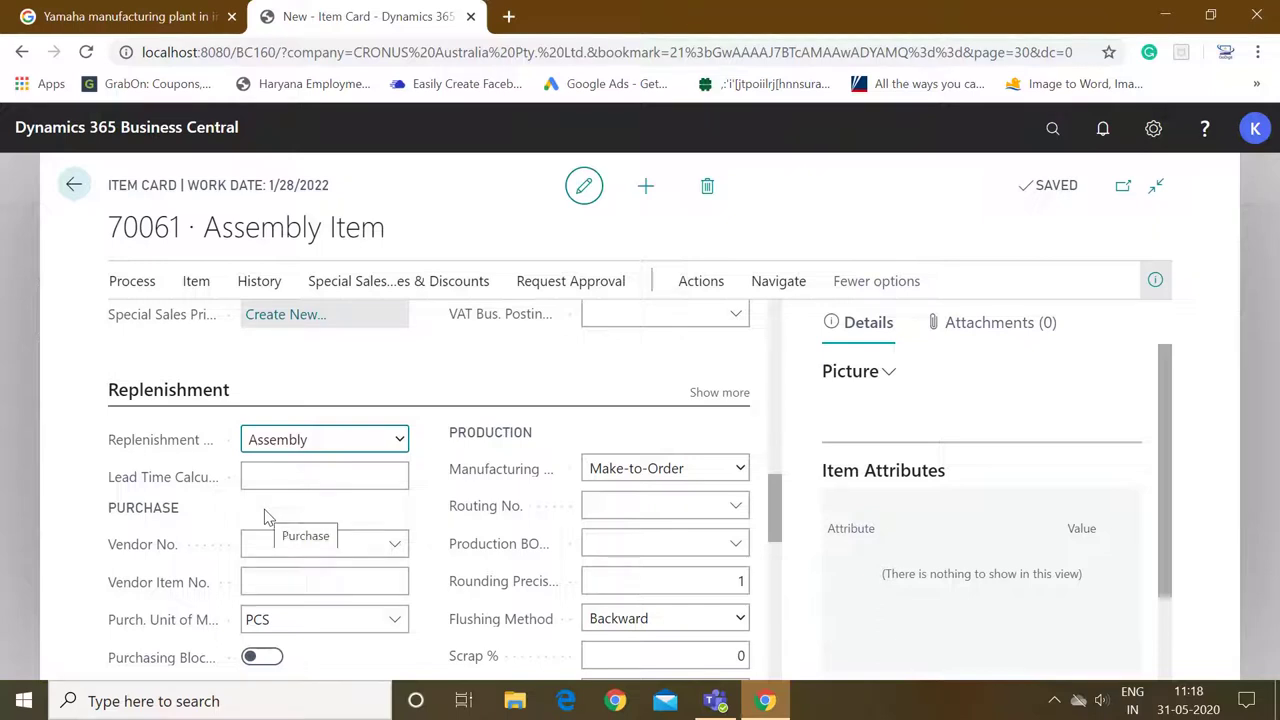
{"action": "left_click", "coordinate": [327, 472]}
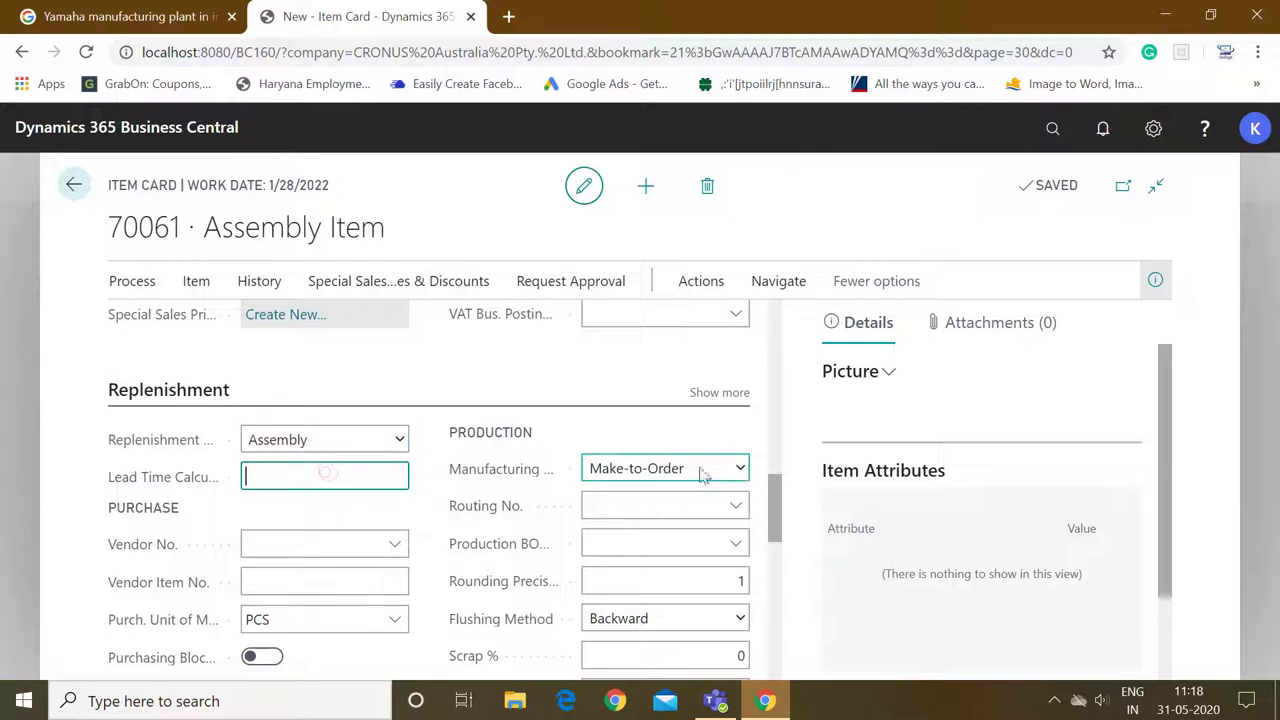
Review the available Assembly Policy options for the item, leaving Assemble-to-Stock selected.
{"action": "left_click_drag", "start_coordinate": [774, 497], "coordinate": [772, 545]}
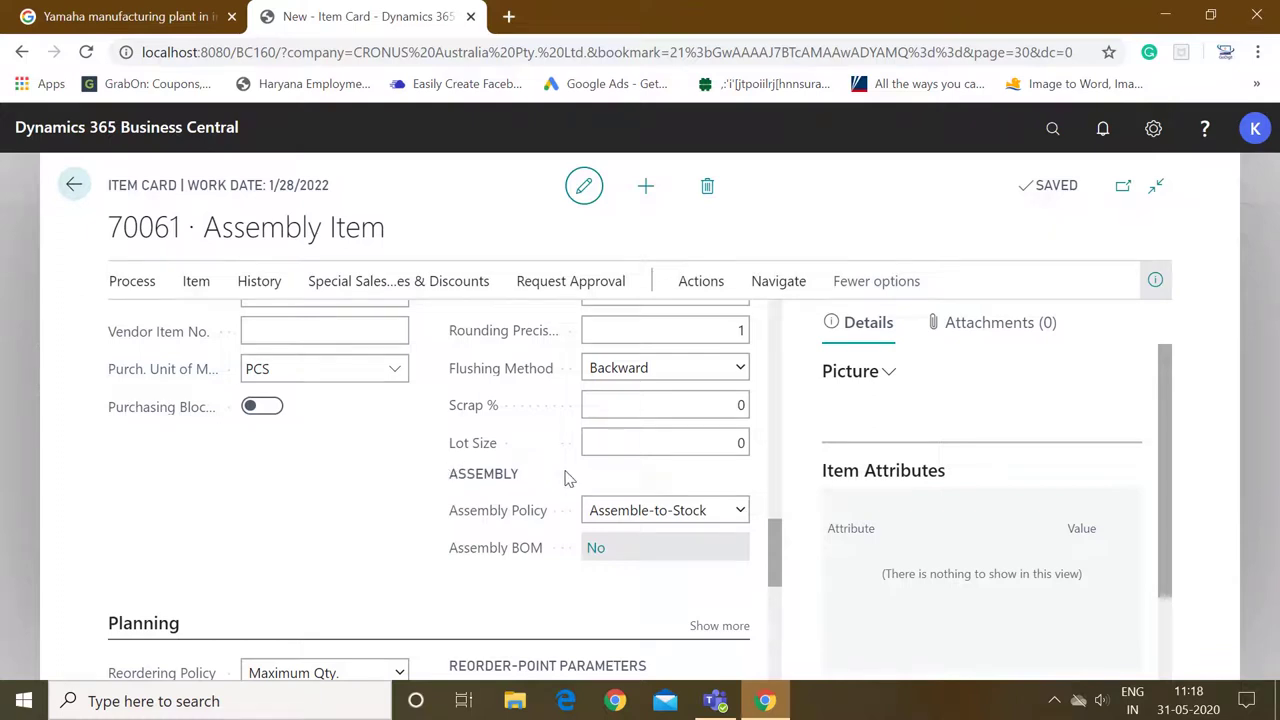
{"action": "mouse_move", "coordinate": [494, 522]}
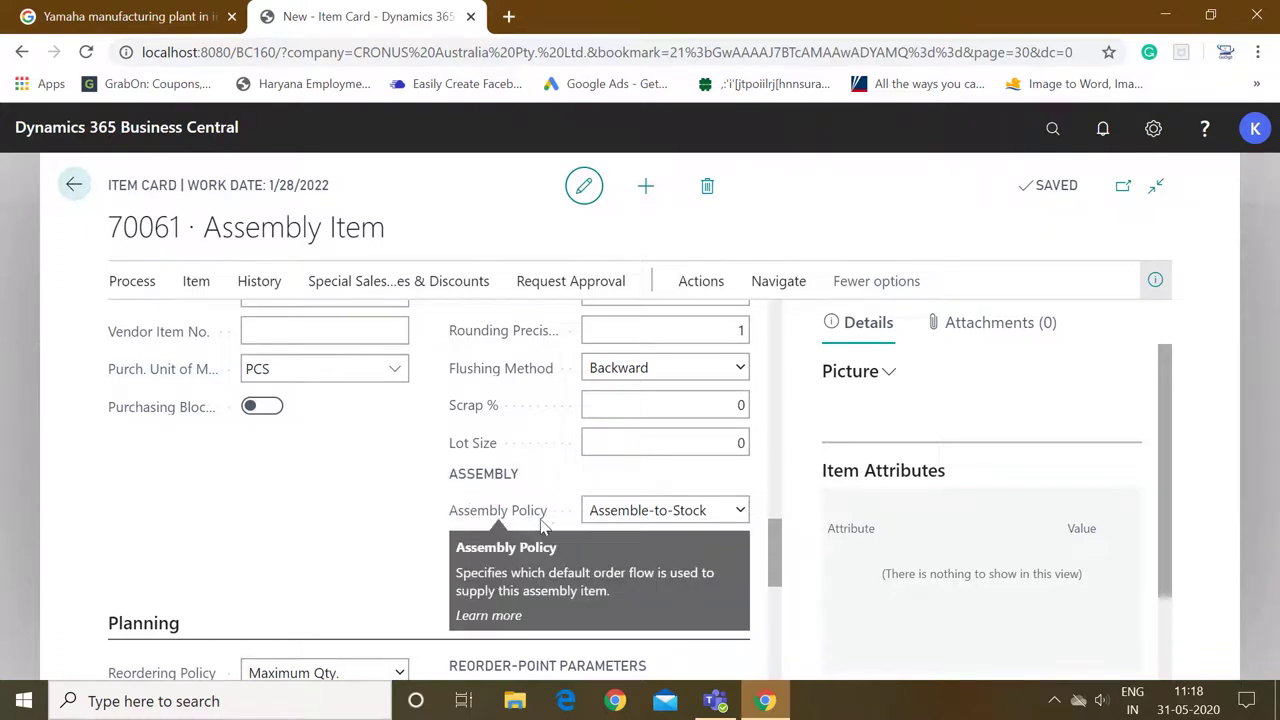
{"action": "left_click", "coordinate": [742, 511]}
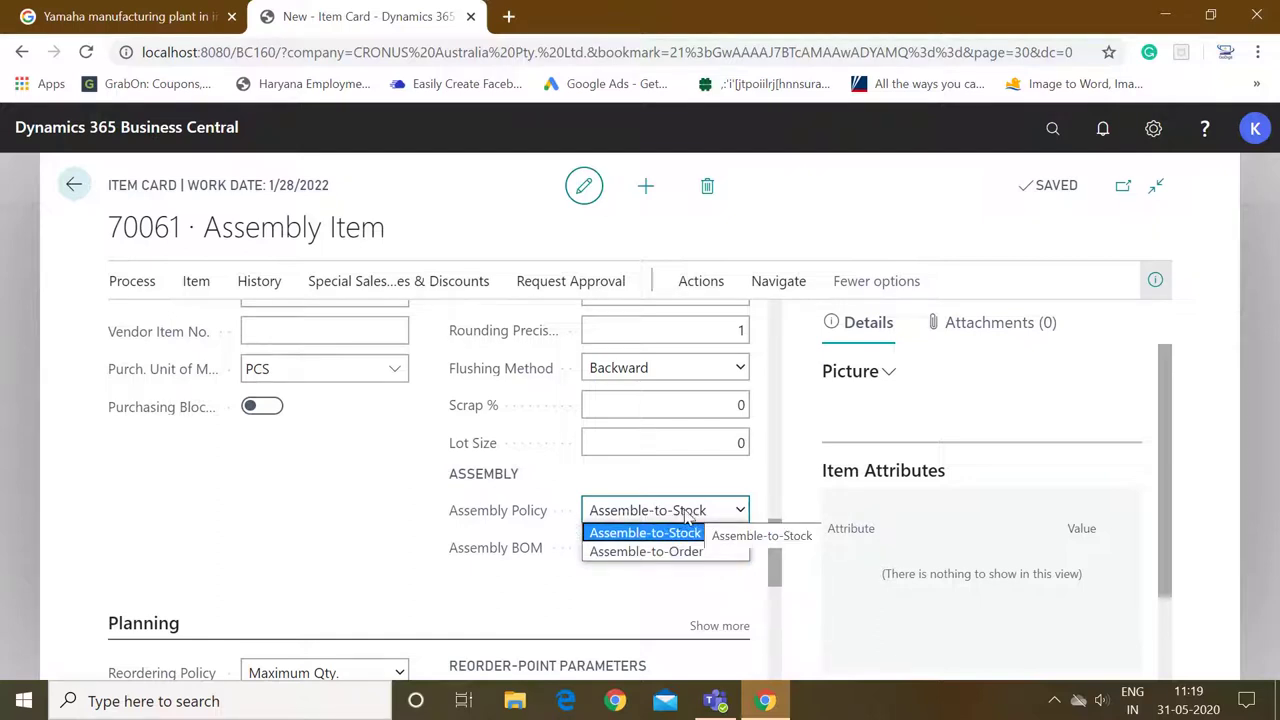
{"action": "left_click", "coordinate": [705, 578]}
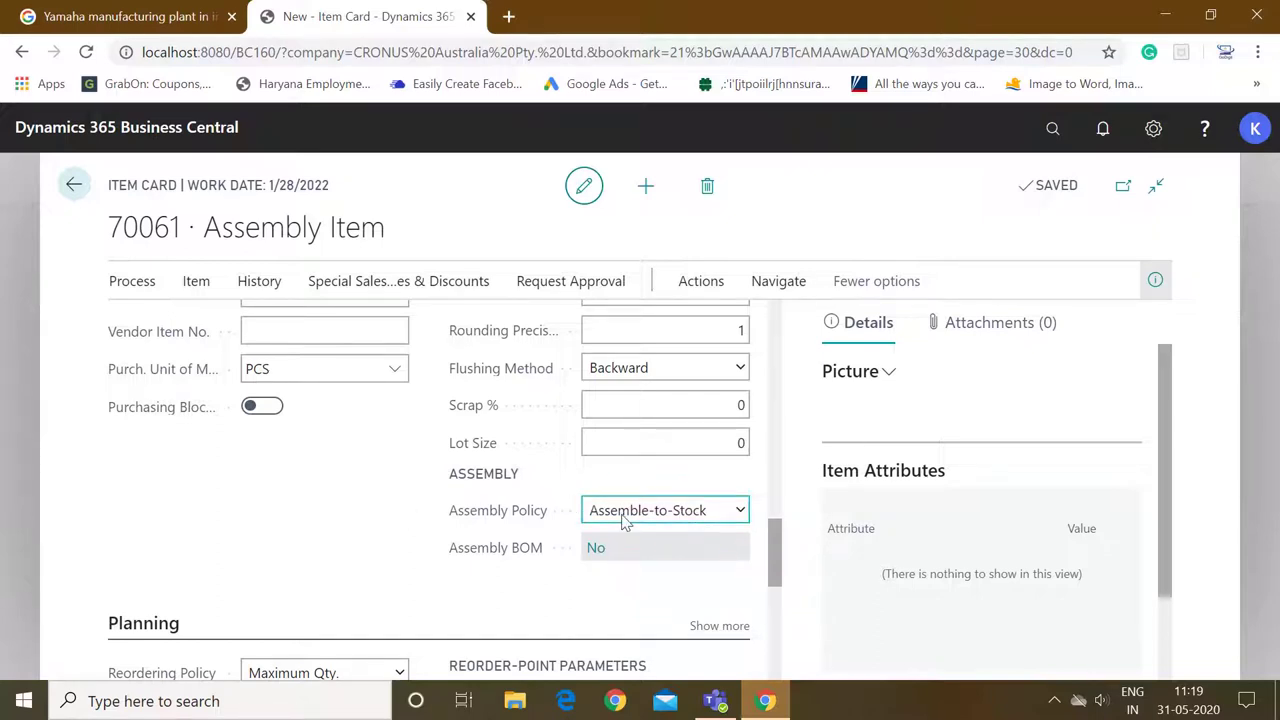
{"action": "left_click", "coordinate": [743, 509]}
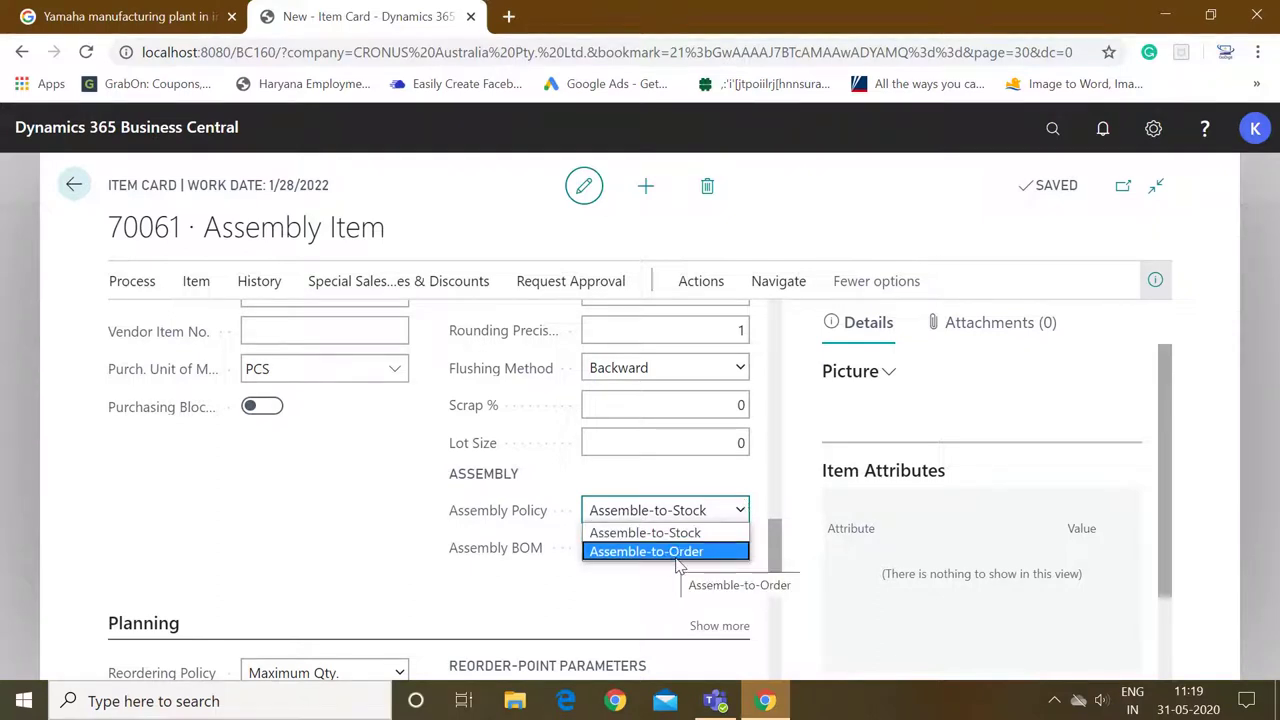
{"action": "left_click", "coordinate": [650, 597]}
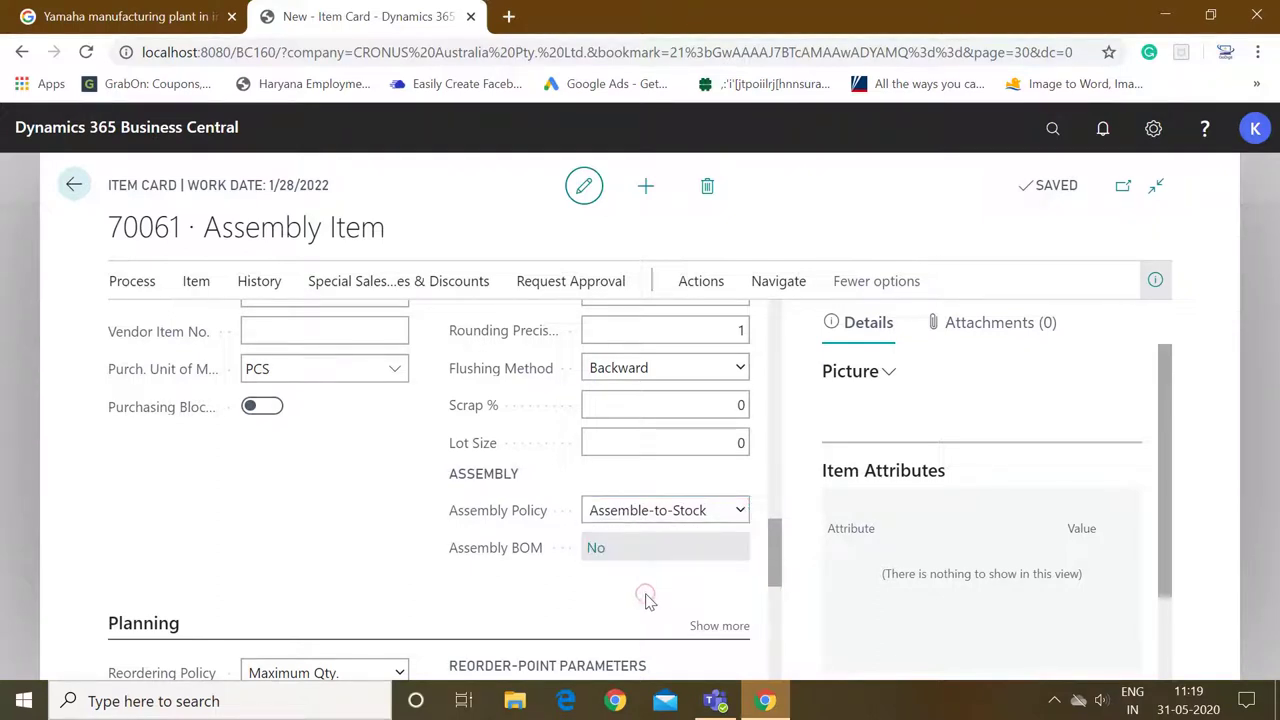
Open the item's Assembly BOM and add a new line of type Item.
{"action": "left_click", "coordinate": [596, 549]}
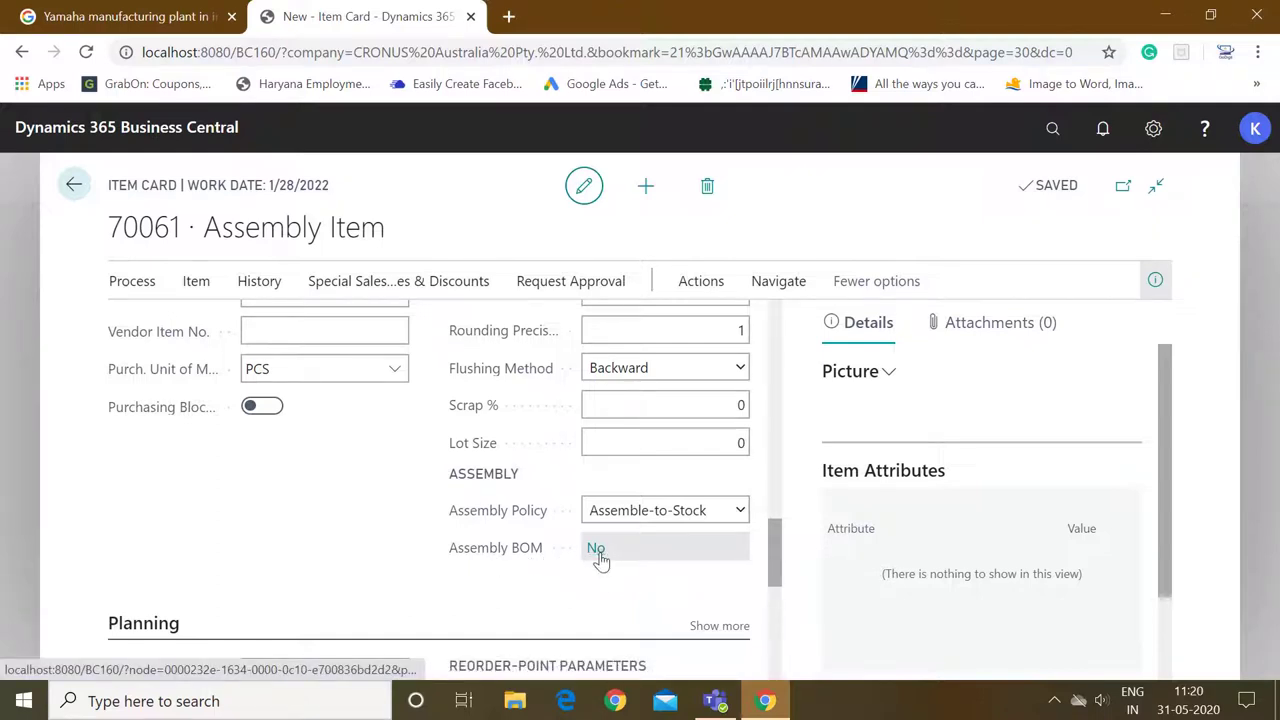
{"action": "left_click", "coordinate": [596, 549]}
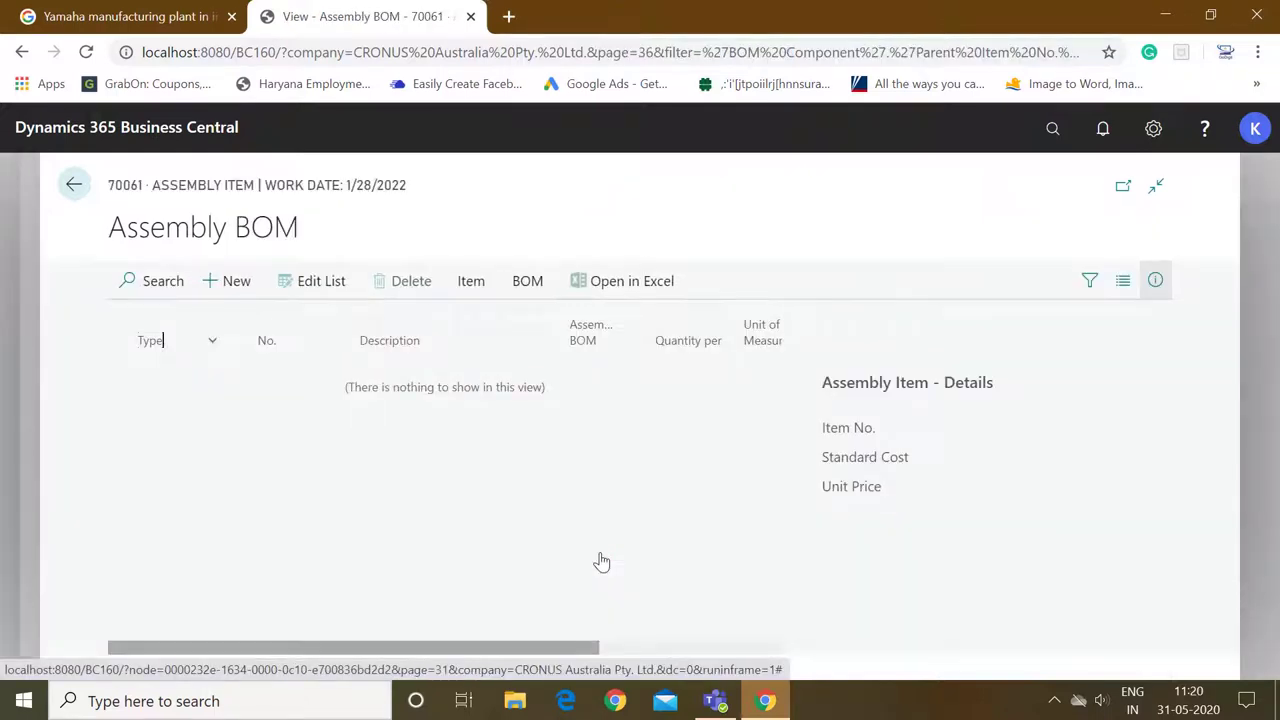
{"action": "left_click", "coordinate": [240, 282]}
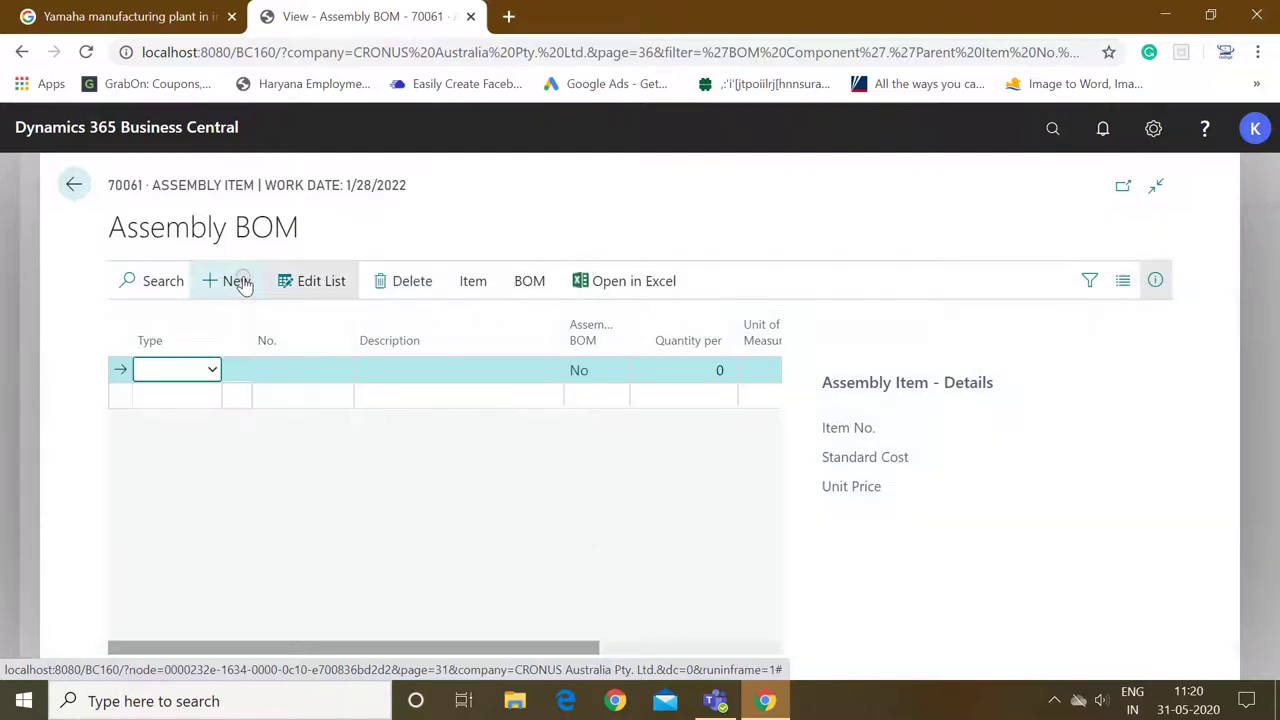
{"action": "left_click", "coordinate": [216, 369]}
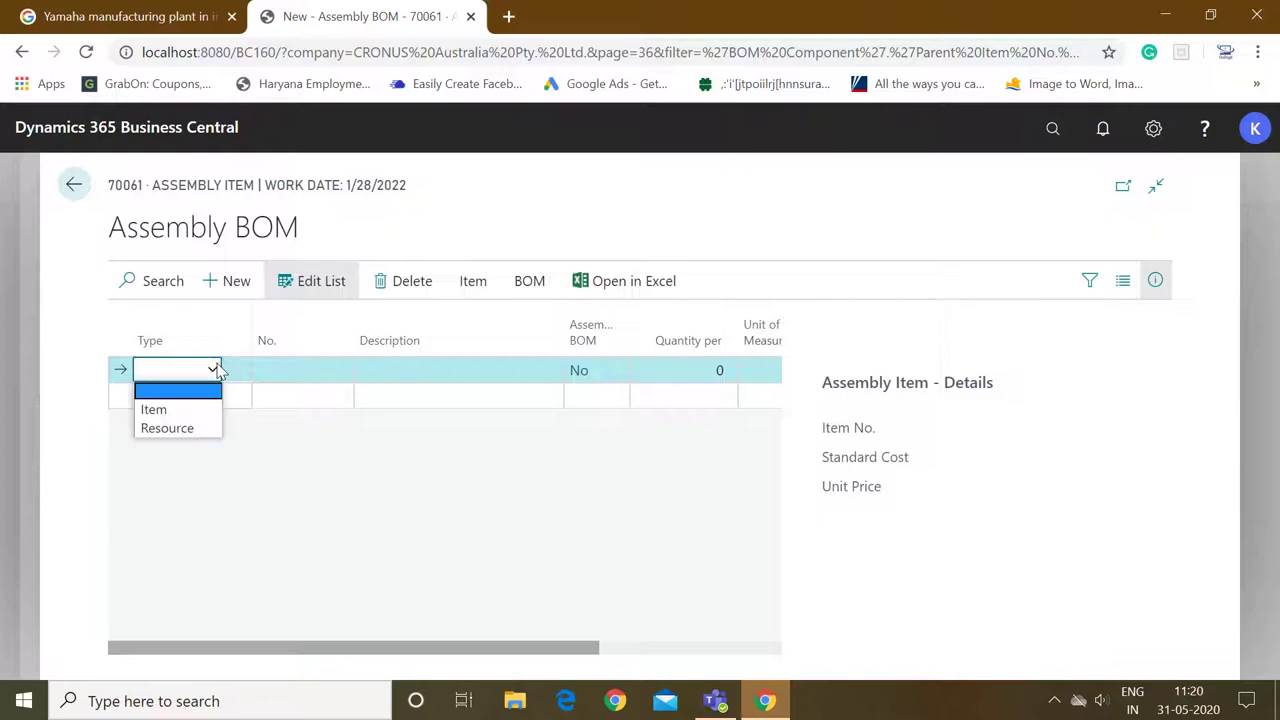
{"action": "left_click", "coordinate": [195, 410]}
Create a new component item for the BOM line from the Item RETAIL template, described as "Assembly Bom Item".
{"action": "left_click", "coordinate": [283, 371]}
{"action": "left_click", "coordinate": [341, 371]}
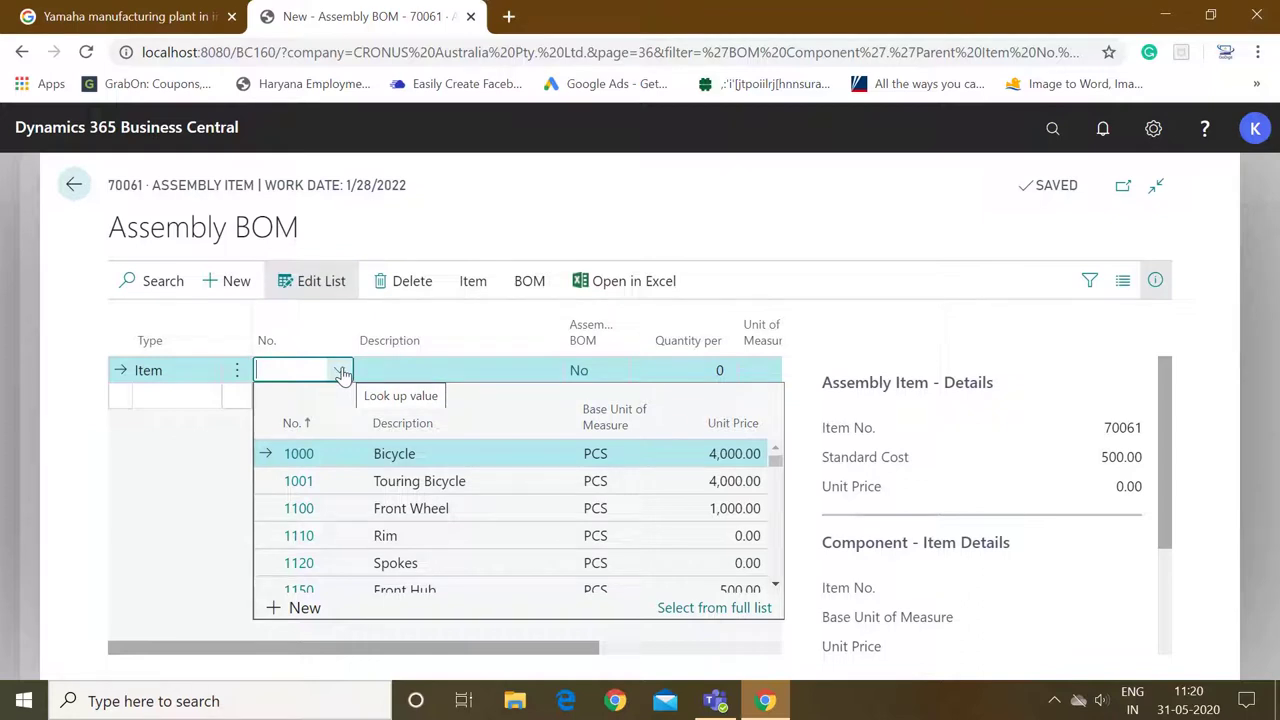
{"action": "left_click", "coordinate": [304, 609]}
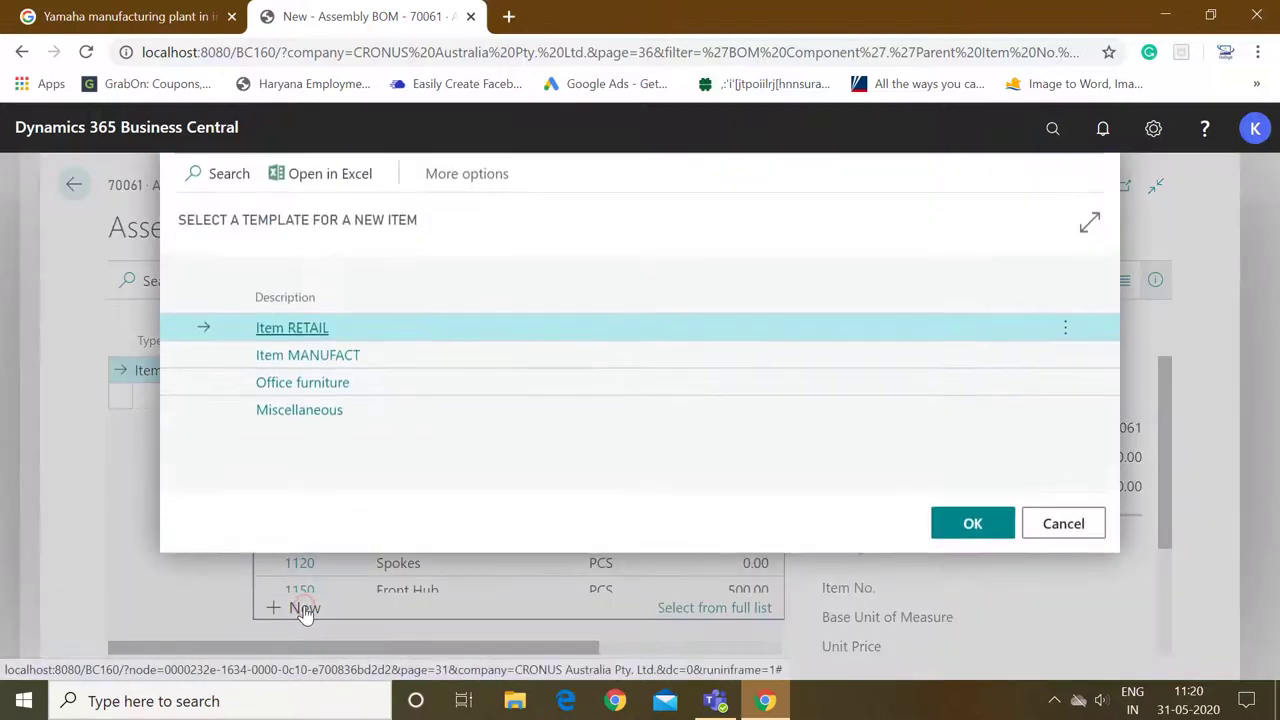
{"action": "left_click", "coordinate": [972, 523]}
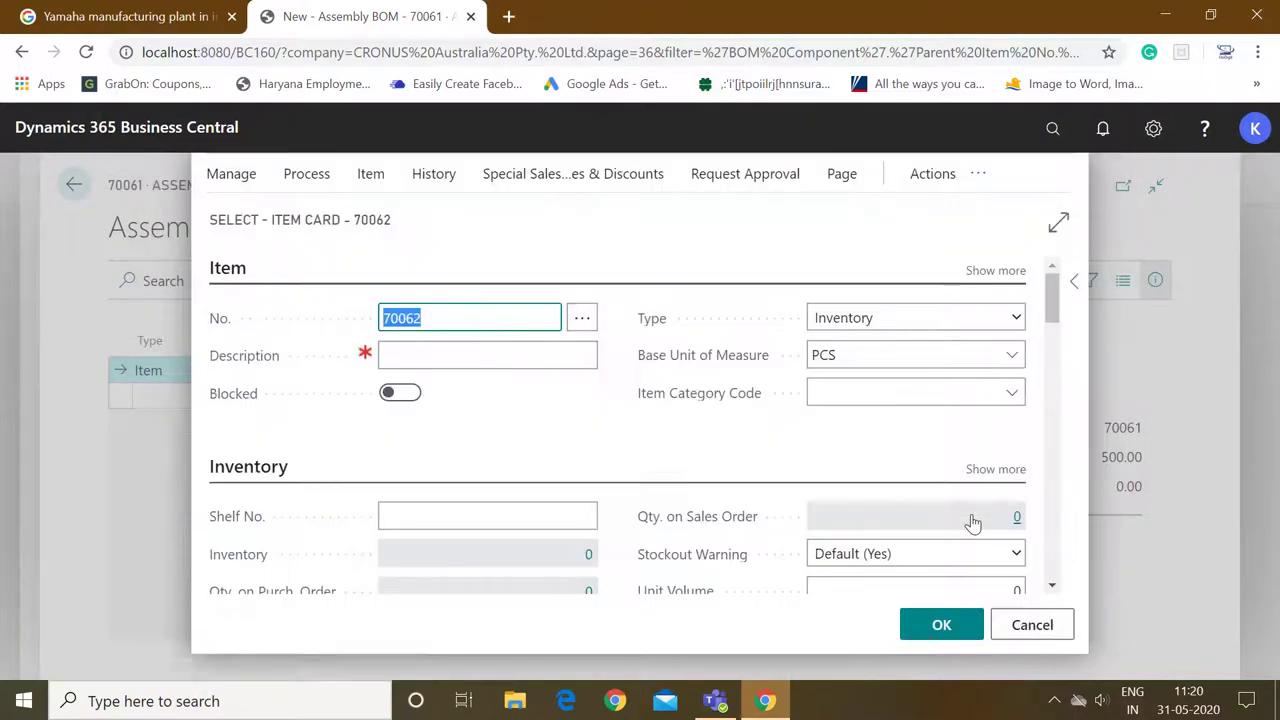
{"action": "left_click", "coordinate": [538, 347]}
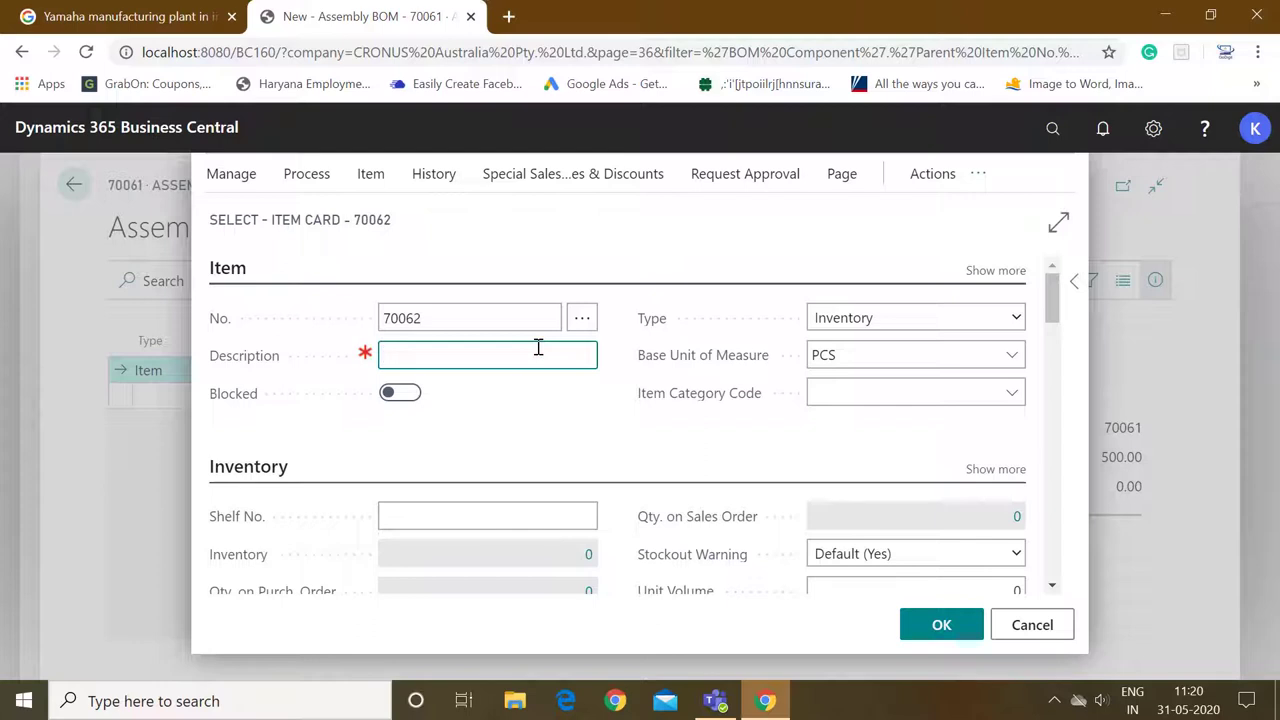
{"action": "type", "text": "Assembly Bom Item"}
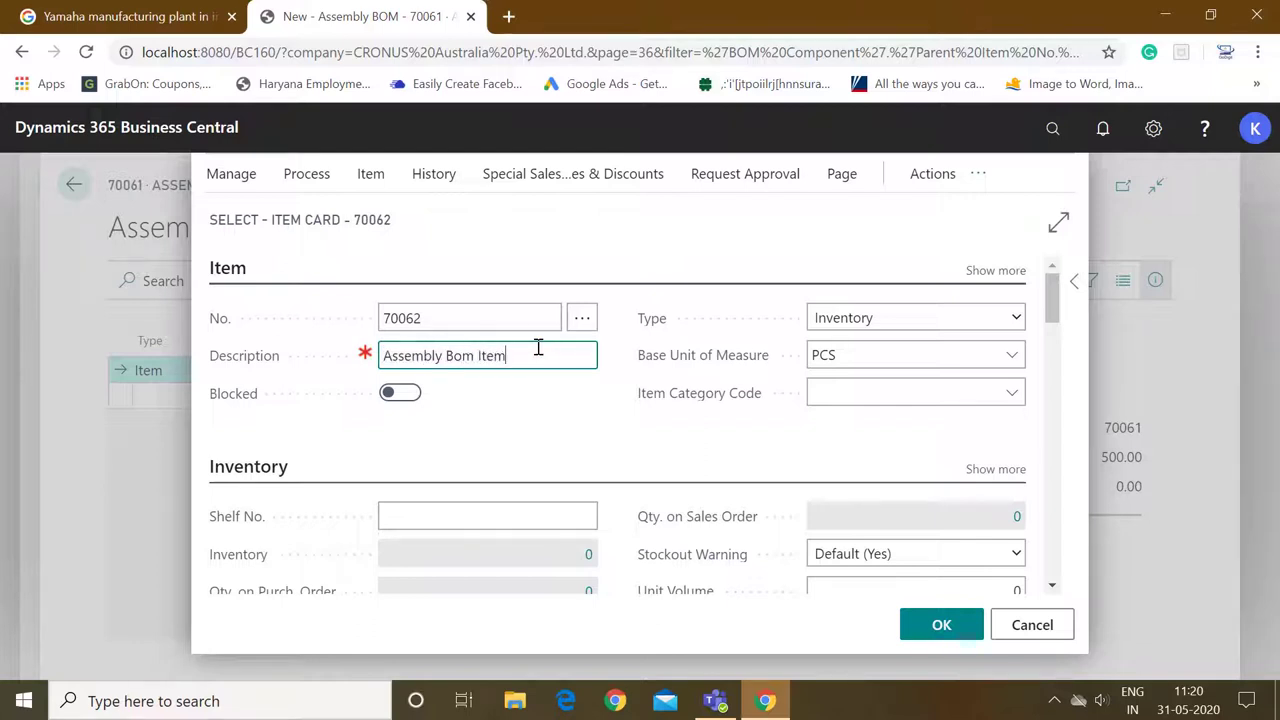
{"action": "key", "text": "Tab"}
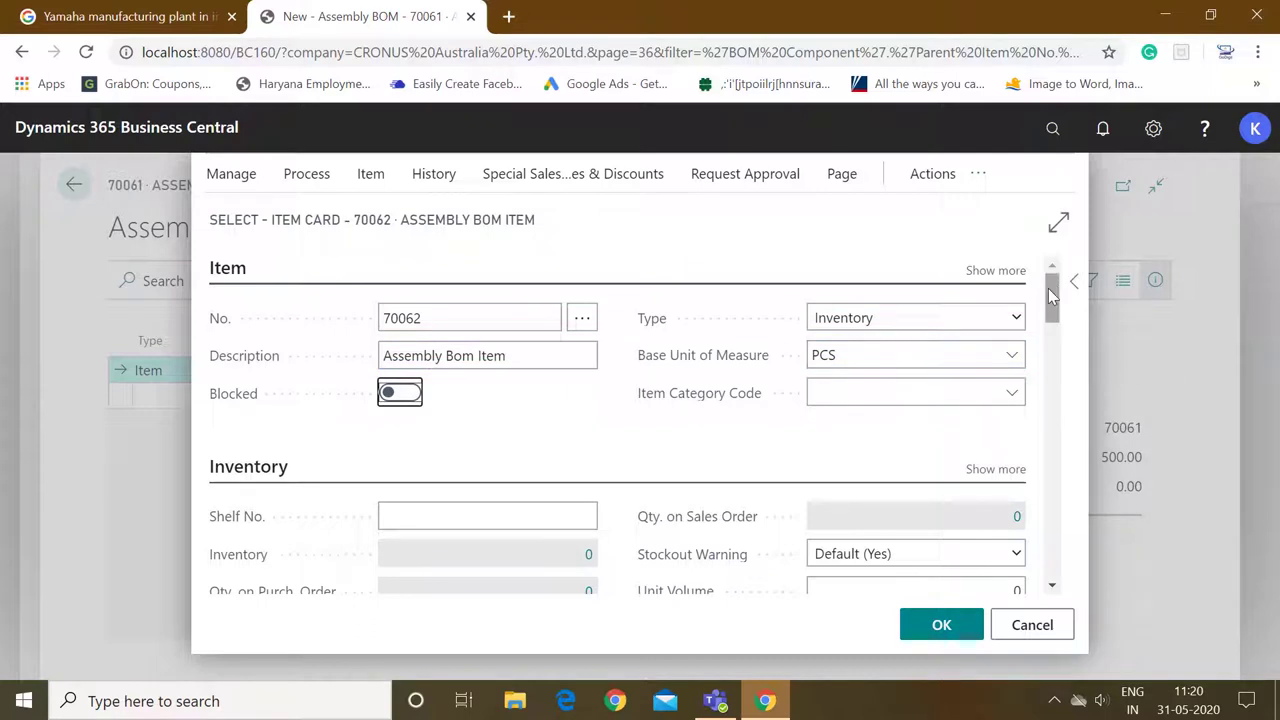
Set the component item's standard cost to 100, accept the cost change, and confirm its card to fill the BOM line.
{"action": "left_click_drag", "start_coordinate": [1050, 293], "coordinate": [1050, 340]}
{"action": "left_click", "coordinate": [550, 308]}
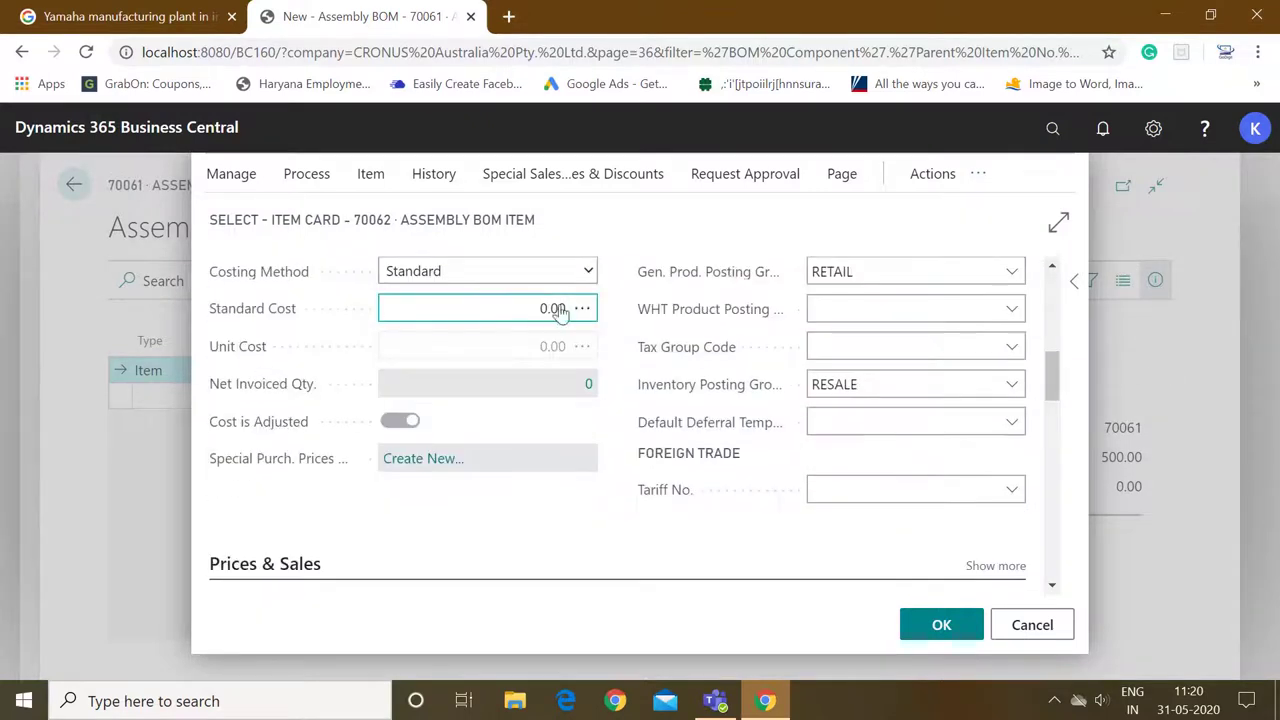
{"action": "type", "text": "10"}
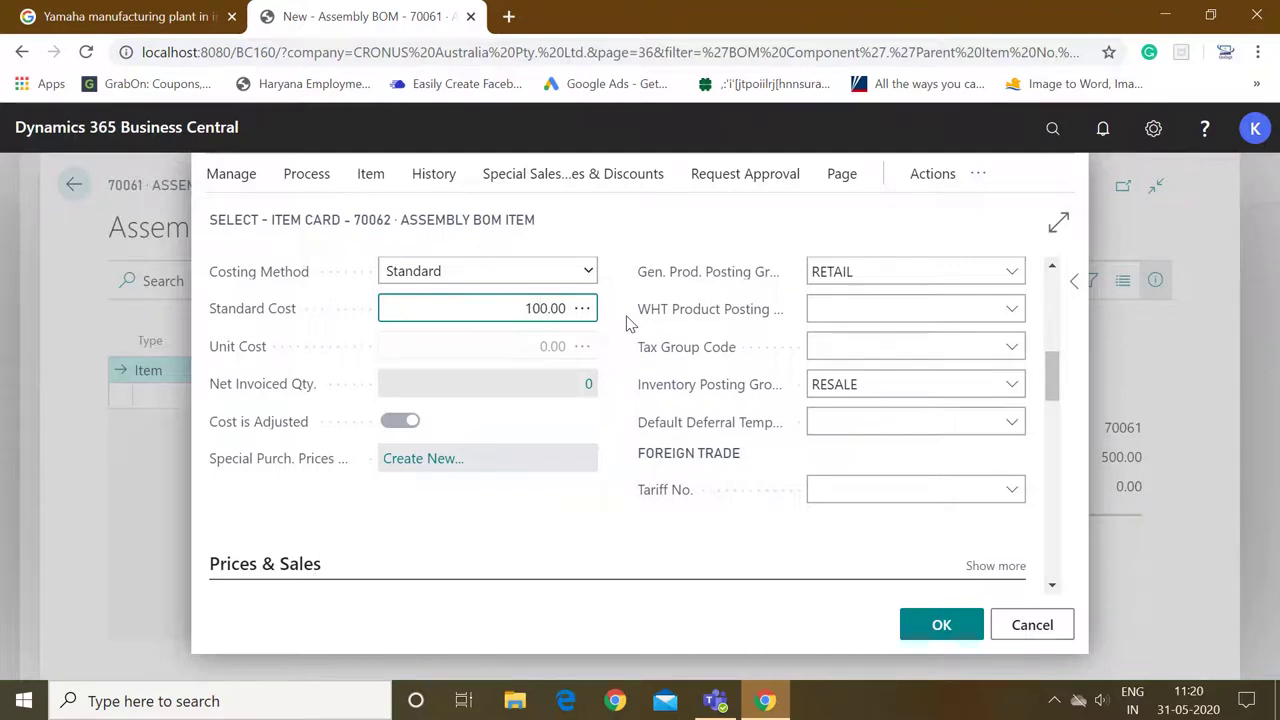
{"action": "left_click", "coordinate": [630, 322]}
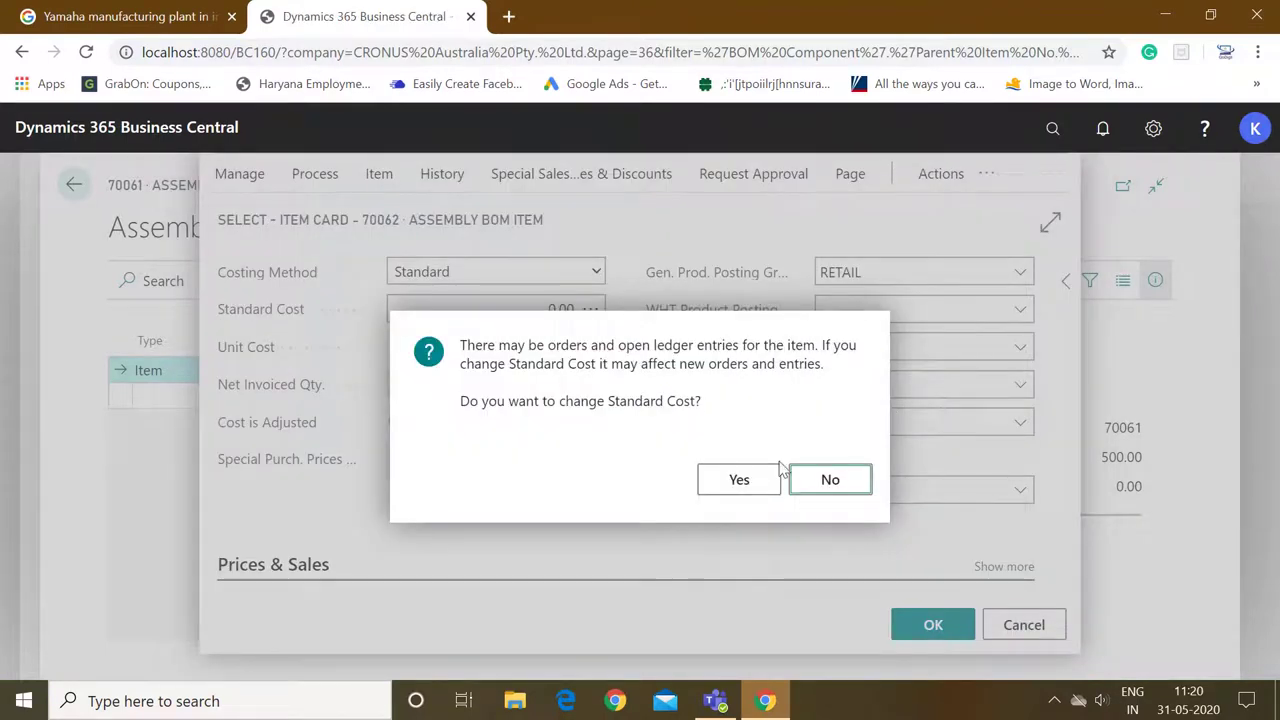
{"action": "left_click", "coordinate": [744, 484]}
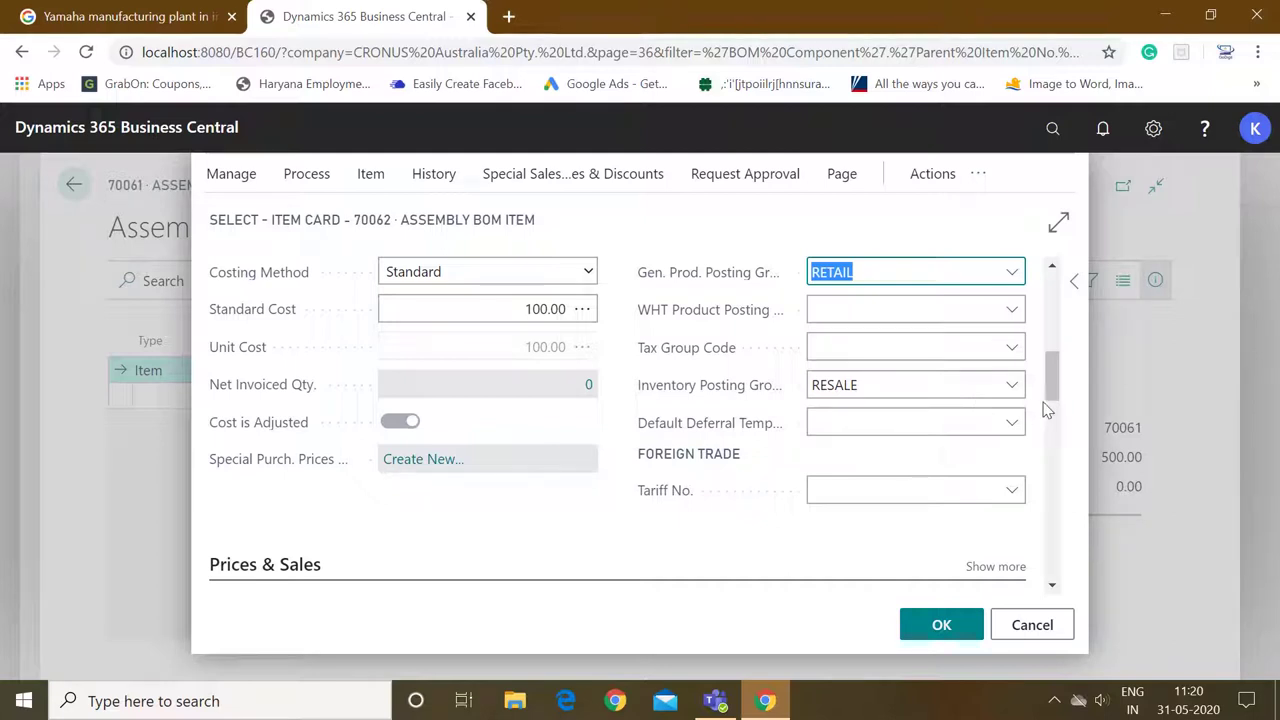
{"action": "left_click_drag", "start_coordinate": [1049, 381], "coordinate": [1049, 451]}
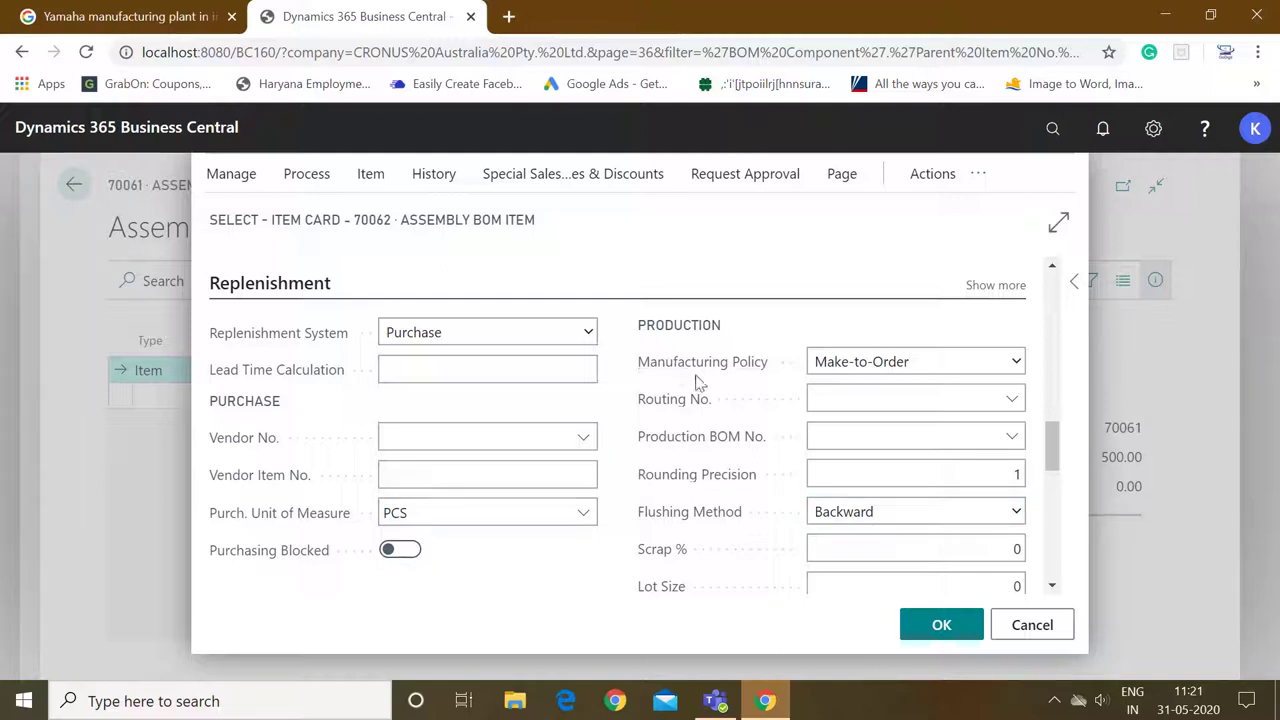
{"action": "left_click", "coordinate": [966, 630]}
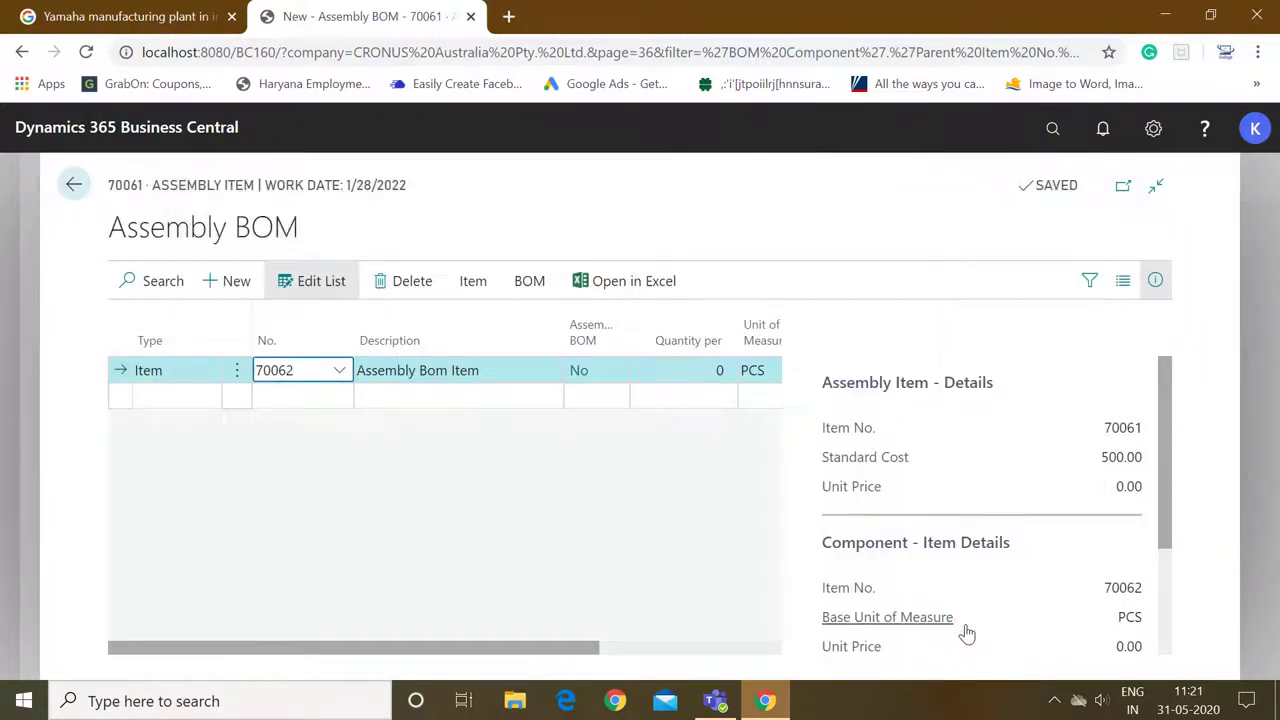
Set the Quantity per of the component line to 2 and return to the assembly item's card.
{"action": "key", "text": "Tab"}
{"action": "key", "text": "Tab"}
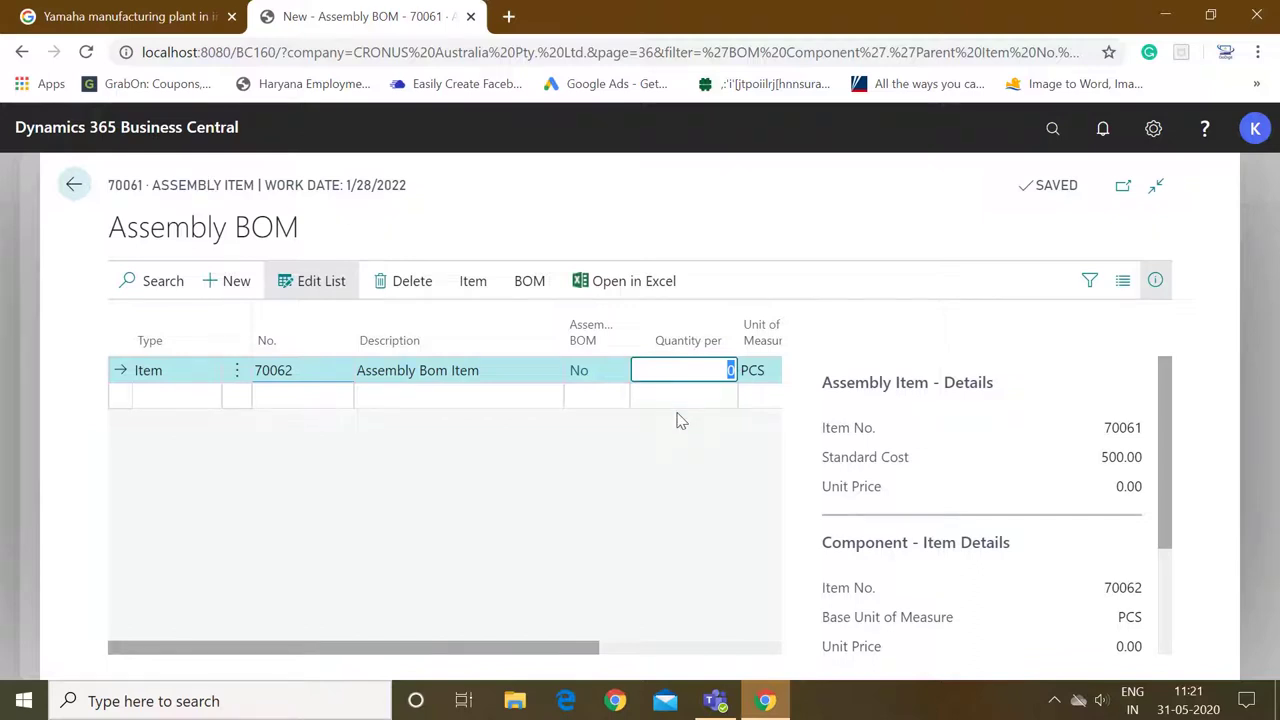
{"action": "type", "text": "2"}
{"action": "key", "text": "Tab"}
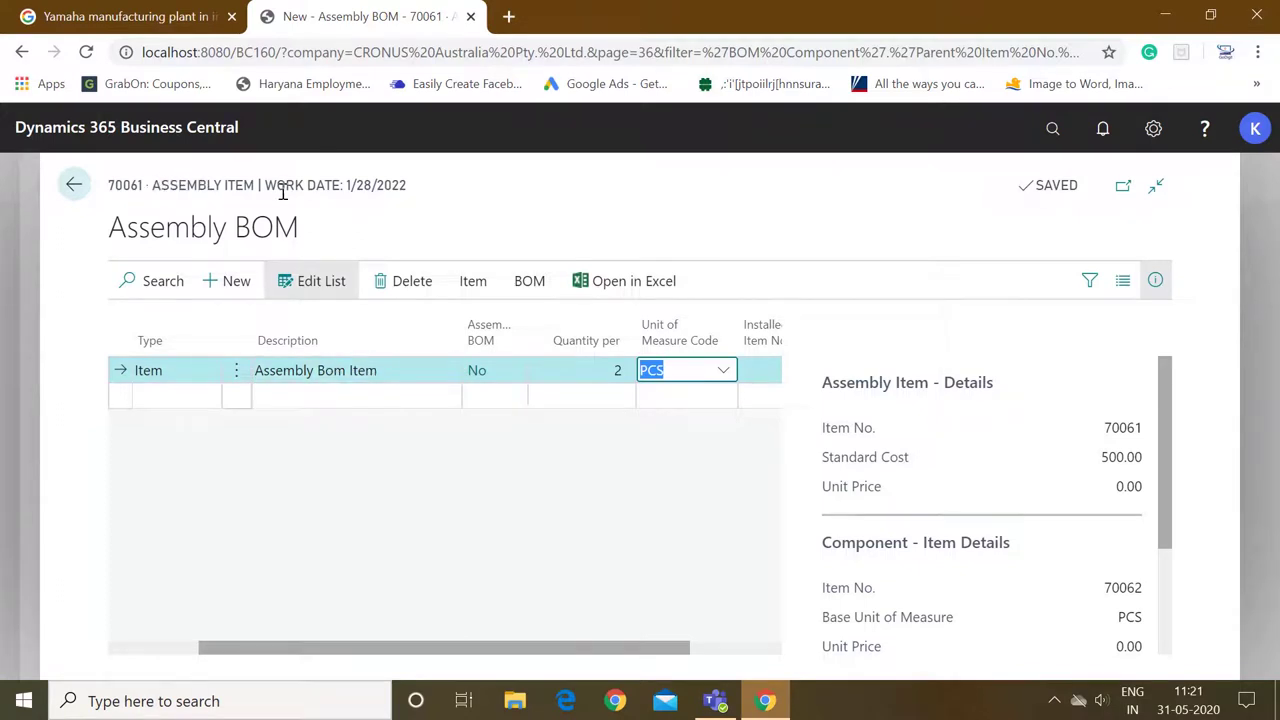
{"action": "left_click", "coordinate": [655, 645]}
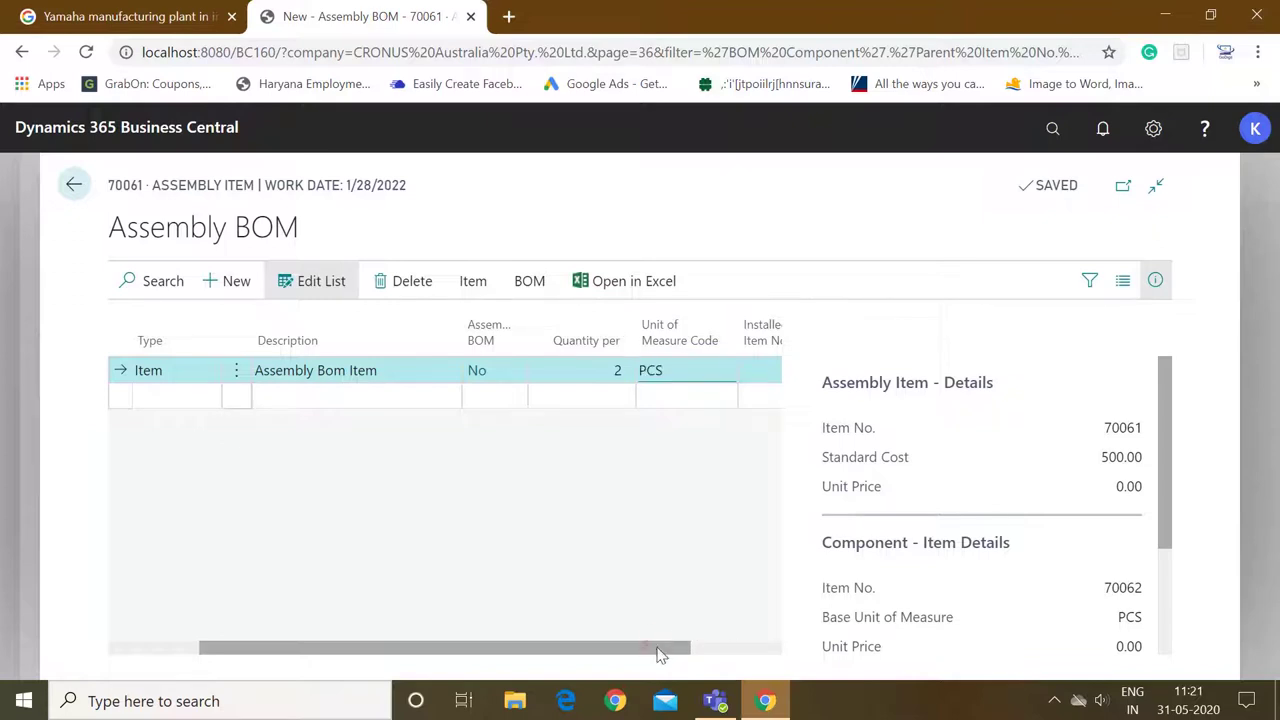
{"action": "left_click_drag", "start_coordinate": [657, 646], "coordinate": [758, 662]}
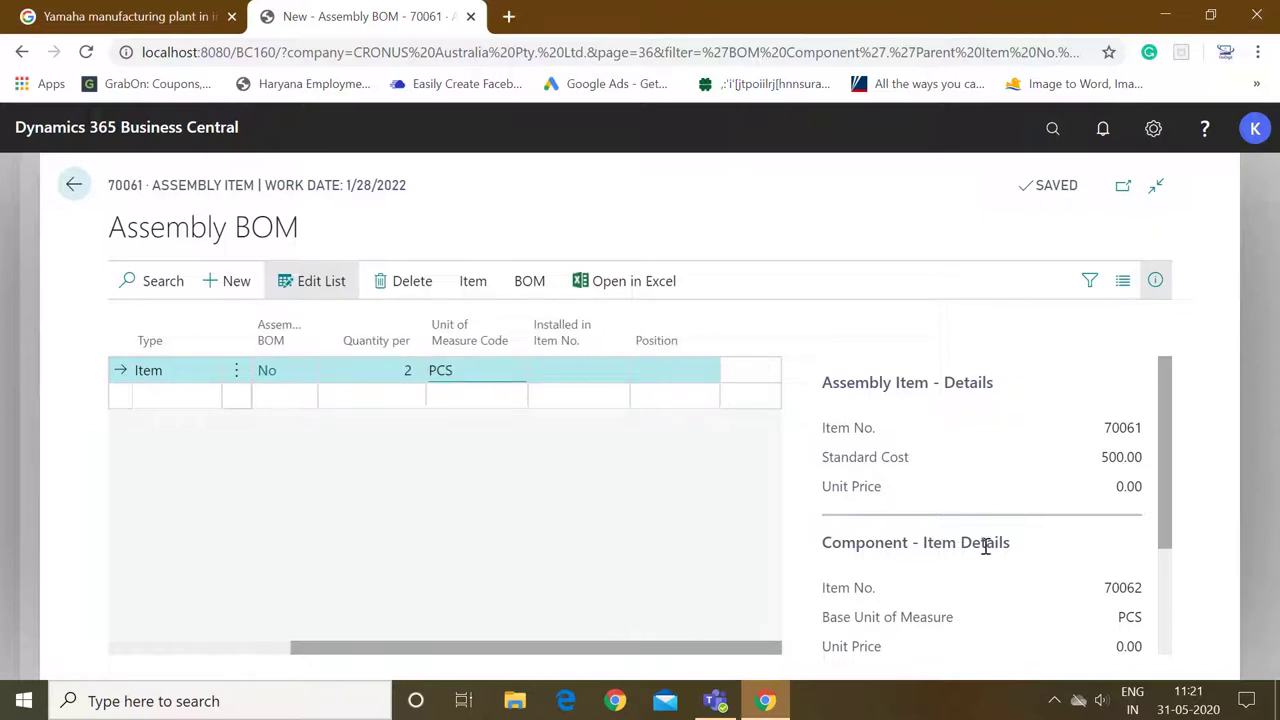
{"action": "left_click", "coordinate": [75, 186]}
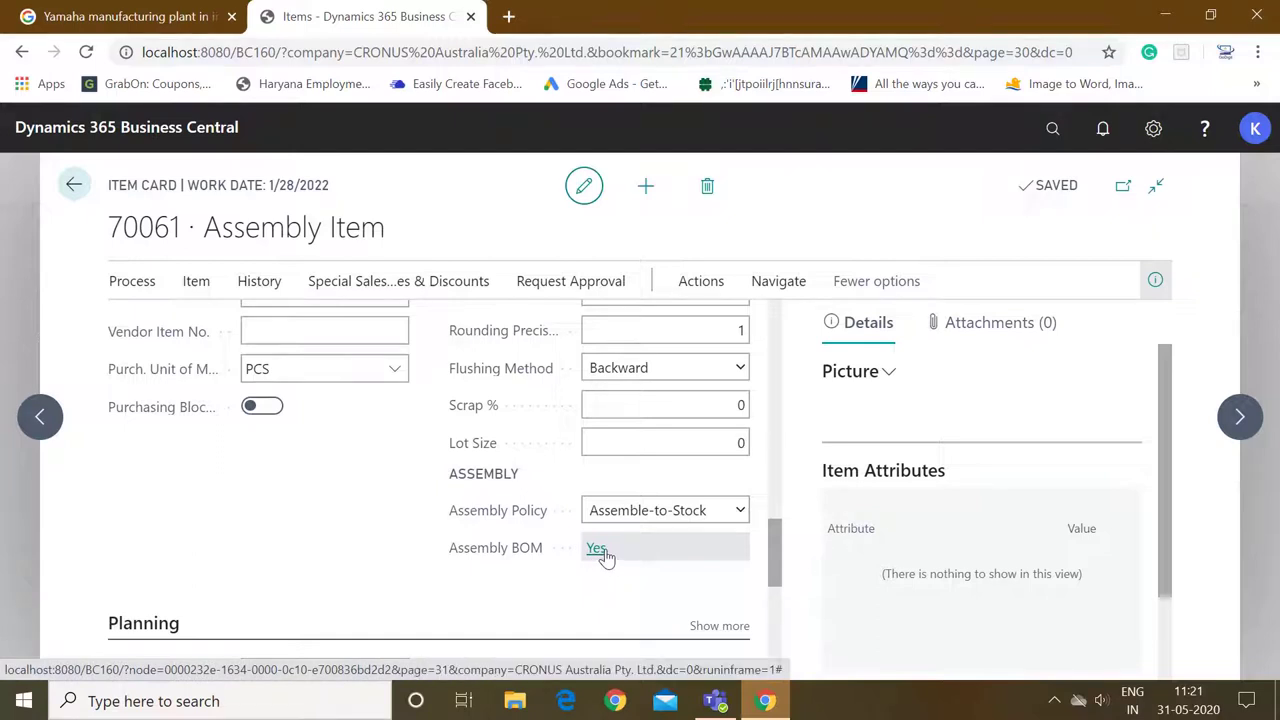
Reopen the item's Assembly BOM through its bill of materials actions to check the line, and go back to the item list.
{"action": "left_click", "coordinate": [778, 283]}
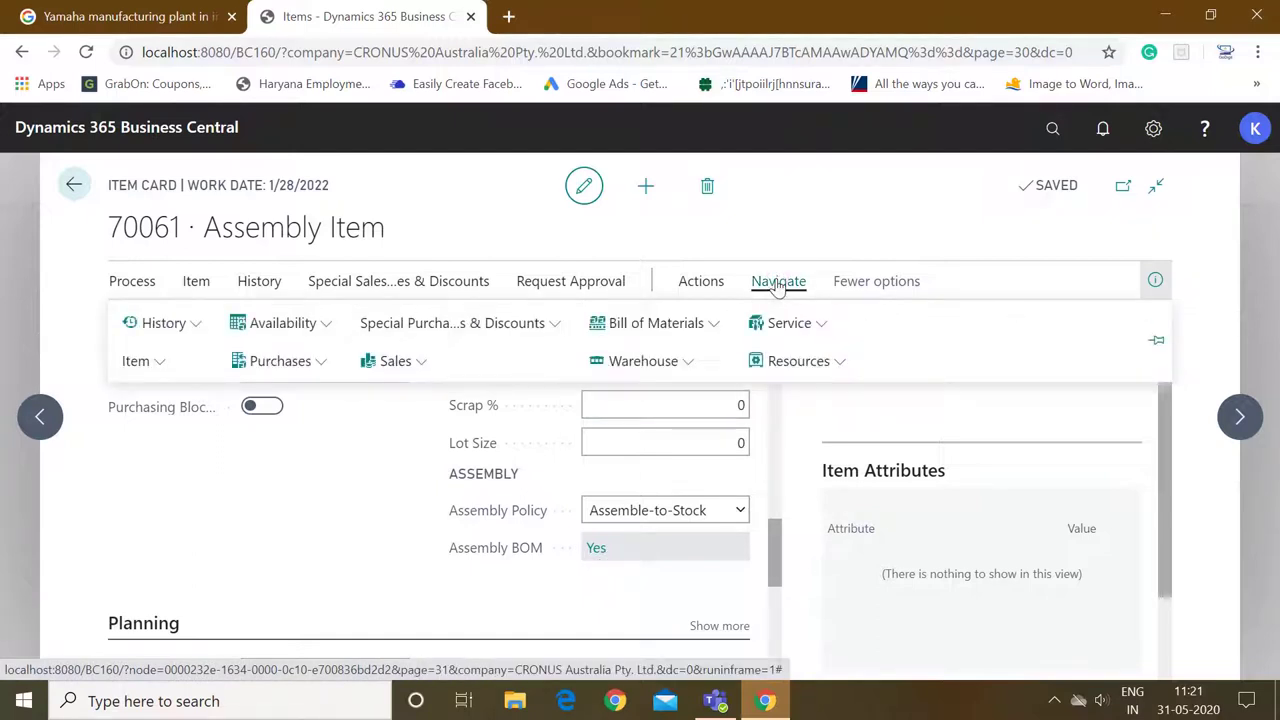
{"action": "left_click", "coordinate": [690, 332]}
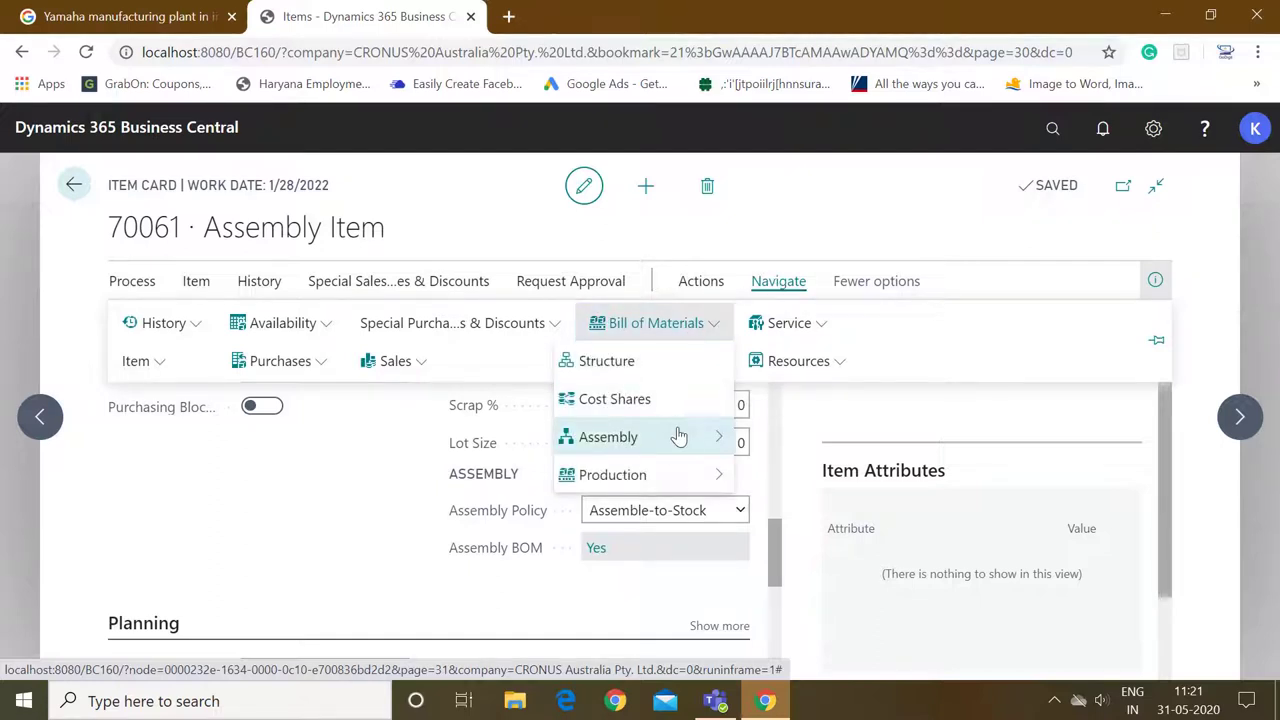
{"action": "mouse_move", "coordinate": [678, 438]}
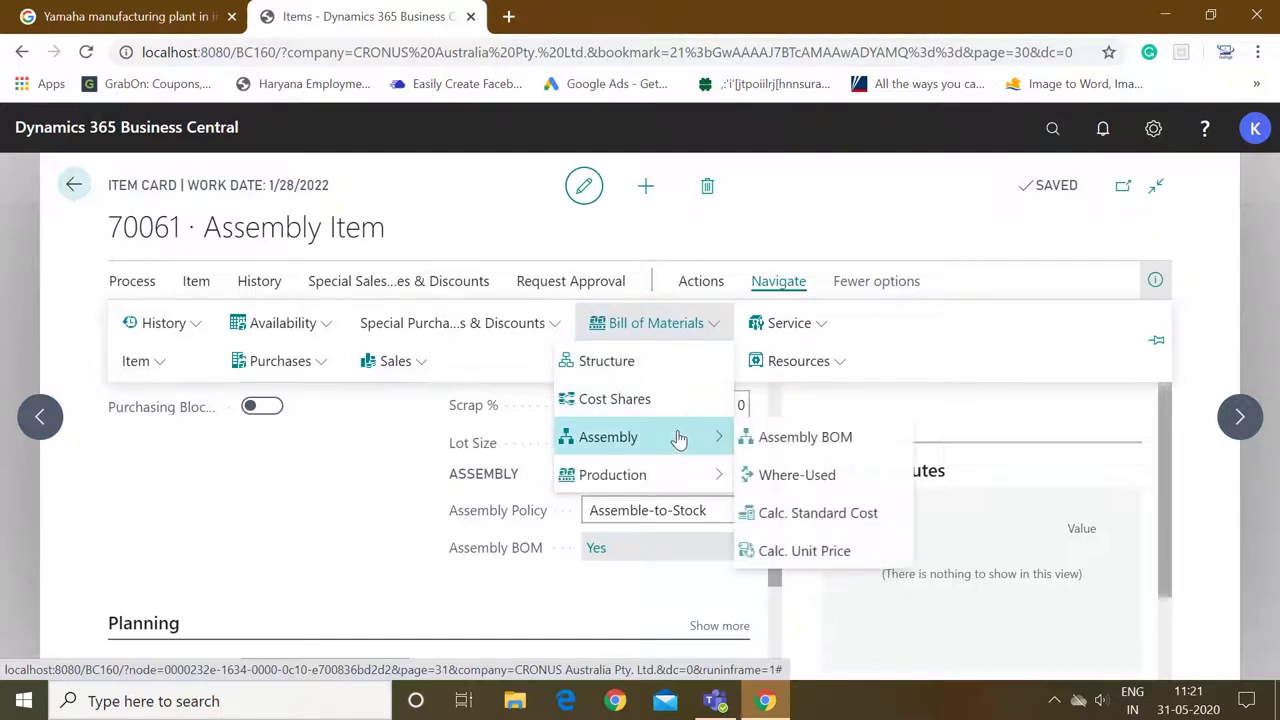
{"action": "left_click", "coordinate": [778, 444]}
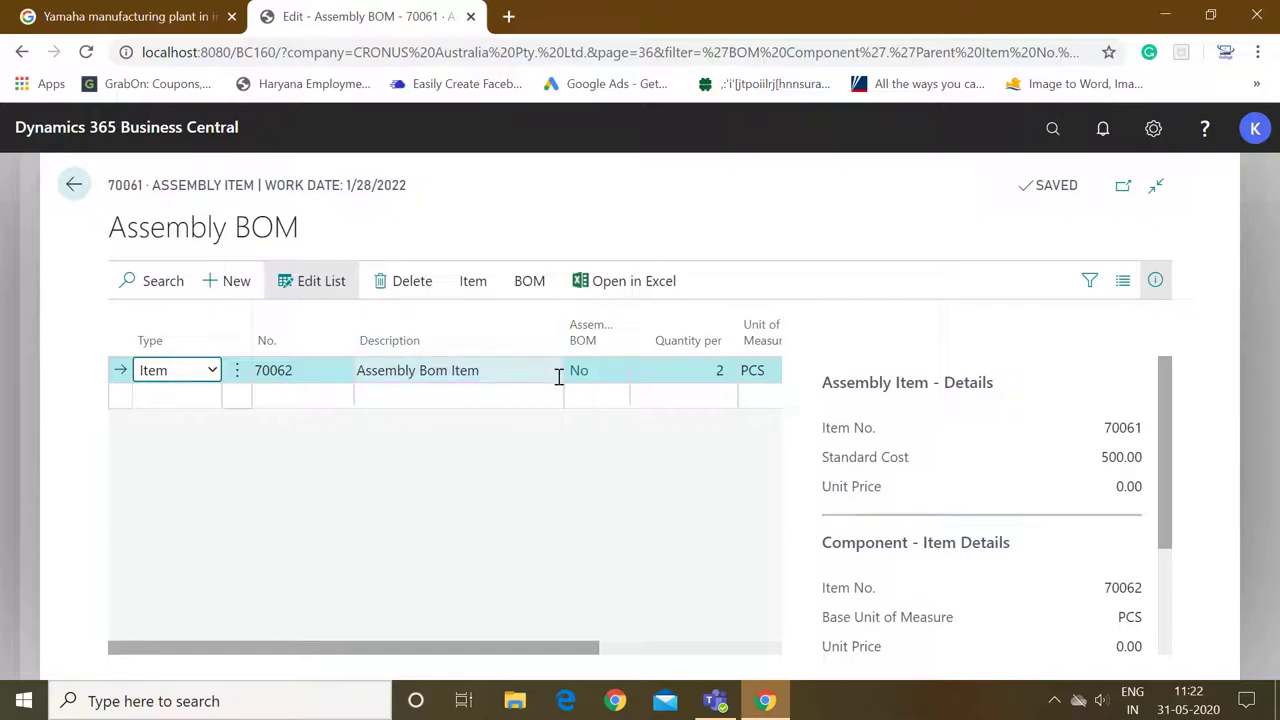
{"action": "left_click", "coordinate": [70, 203]}
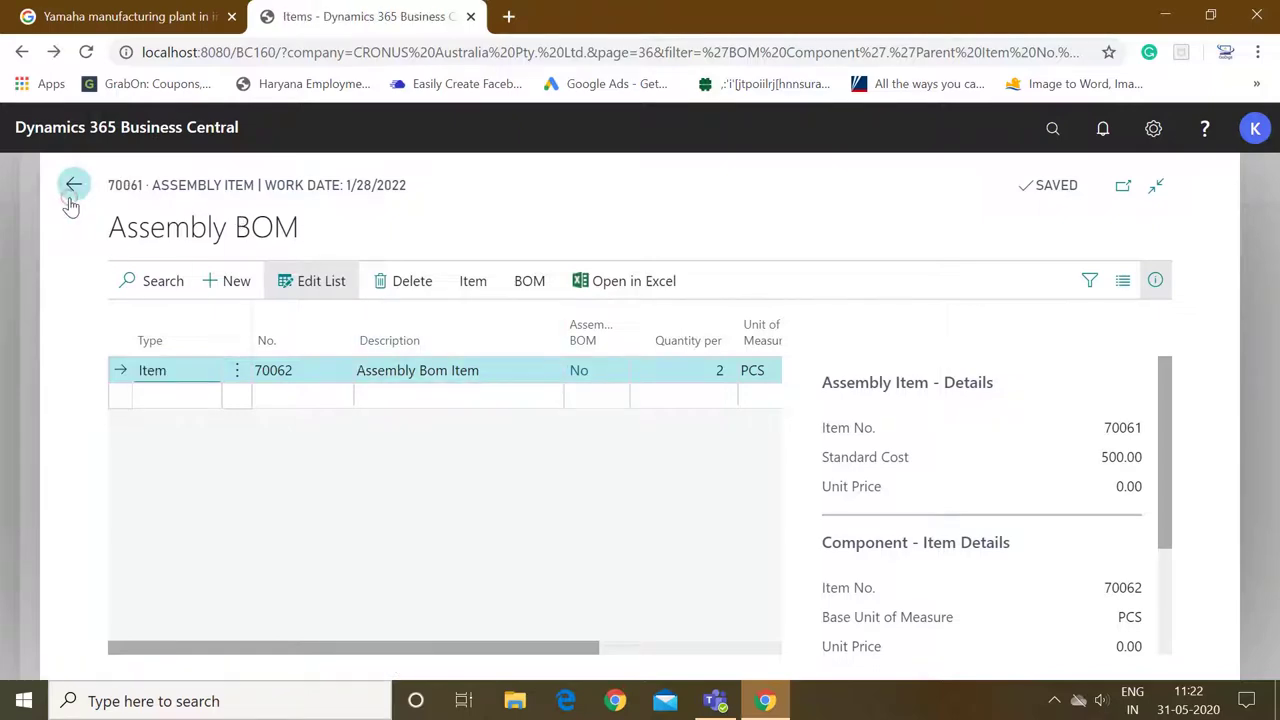
{"action": "left_click", "coordinate": [70, 203]}
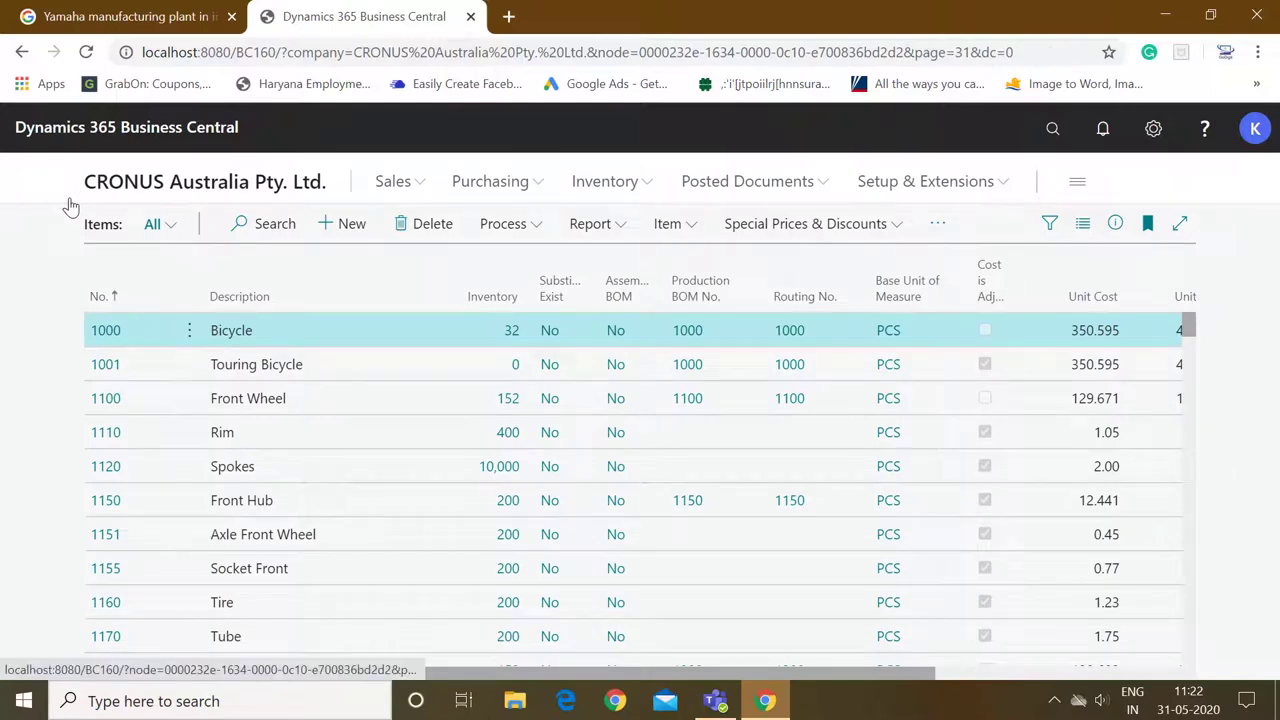
Find the Assembly Orders page by searching "assembly or" and create a new order for item 70061.
{"action": "left_click", "coordinate": [1052, 130]}
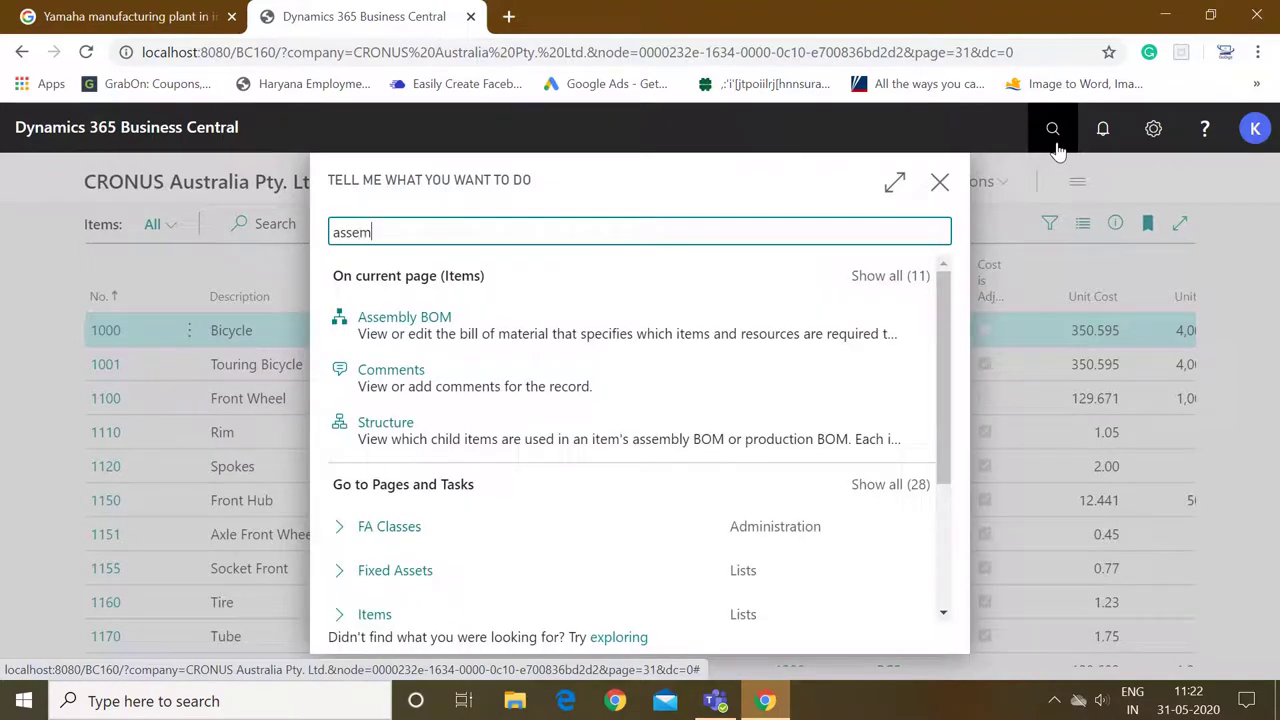
{"action": "type", "text": "assembly or"}
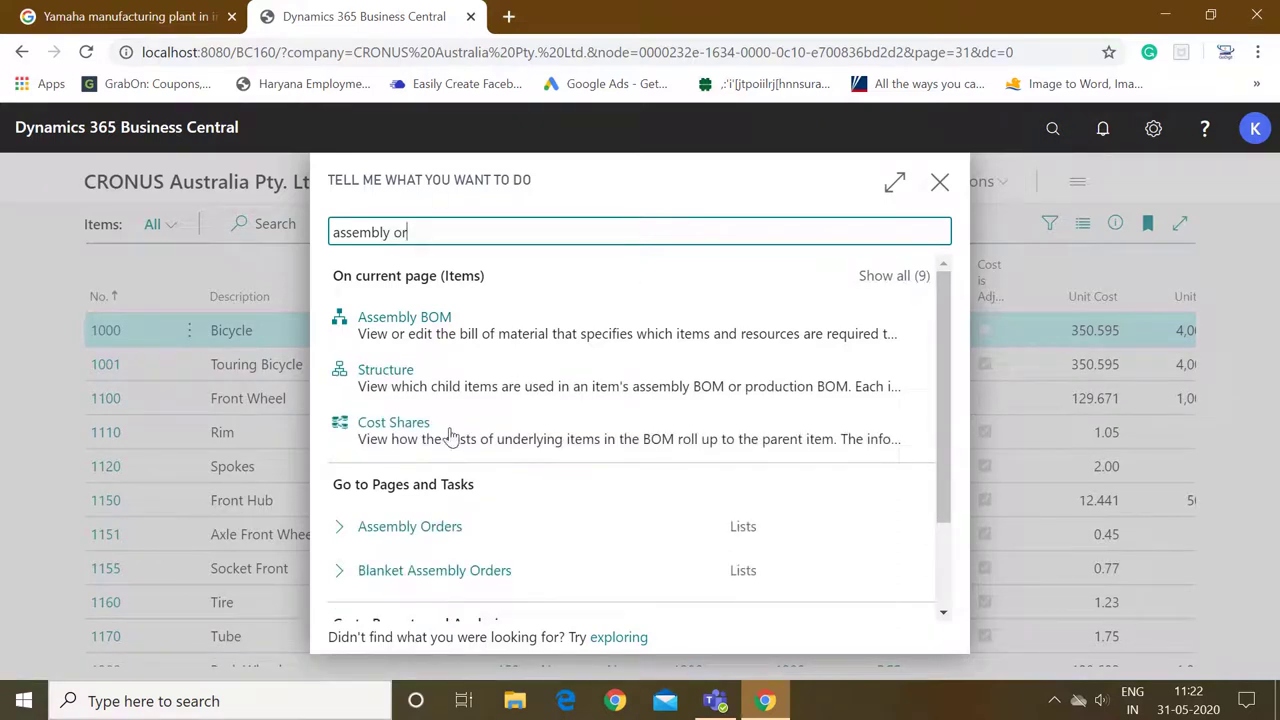
{"action": "left_click", "coordinate": [400, 530]}
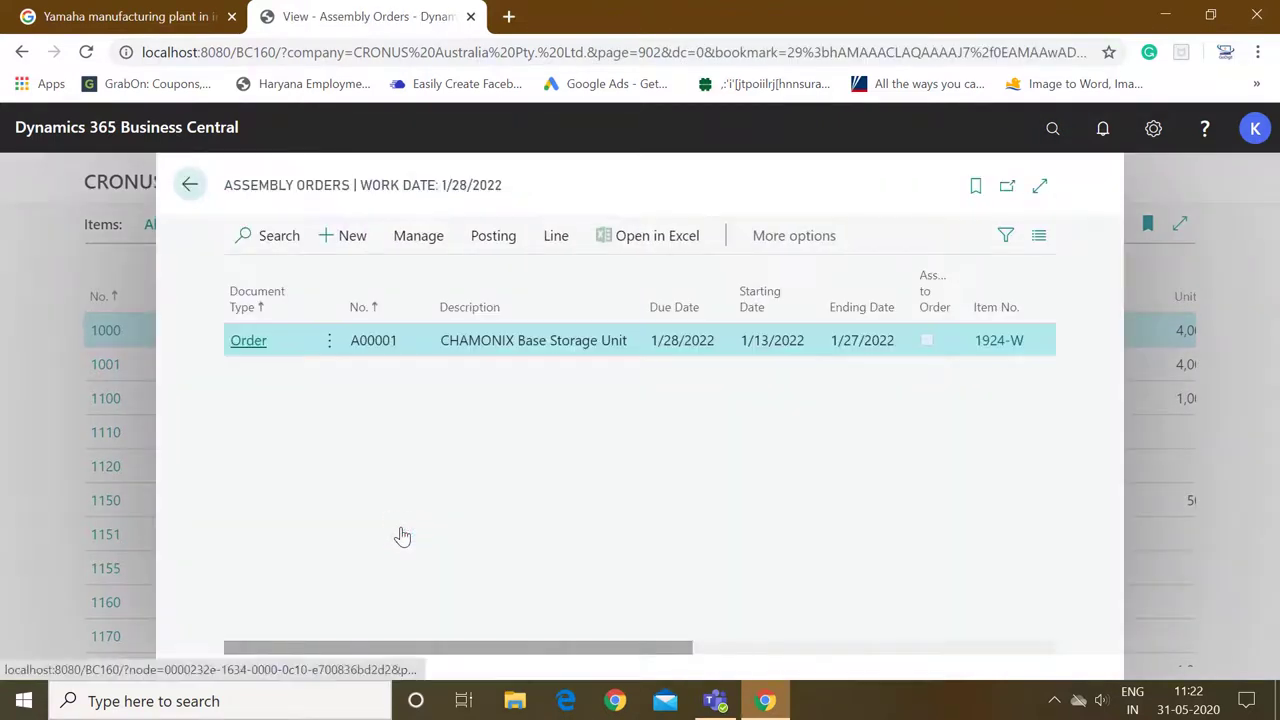
{"action": "left_click", "coordinate": [337, 248]}
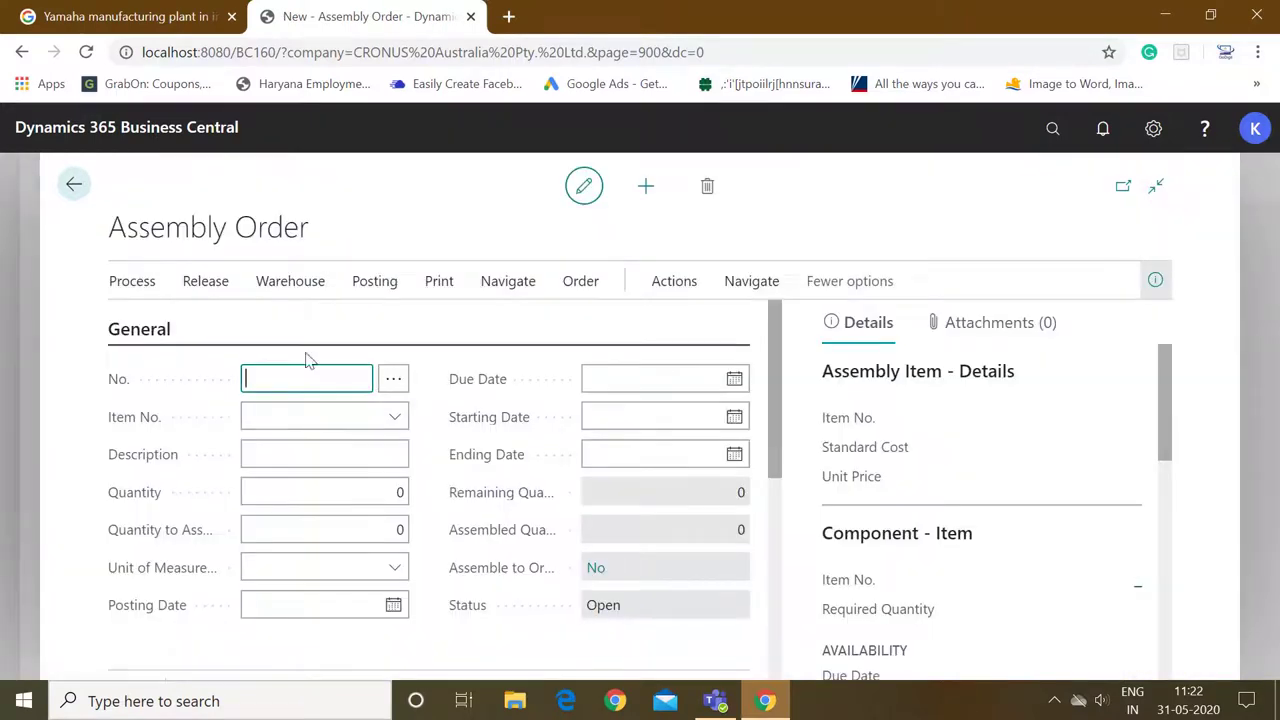
{"action": "left_click", "coordinate": [279, 414]}
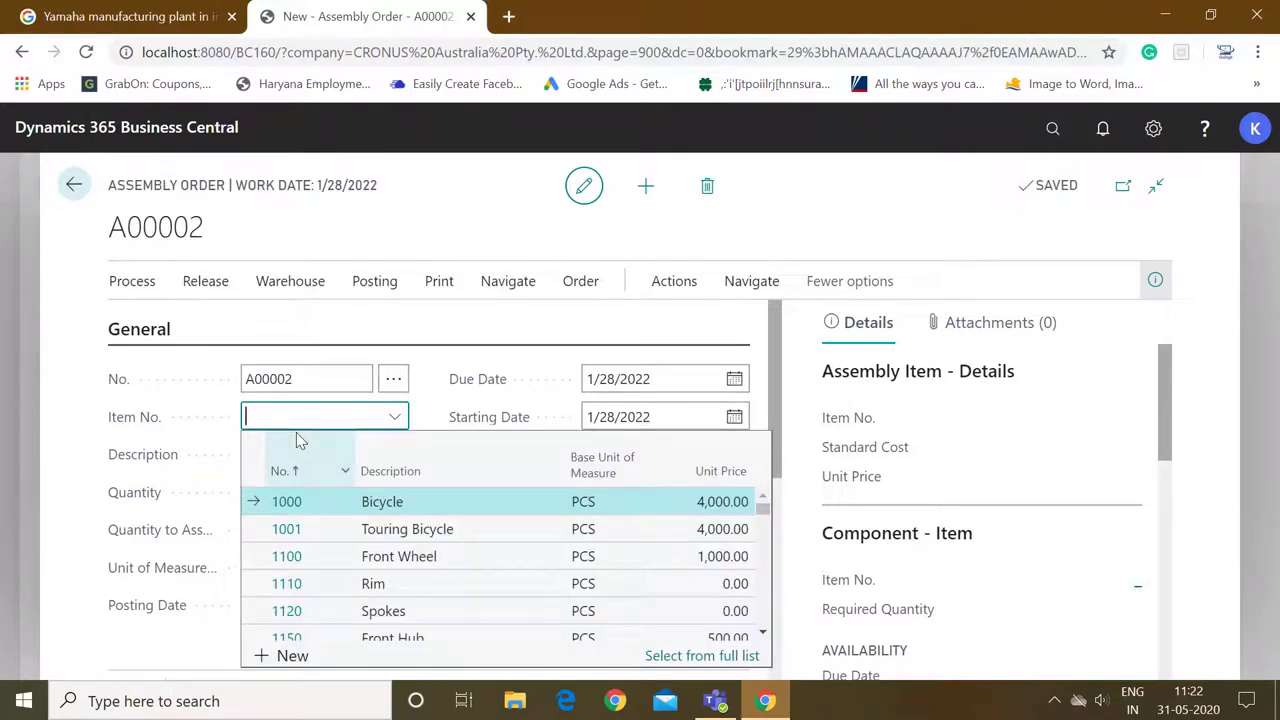
{"action": "type", "text": "70061"}
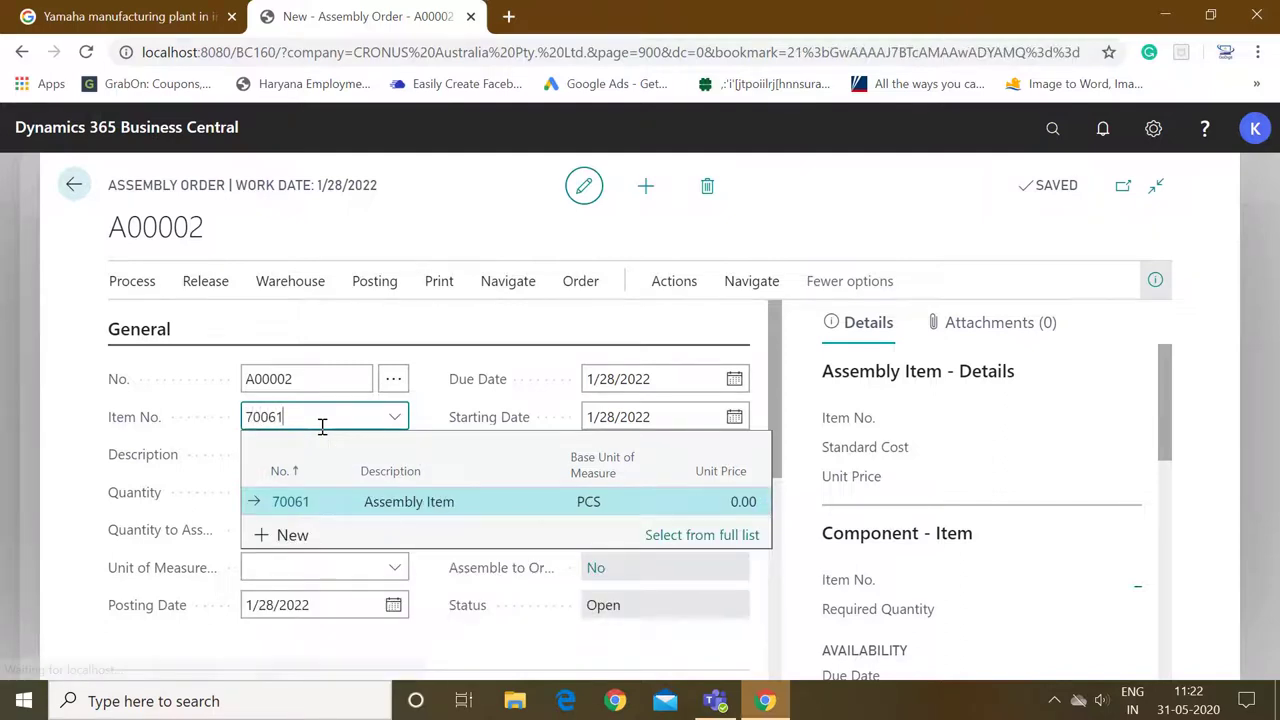
{"action": "key", "text": "Return"}
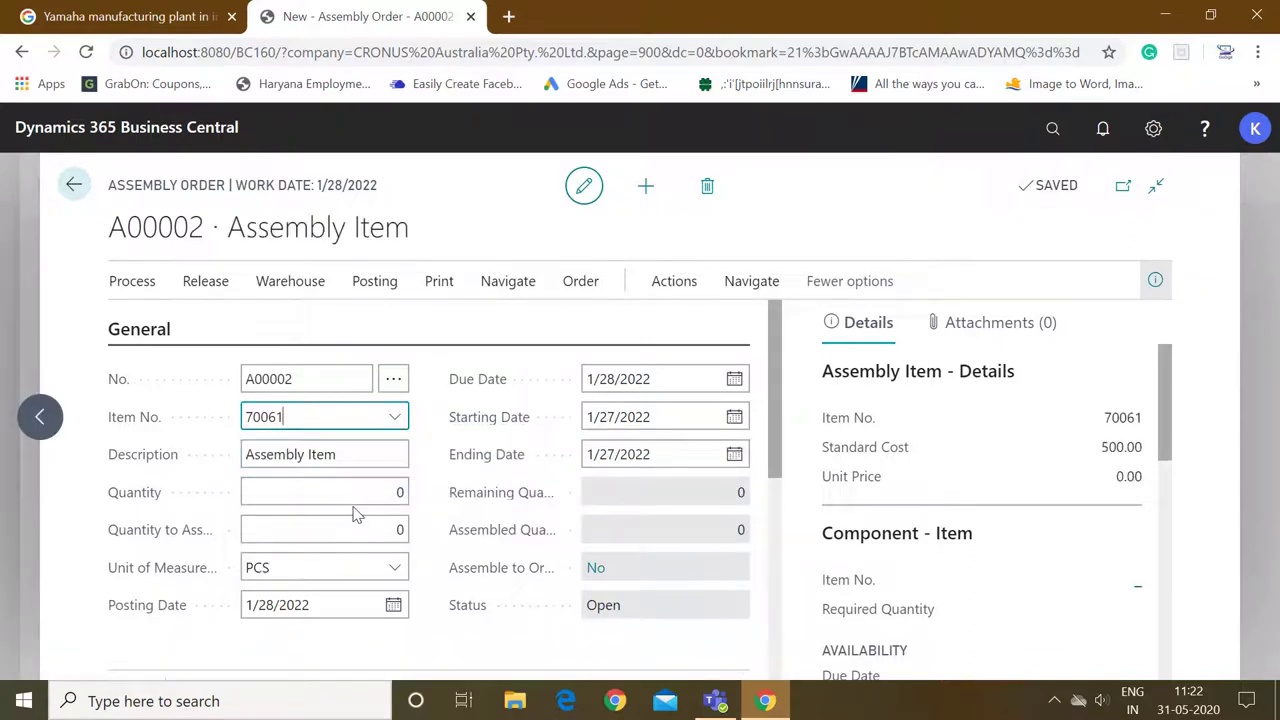
Set the order quantity to 1, accept recording it despite insufficient inventory, and acknowledge the due date notice.
{"action": "left_click", "coordinate": [387, 490]}
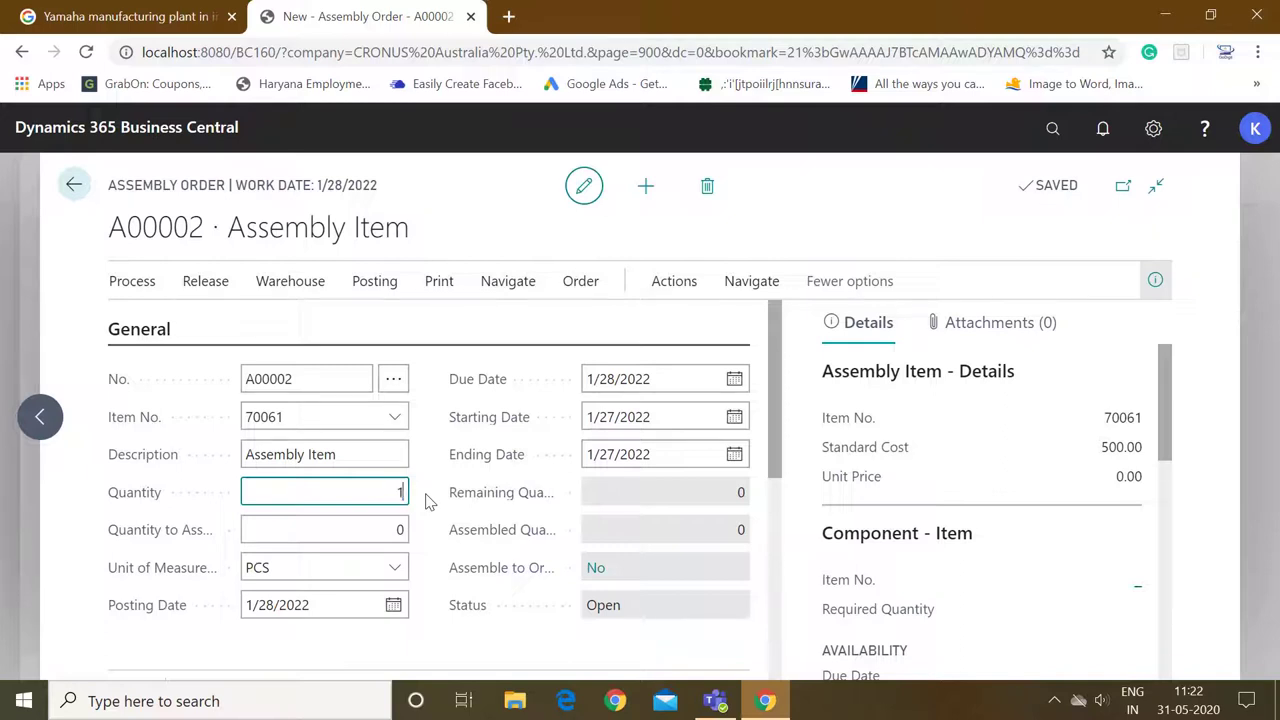
{"action": "type", "text": "1"}
{"action": "key", "text": "Tab"}
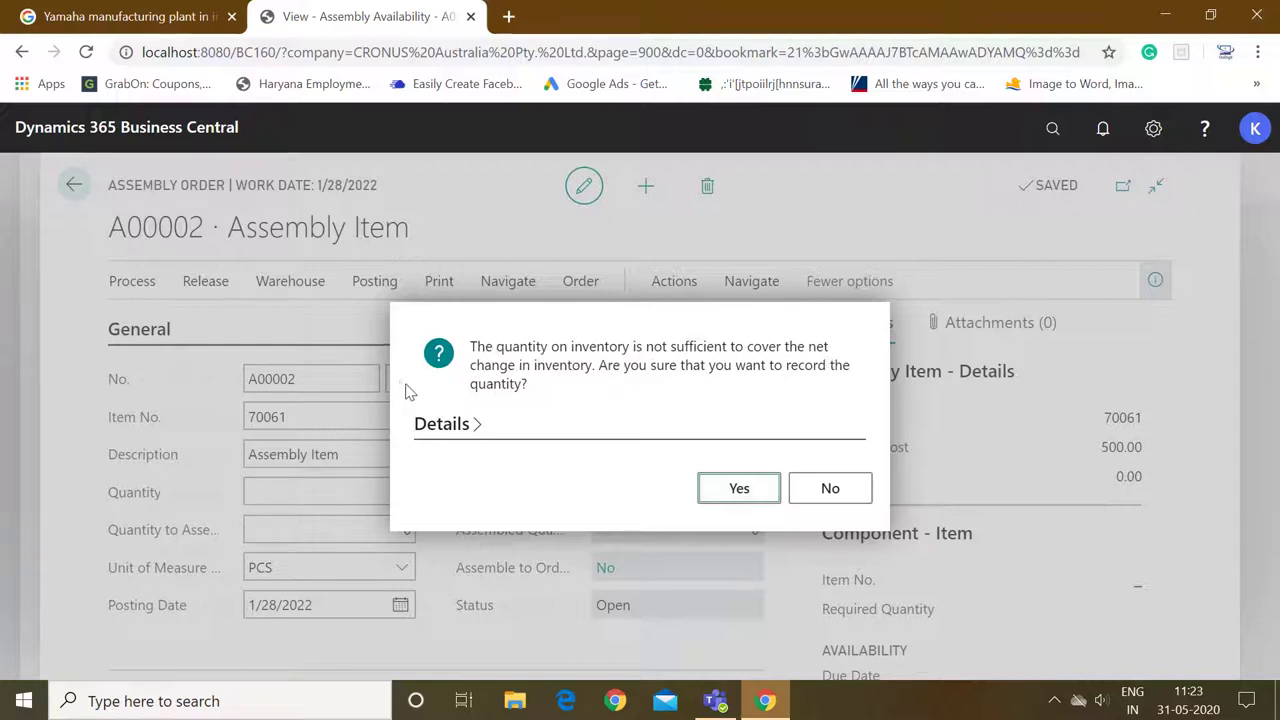
{"action": "left_click", "coordinate": [718, 492]}
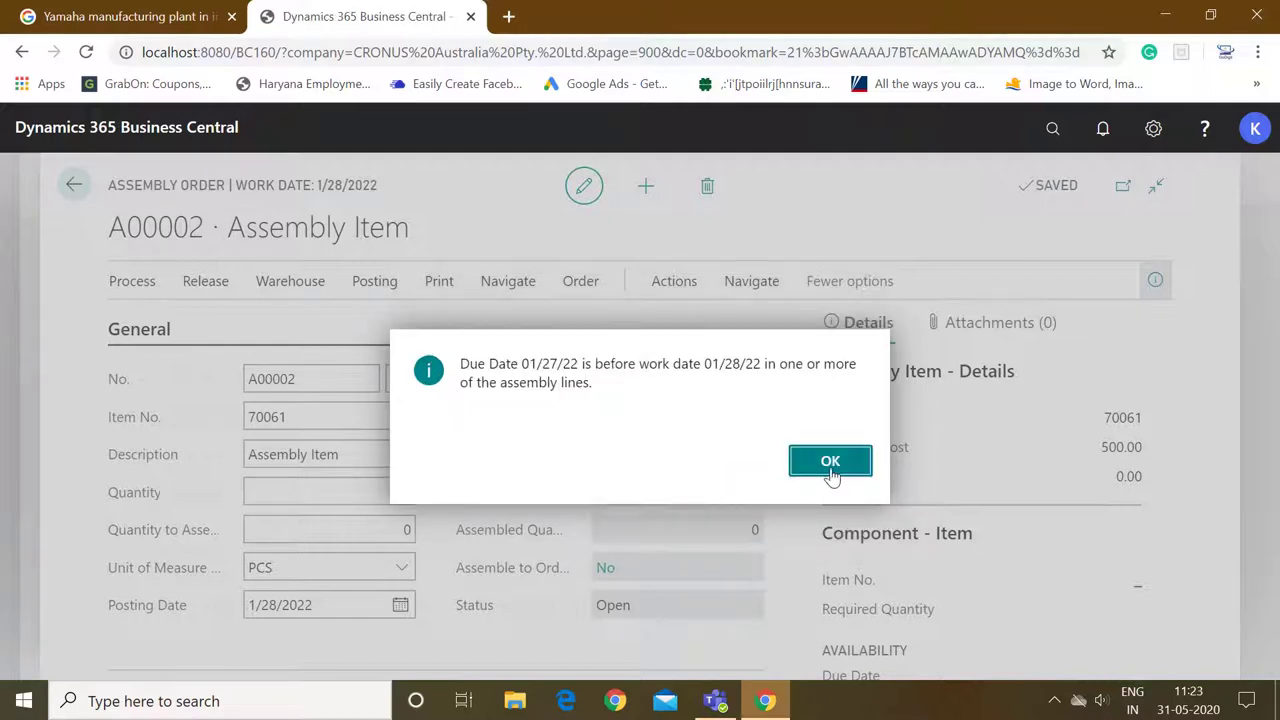
{"action": "left_click", "coordinate": [830, 468]}
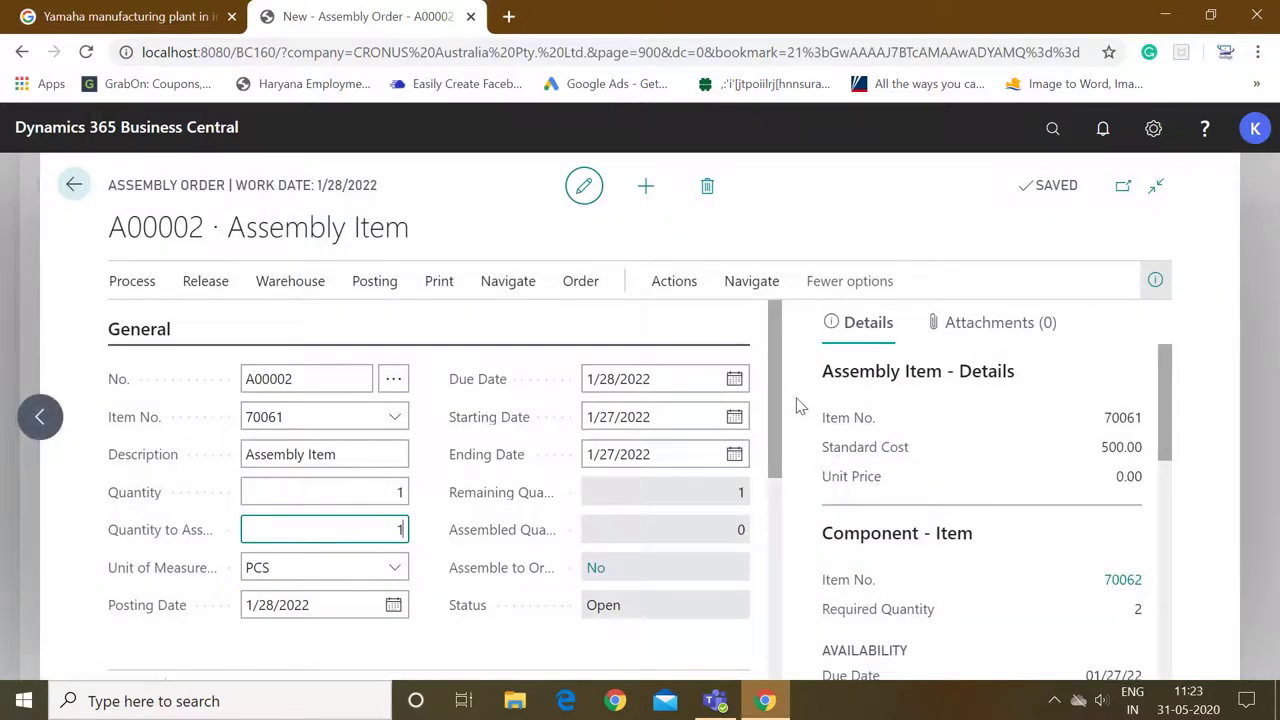
Examine the assembly order's quantities, dates and status, and its component line with the availability warning.
{"action": "left_click_drag", "start_coordinate": [779, 395], "coordinate": [777, 434]}
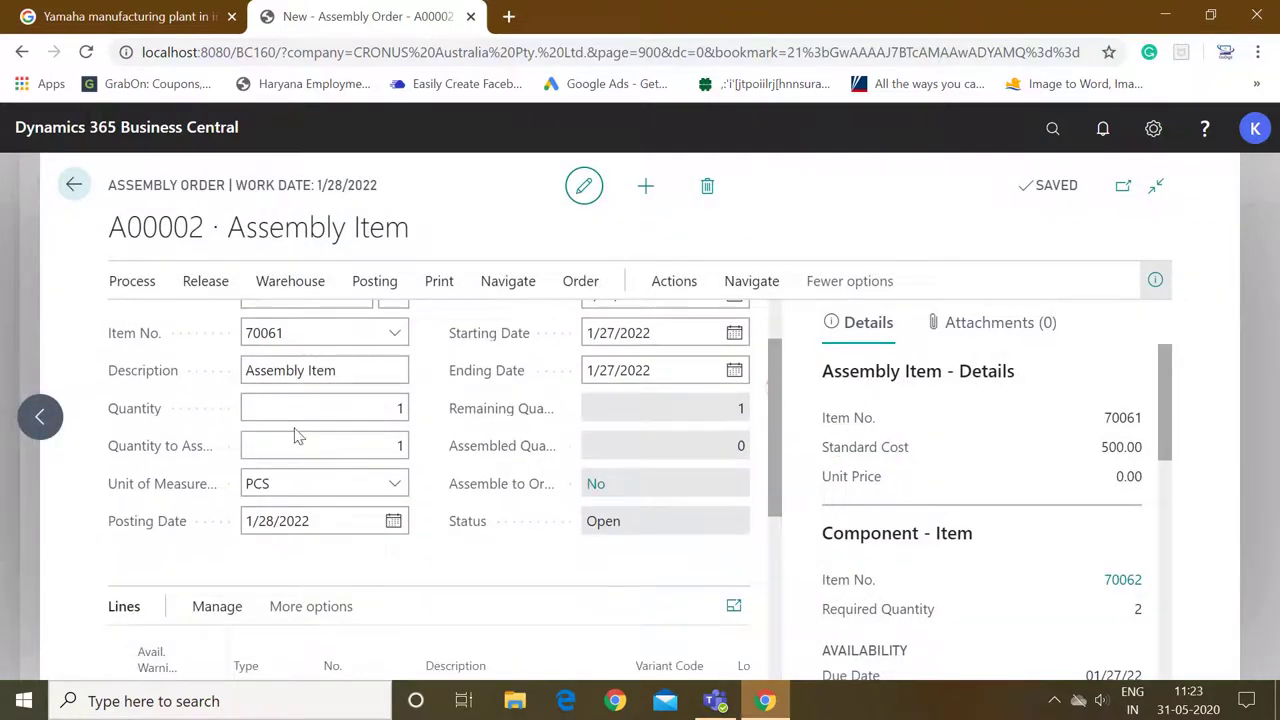
{"action": "left_click", "coordinate": [344, 441]}
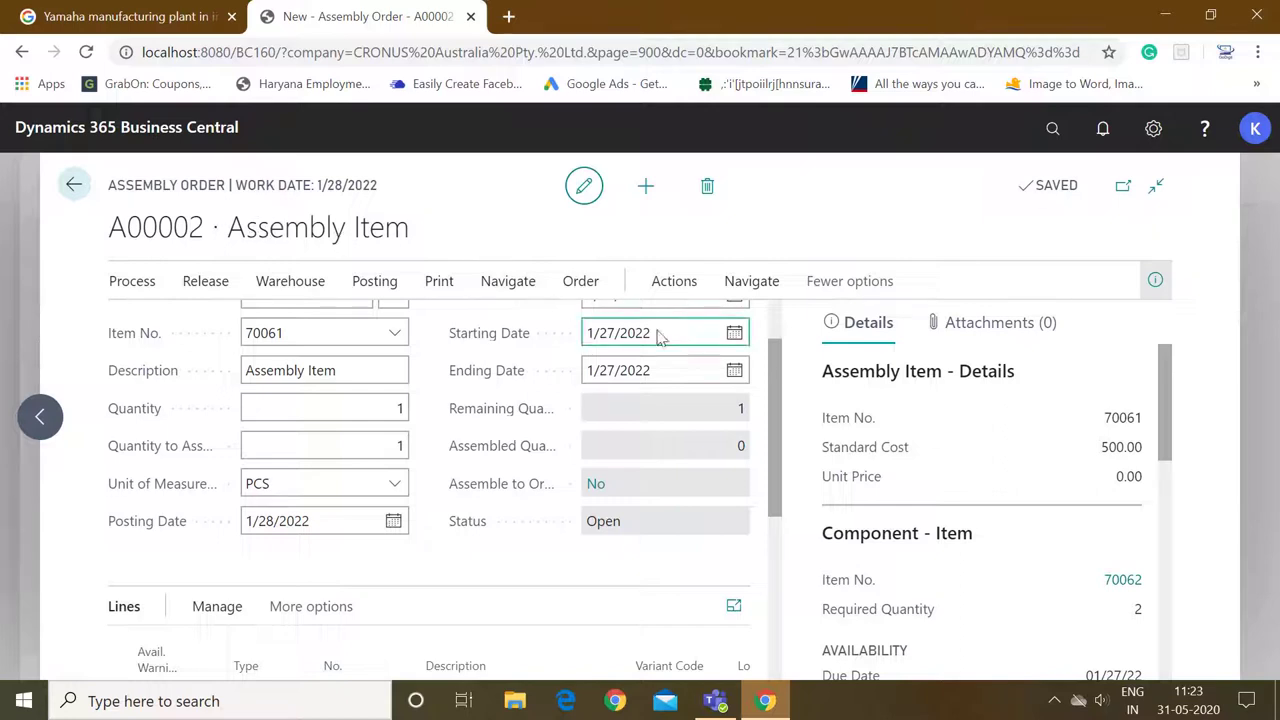
{"action": "scroll", "coordinate": [780, 368], "scroll_direction": "down", "scroll_amount": 2}
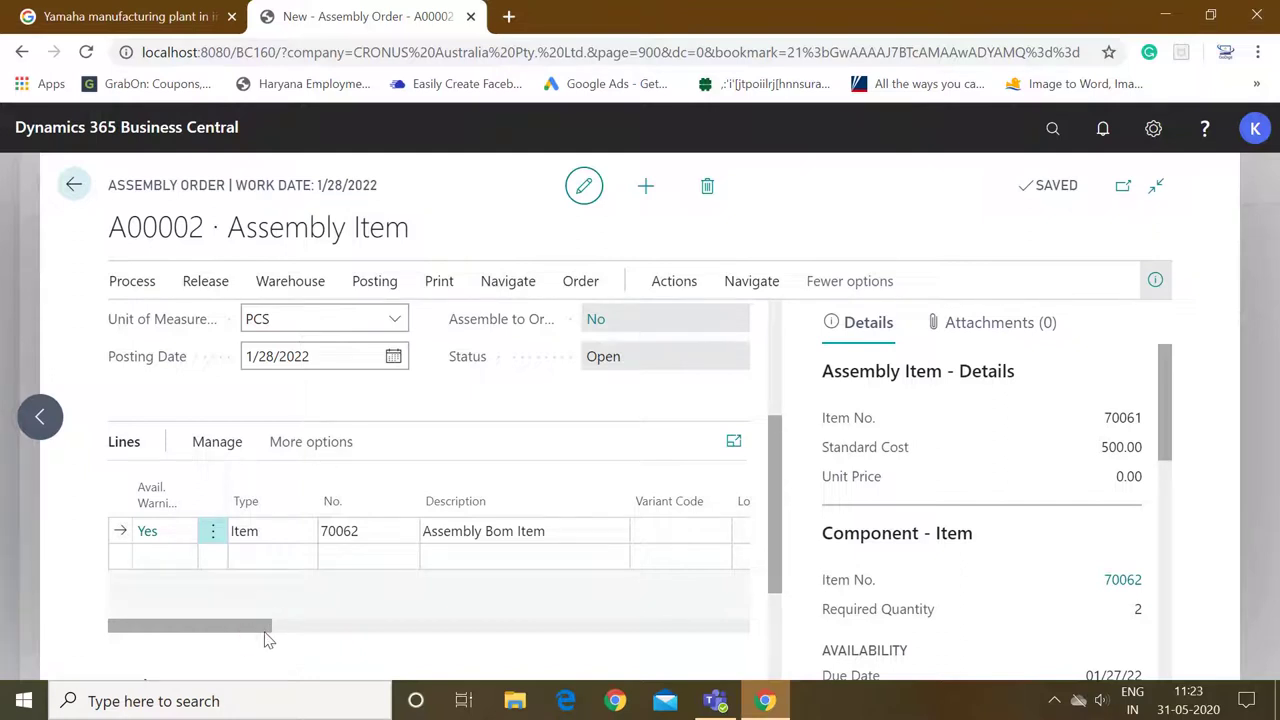
{"action": "left_click_drag", "start_coordinate": [249, 625], "coordinate": [277, 630]}
{"action": "left_click", "coordinate": [394, 536]}
{"action": "left_click_drag", "start_coordinate": [287, 627], "coordinate": [388, 635]}
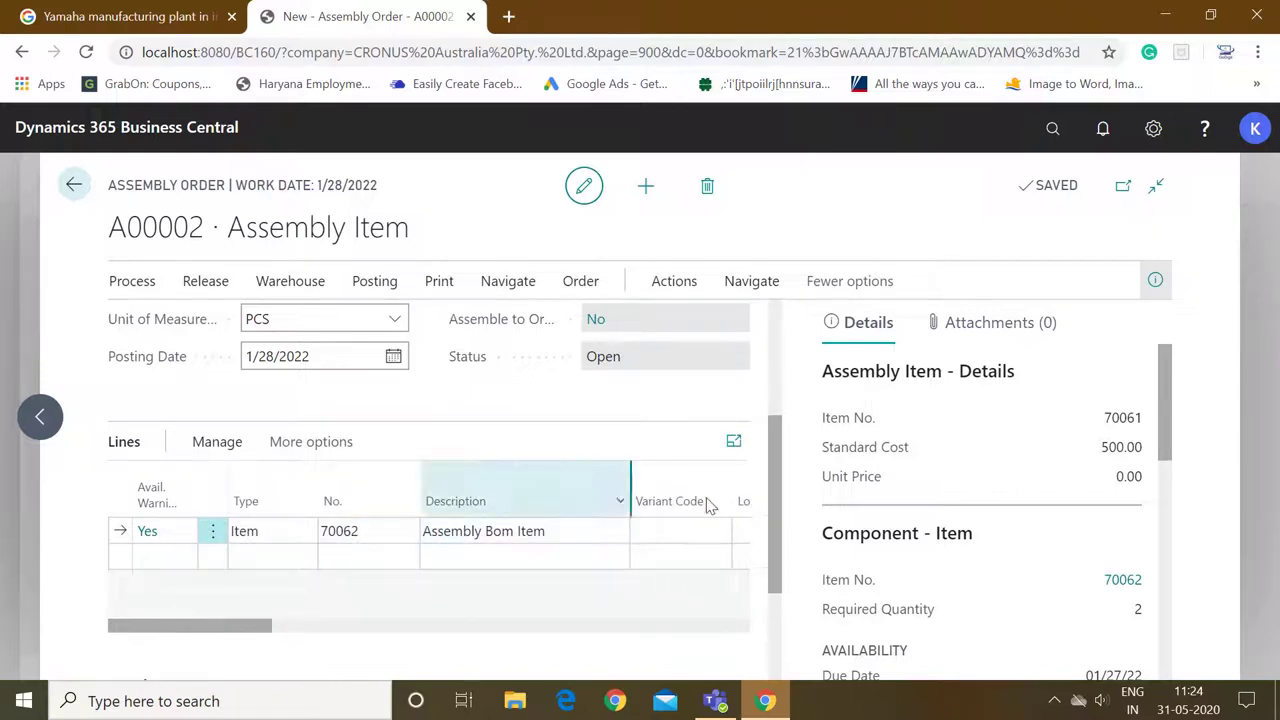
{"action": "left_click_drag", "start_coordinate": [784, 522], "coordinate": [782, 453]}
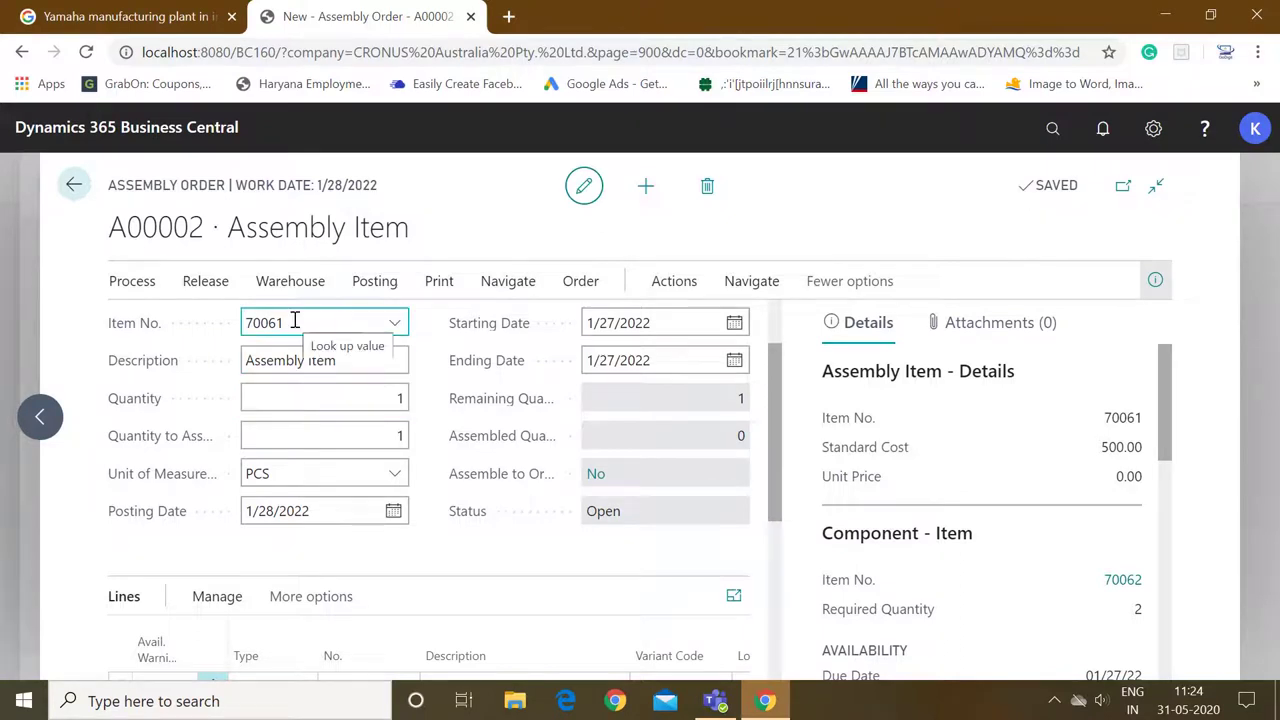
{"action": "left_click_drag", "start_coordinate": [771, 374], "coordinate": [774, 450]}
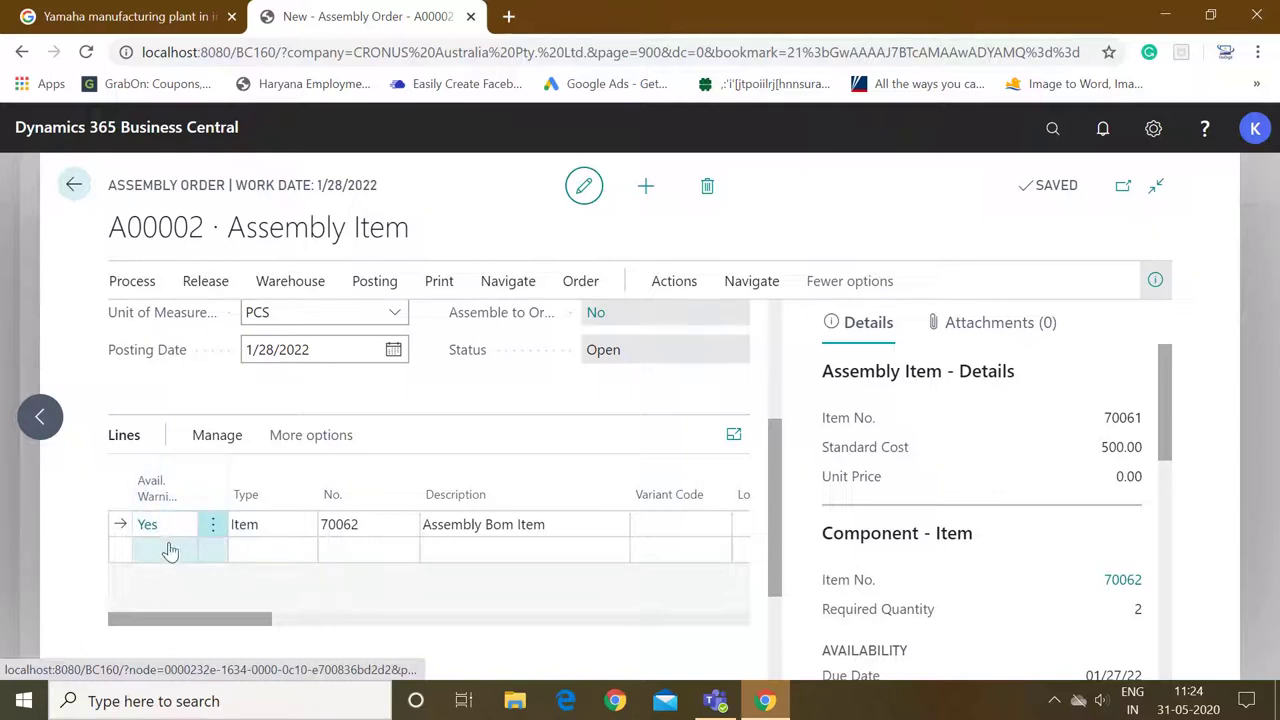
Look up the component line's item number in the full item list and select item 70062.
{"action": "left_click", "coordinate": [162, 524]}
{"action": "left_click", "coordinate": [354, 526]}
{"action": "left_click", "coordinate": [354, 527]}
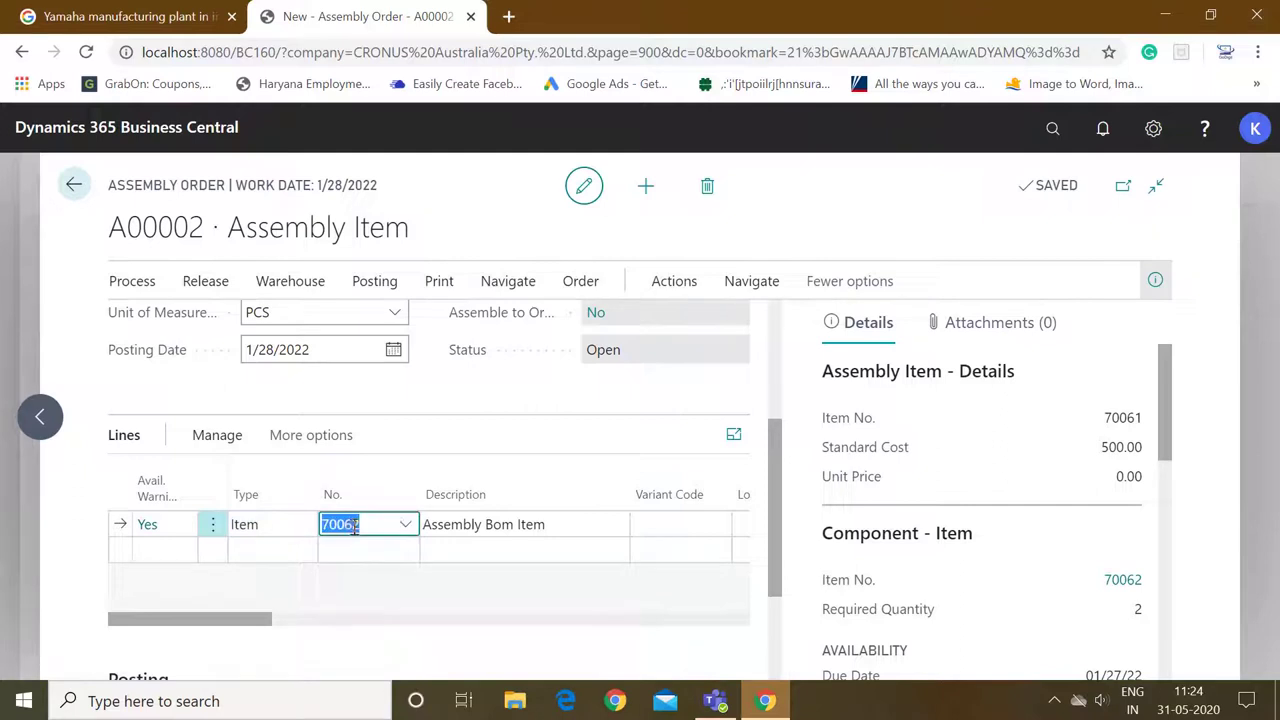
{"action": "left_click", "coordinate": [410, 533]}
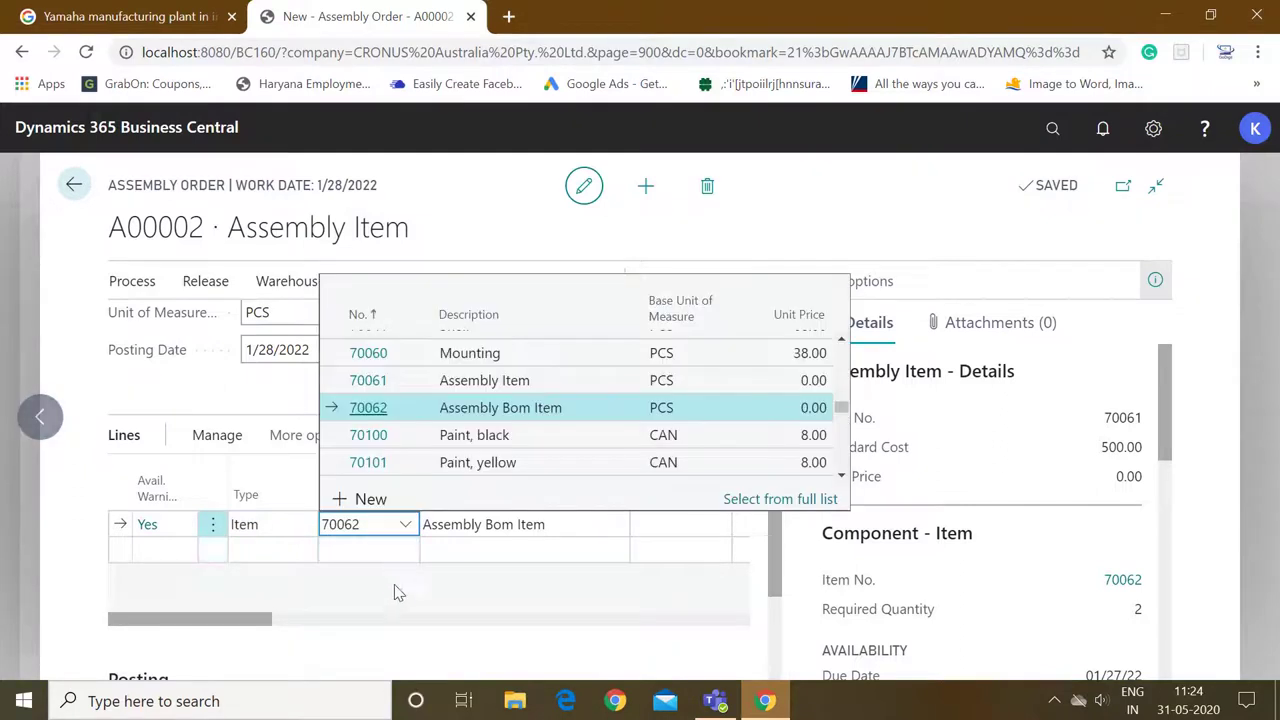
{"action": "left_click", "coordinate": [756, 508]}
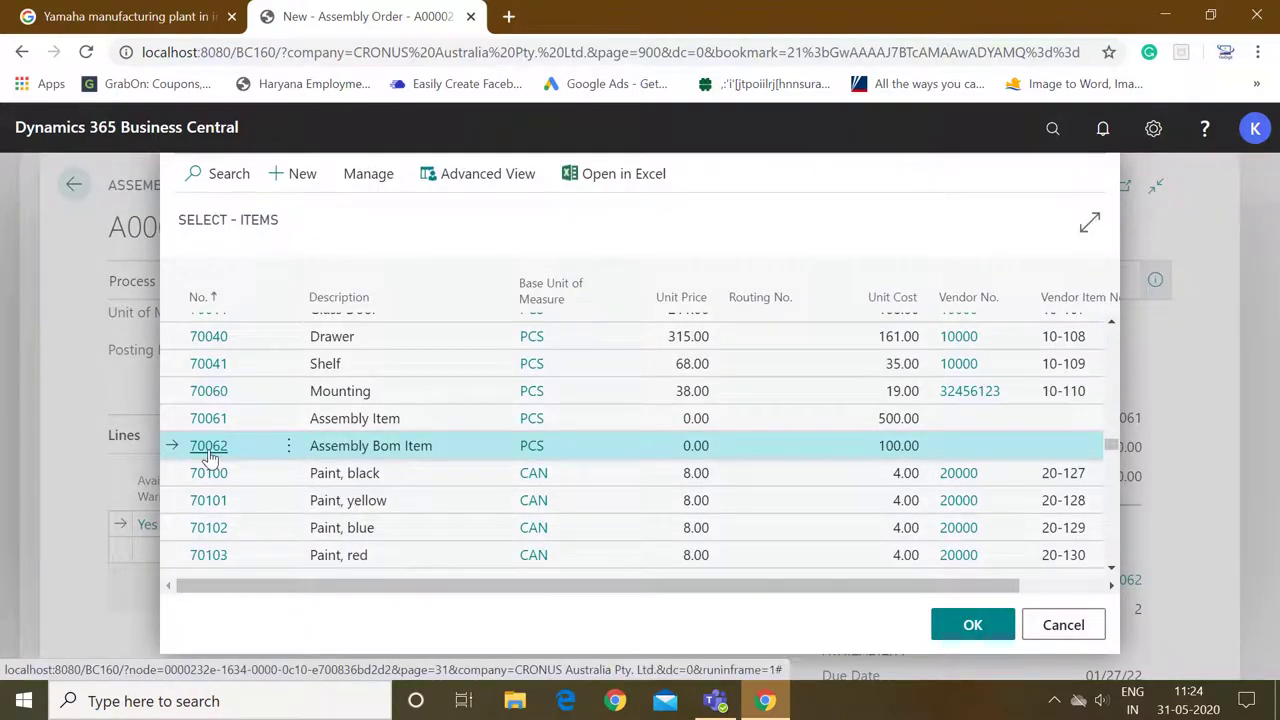
{"action": "left_click", "coordinate": [208, 446]}
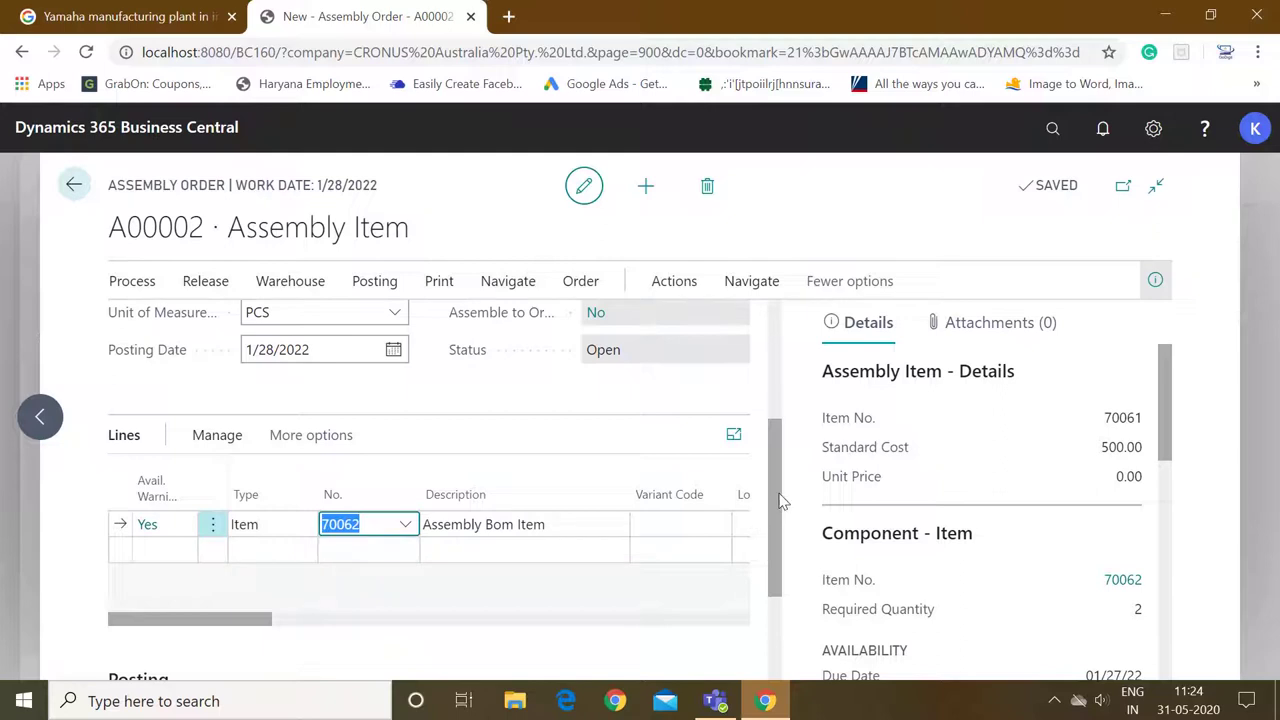
Open the item card of component 70062 for editing from the component line's full item list.
{"action": "left_click", "coordinate": [412, 532]}
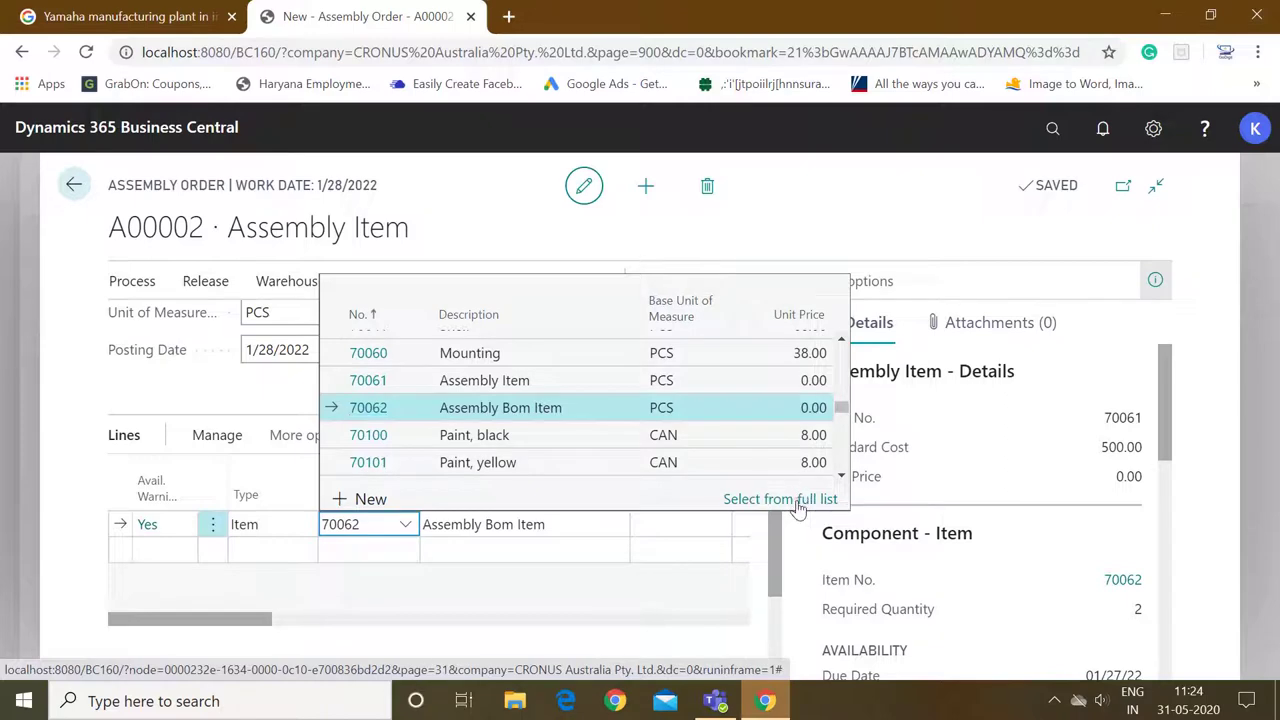
{"action": "left_click", "coordinate": [797, 500]}
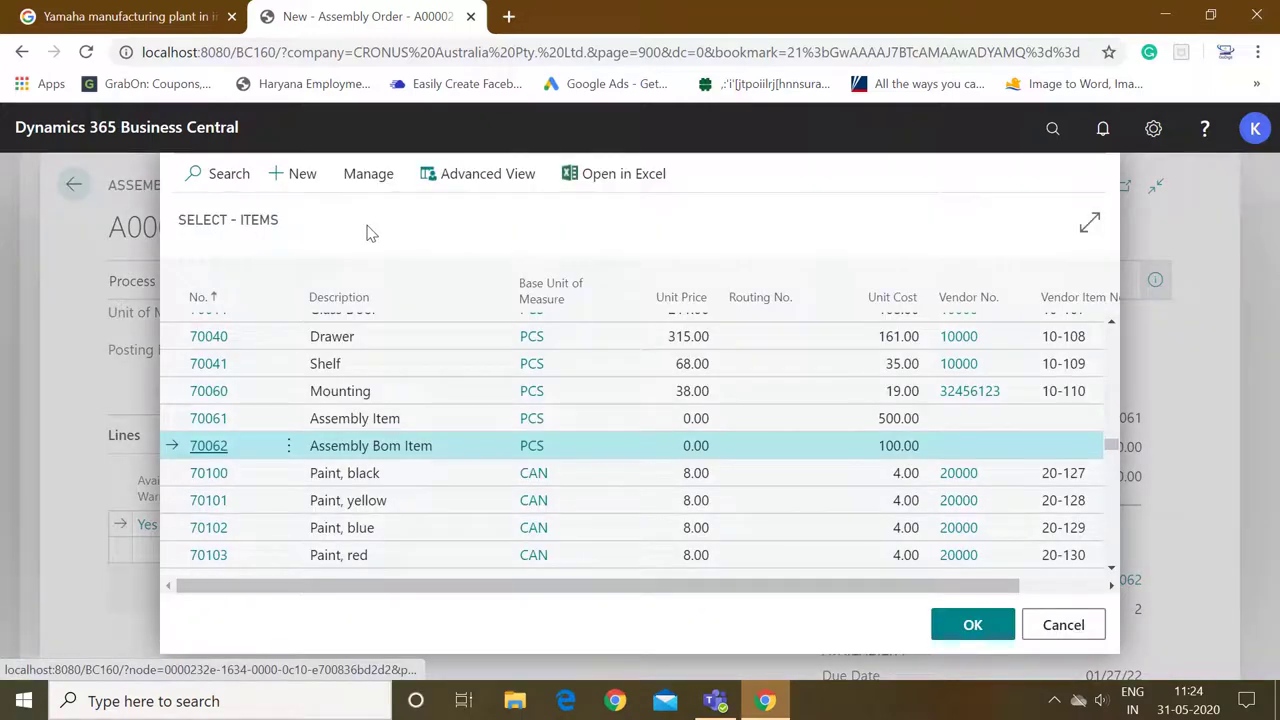
{"action": "left_click", "coordinate": [368, 176]}
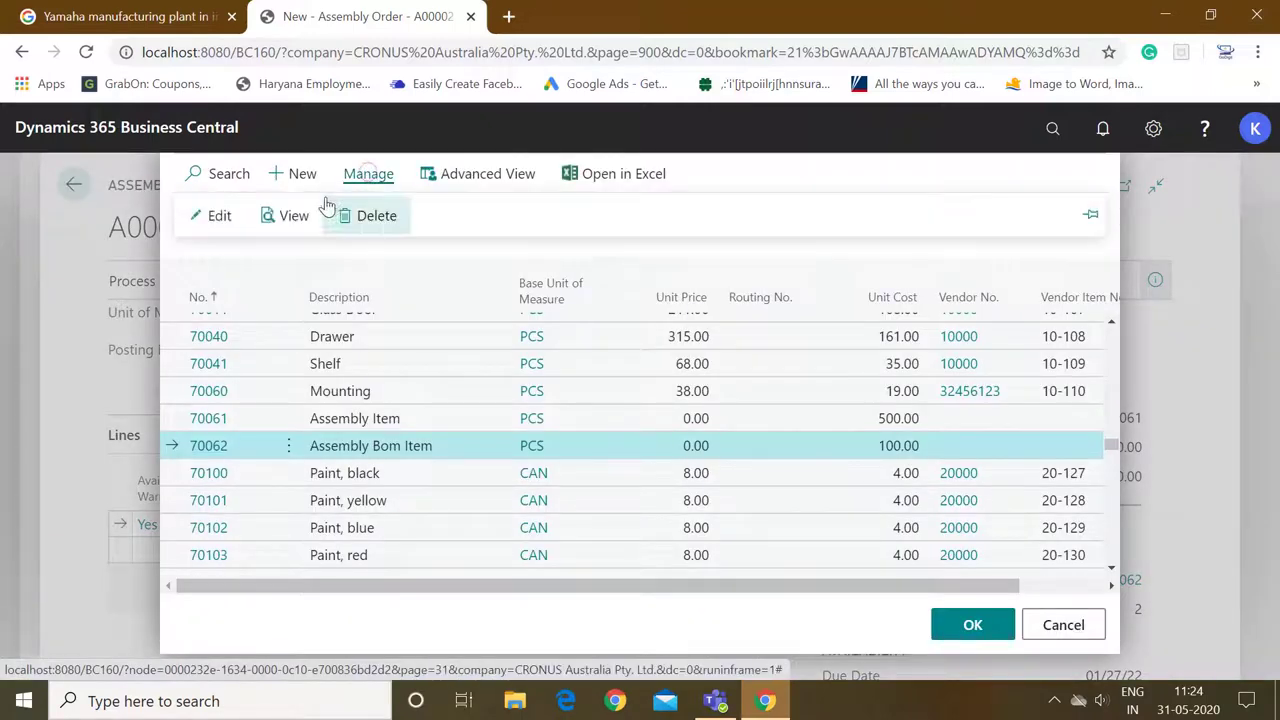
{"action": "left_click", "coordinate": [219, 217]}
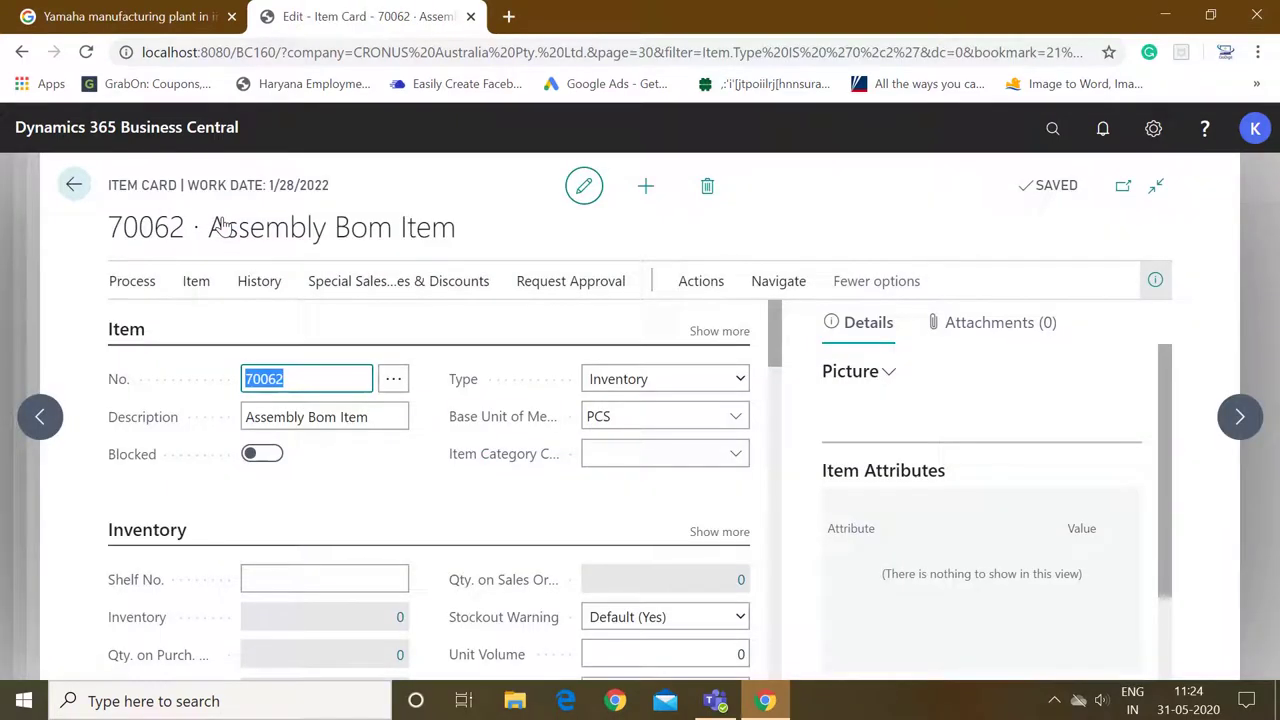
Look through the item card's related actions and check the purchase orders for item 70062.
{"action": "left_click", "coordinate": [197, 284]}
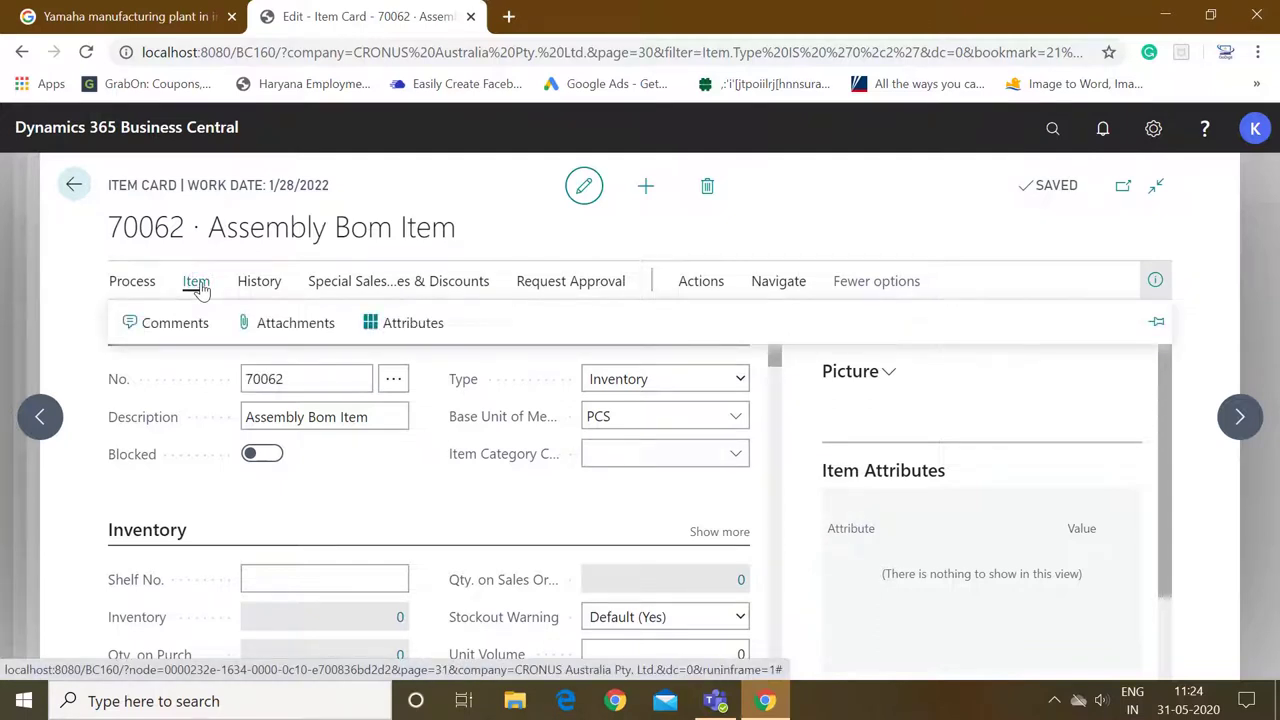
{"action": "left_click", "coordinate": [714, 285]}
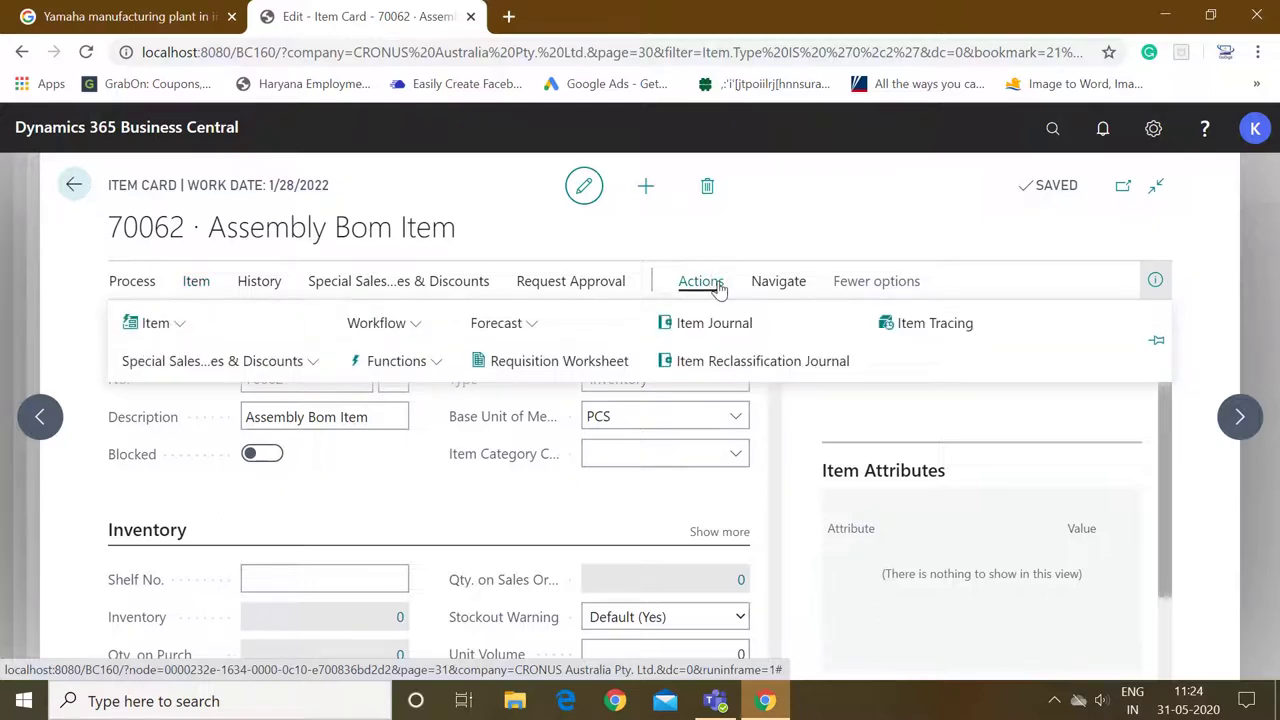
{"action": "left_click", "coordinate": [778, 285]}
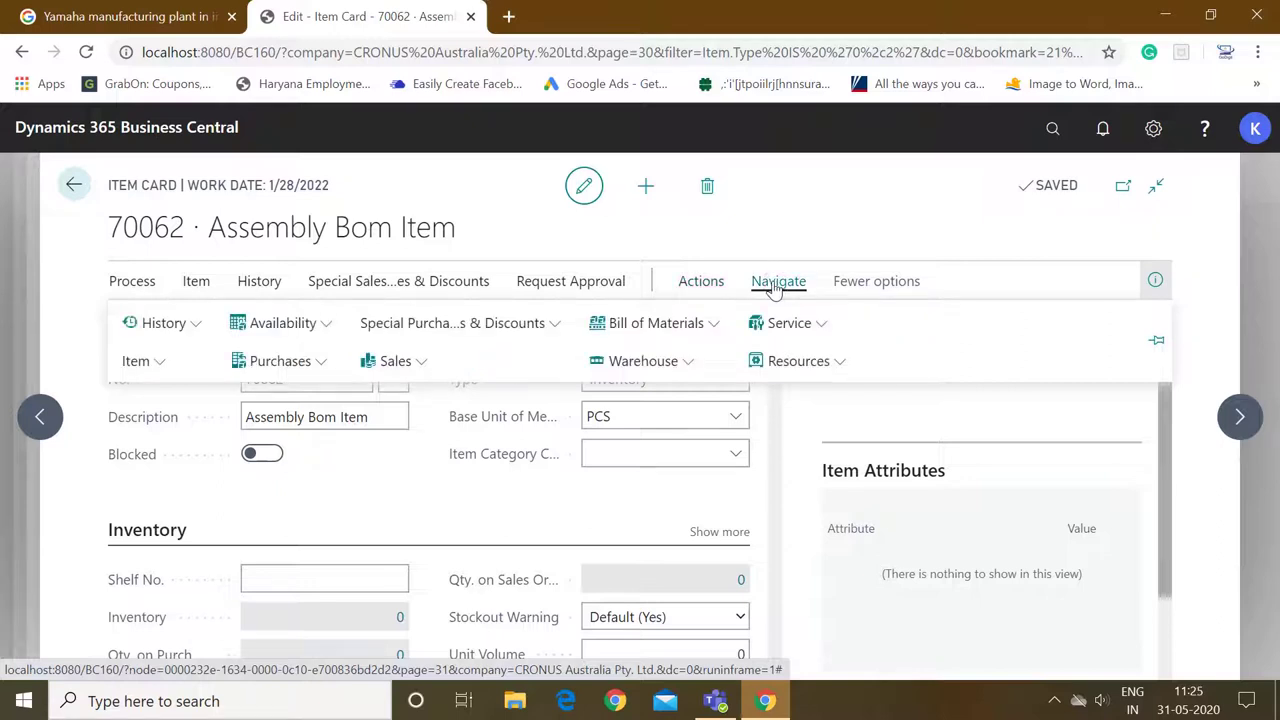
{"action": "left_click", "coordinate": [280, 365]}
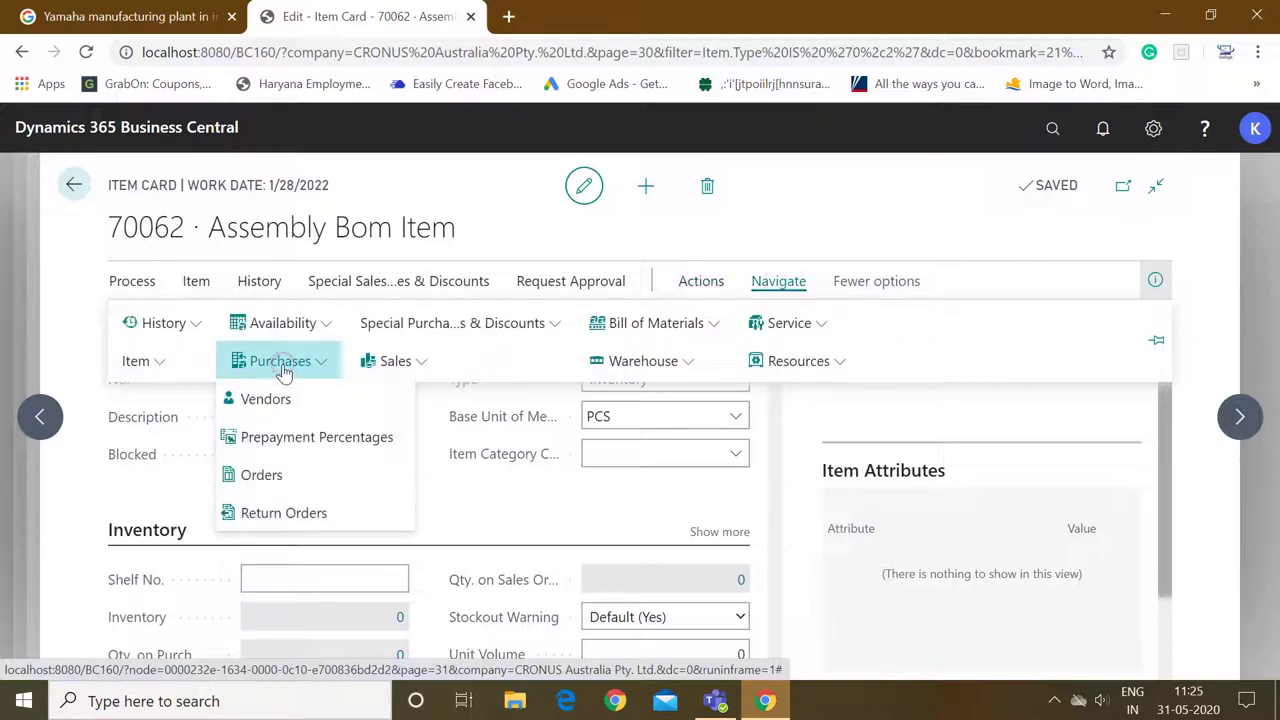
{"action": "left_click", "coordinate": [262, 475]}
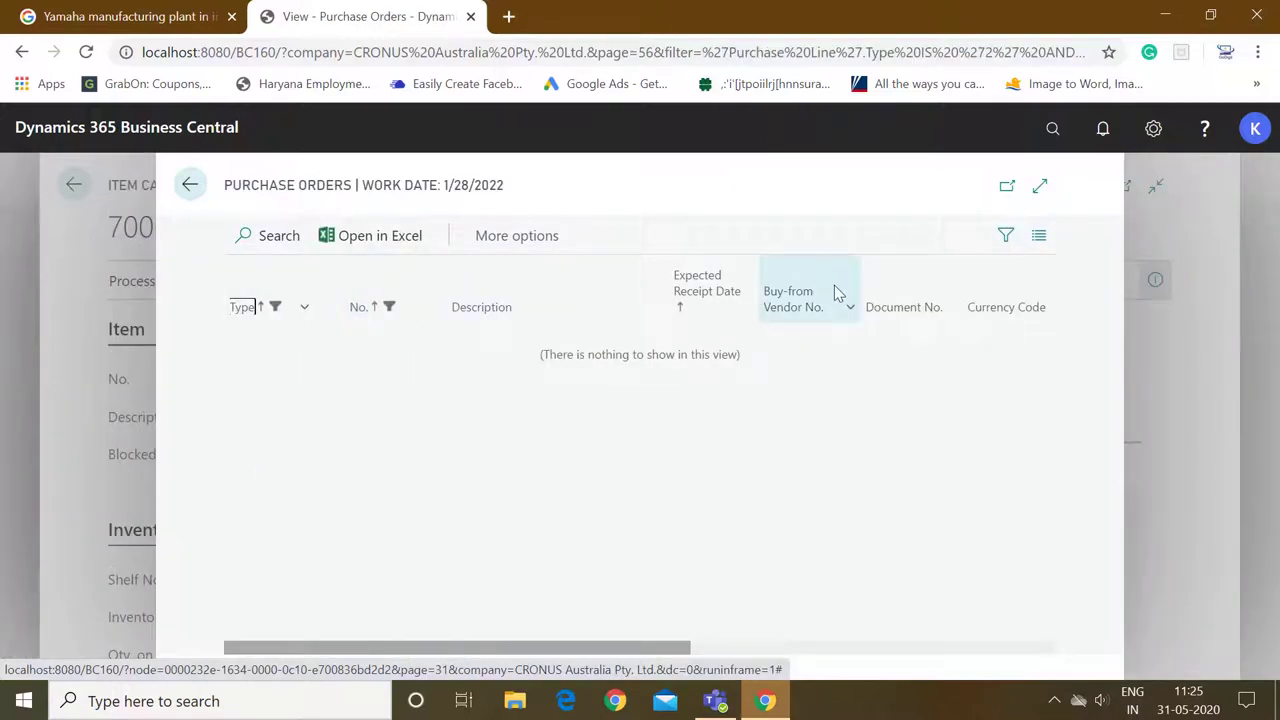
{"action": "key", "text": "Escape"}
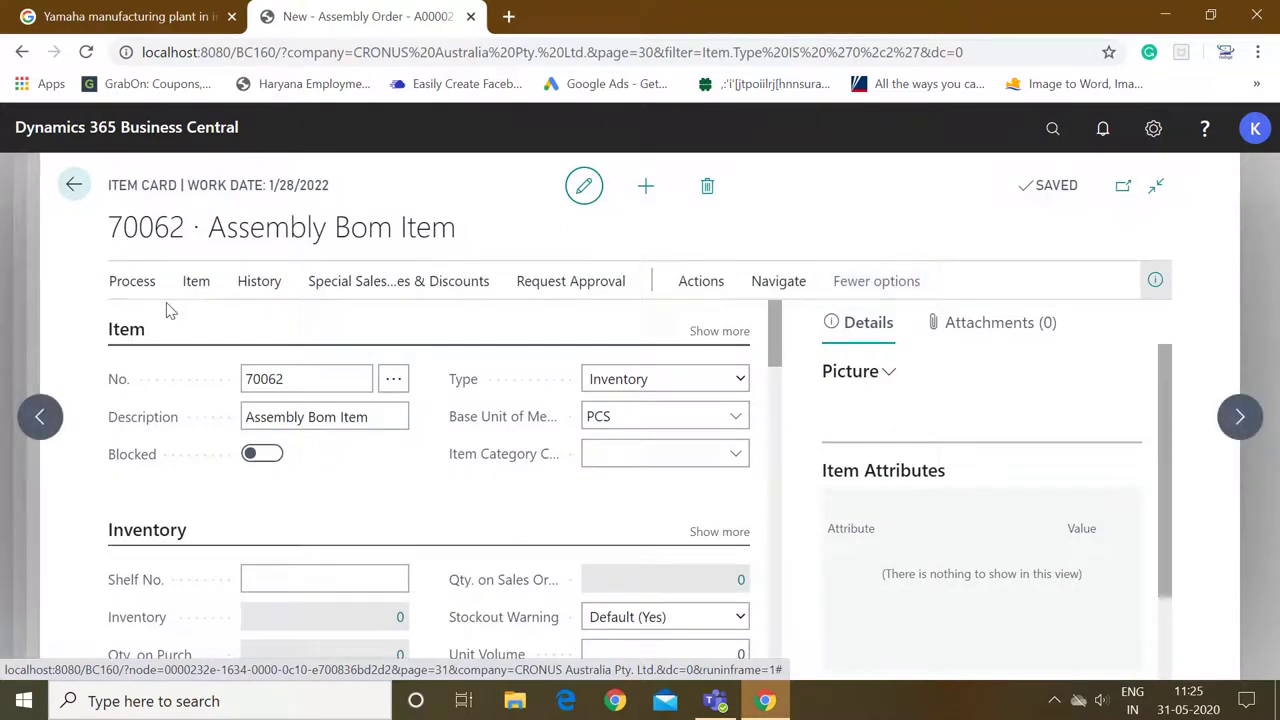
Open the item journal from the item card and enter item 70062 on the purchase line.
{"action": "left_click", "coordinate": [133, 282]}
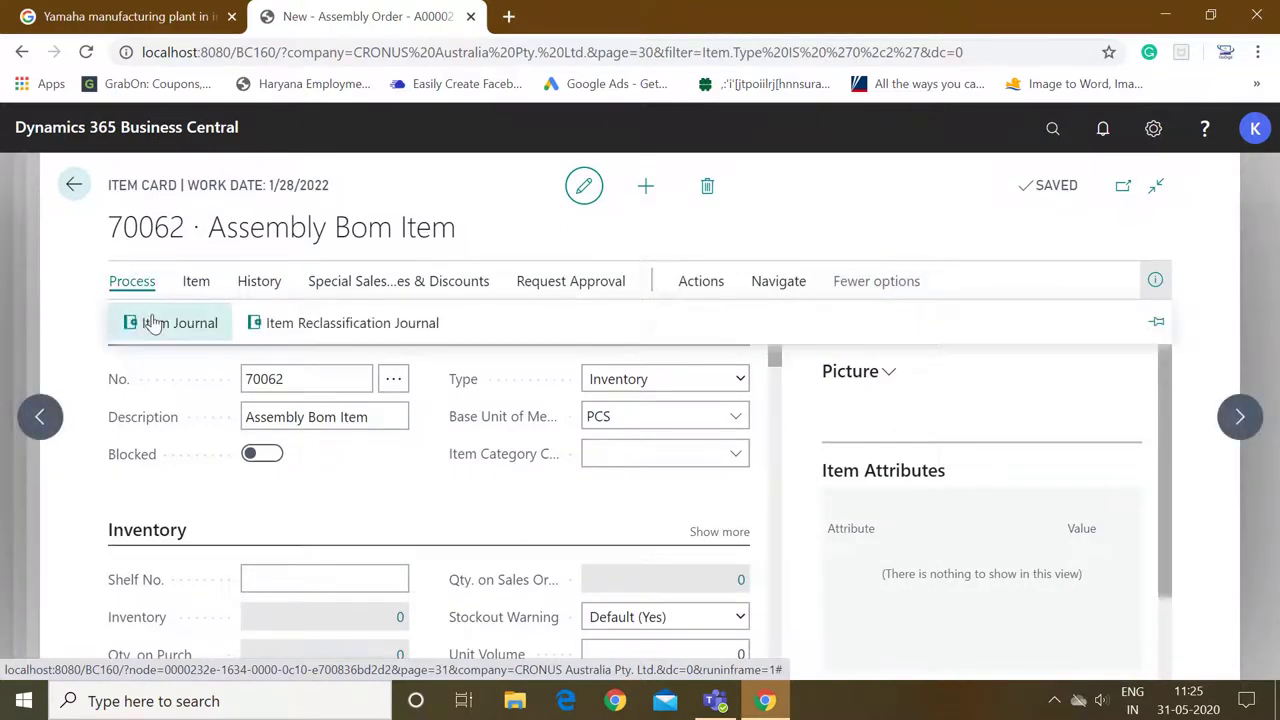
{"action": "left_click", "coordinate": [153, 322]}
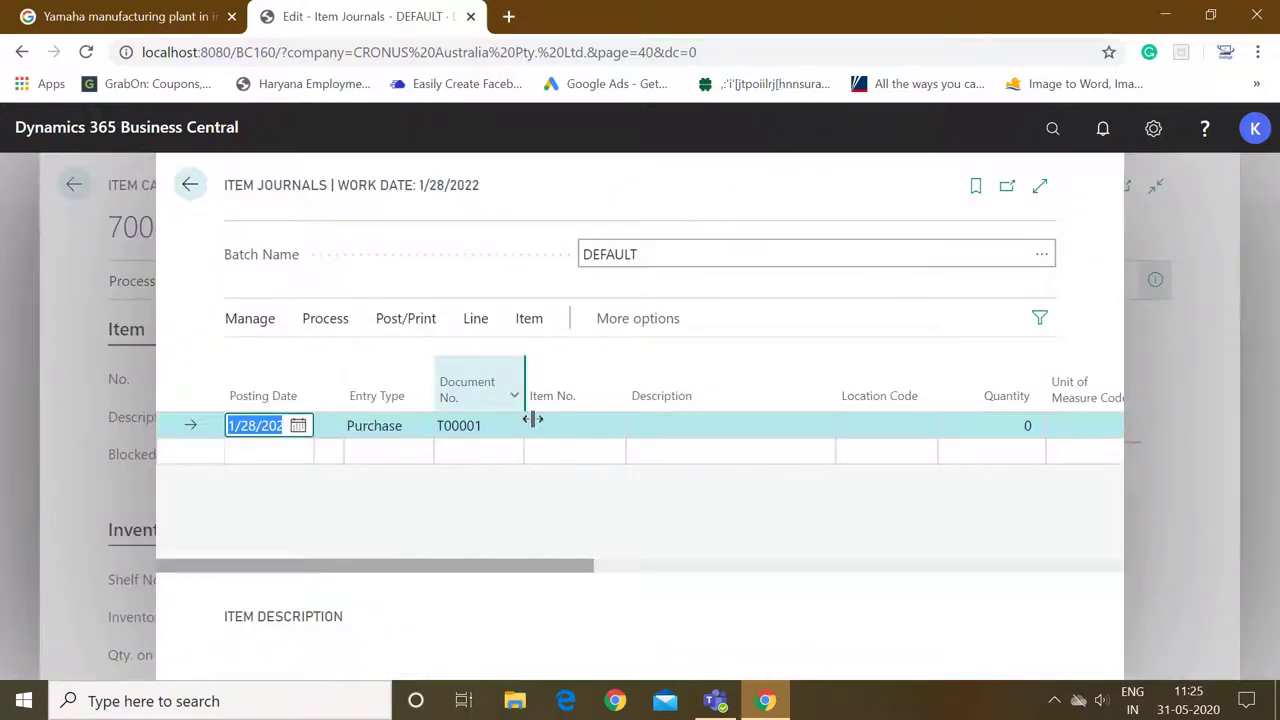
{"action": "left_click", "coordinate": [575, 427]}
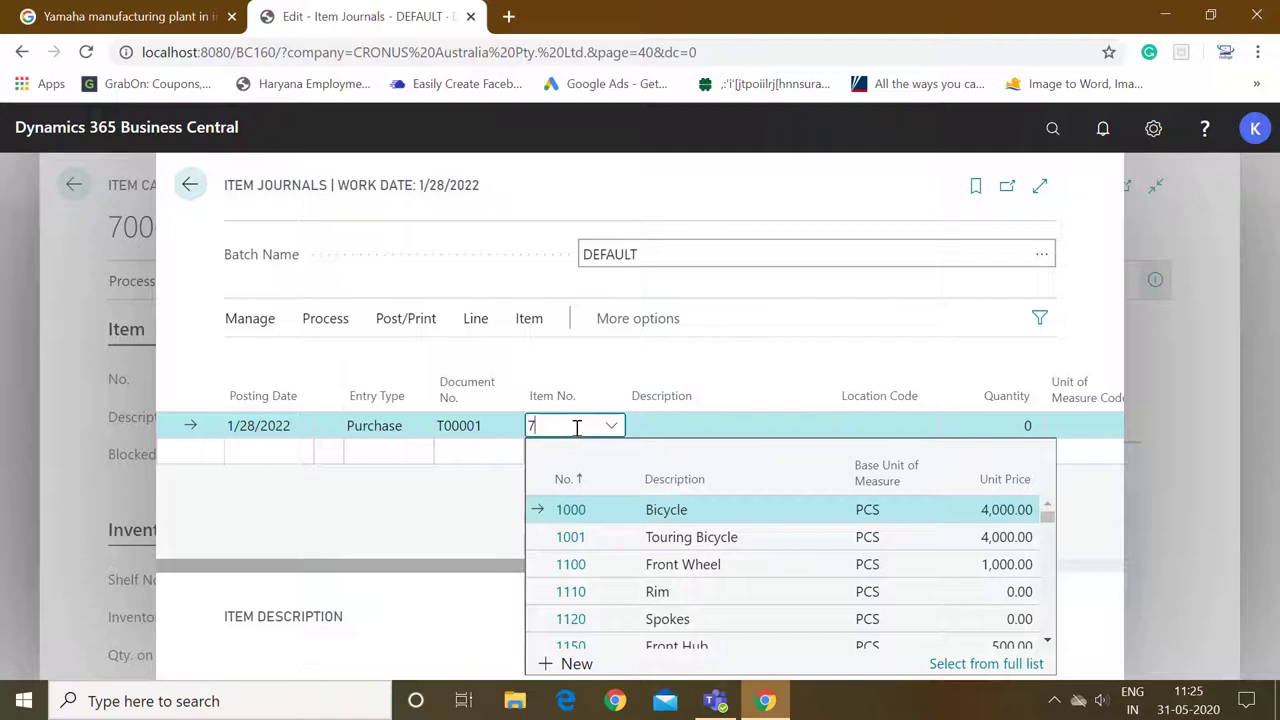
{"action": "type", "text": "70062"}
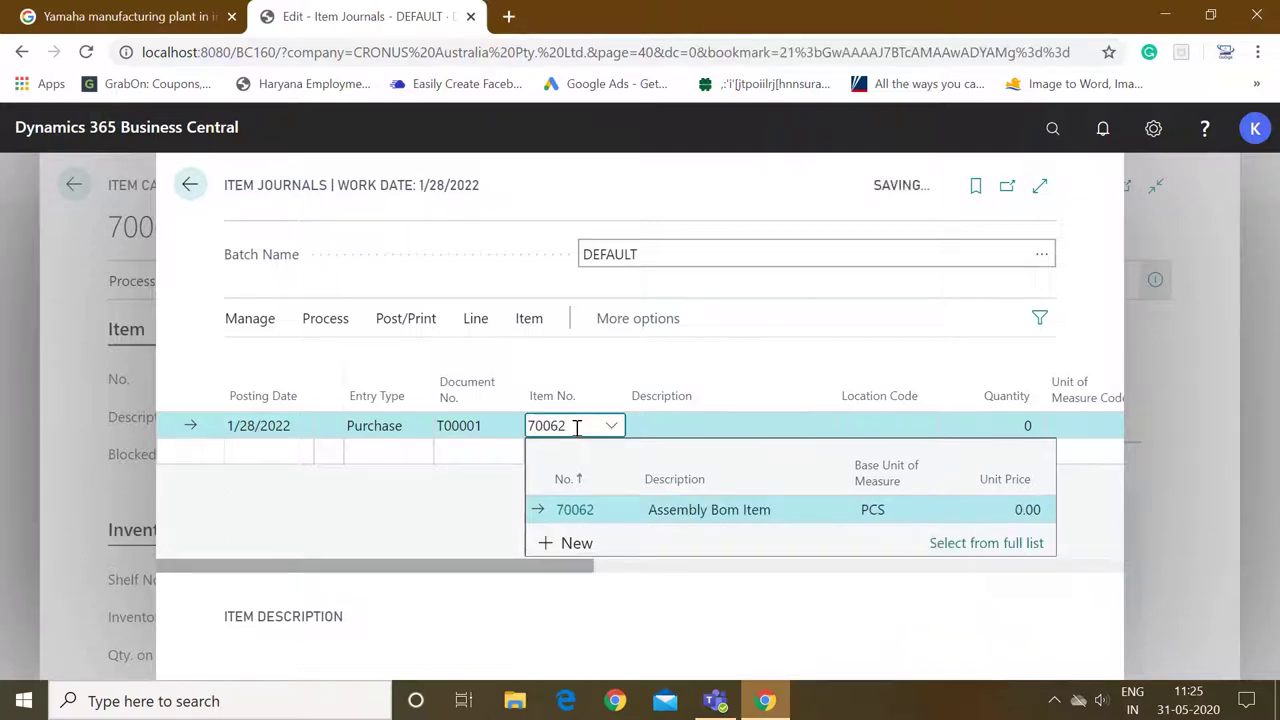
{"action": "key", "text": "Tab"}
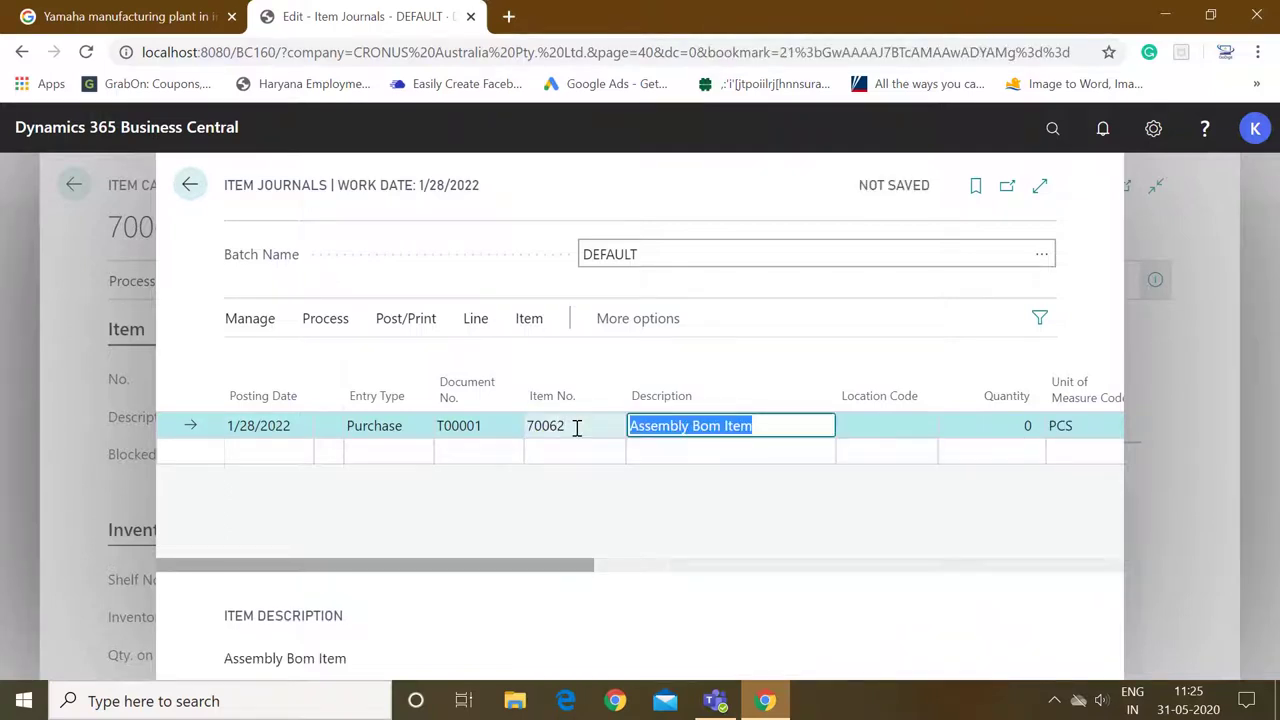
Set the journal line's quantity to 2 and its unit amount to 100.00.
{"action": "key", "text": "Tab"}
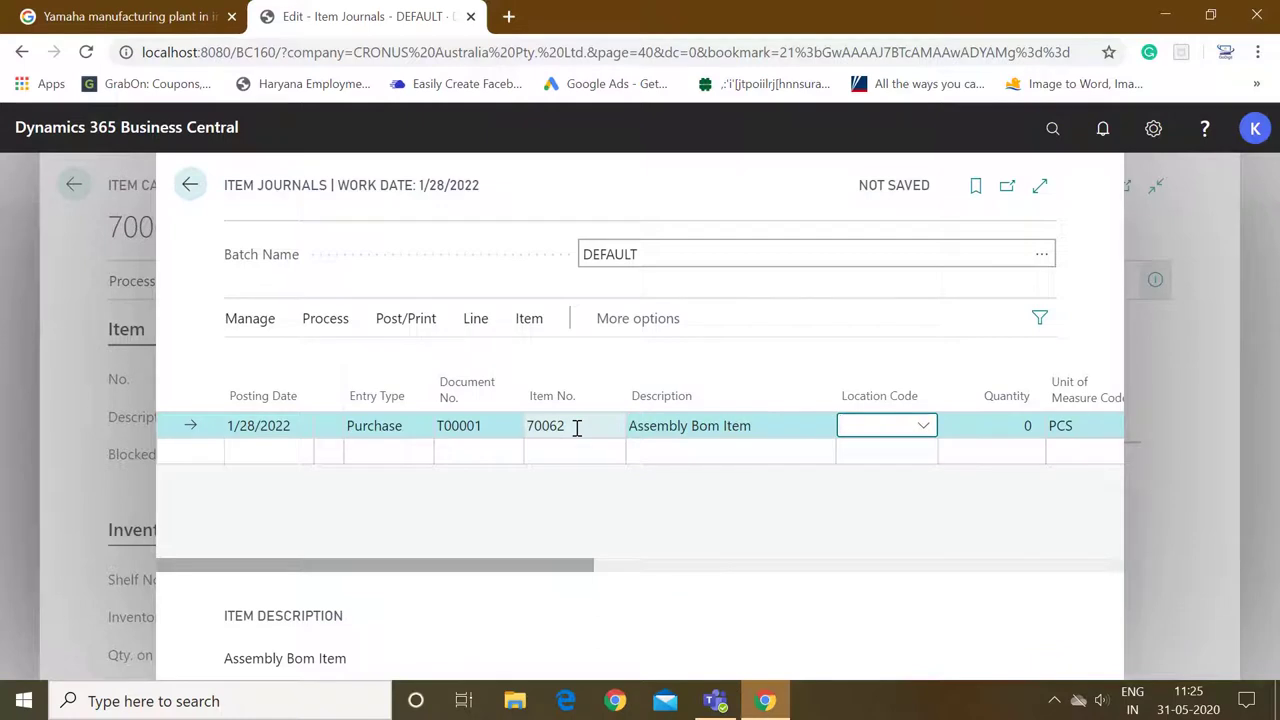
{"action": "key", "text": "Tab"}
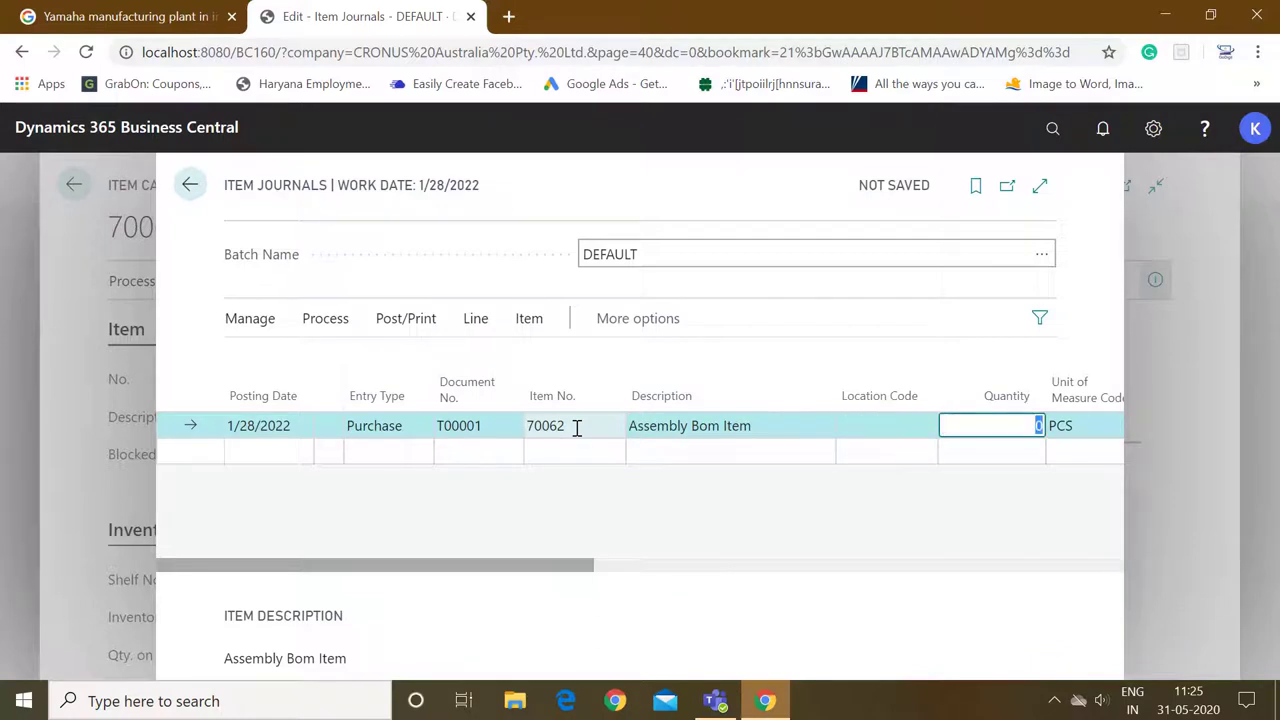
{"action": "key", "text": "Tab"}
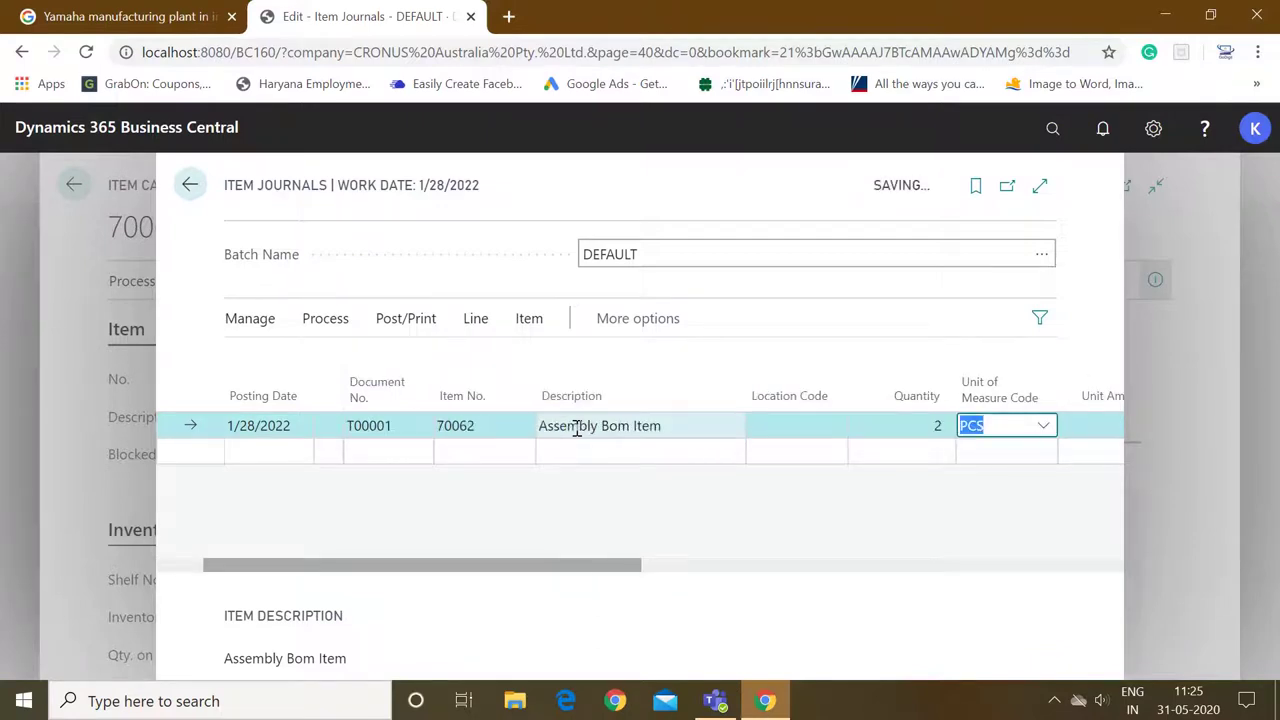
{"action": "key", "text": "Tab"}
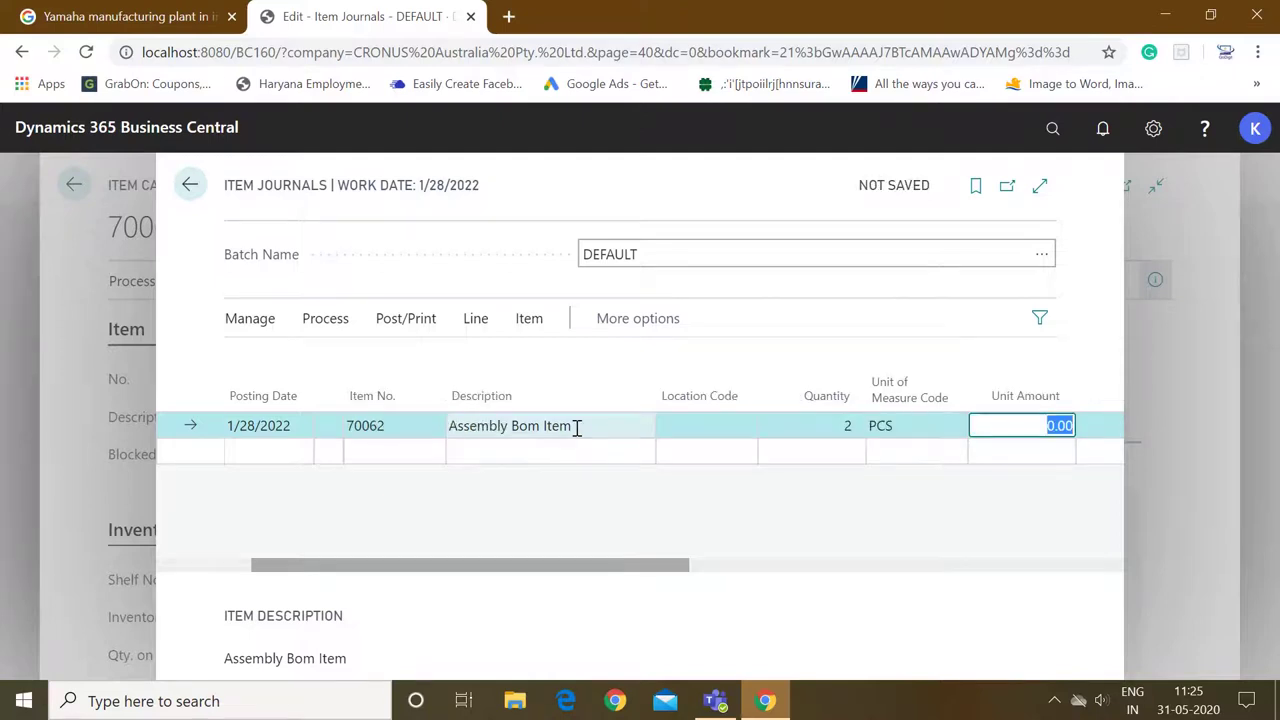
{"action": "type", "text": "1"}
{"action": "key", "text": "Tab"}
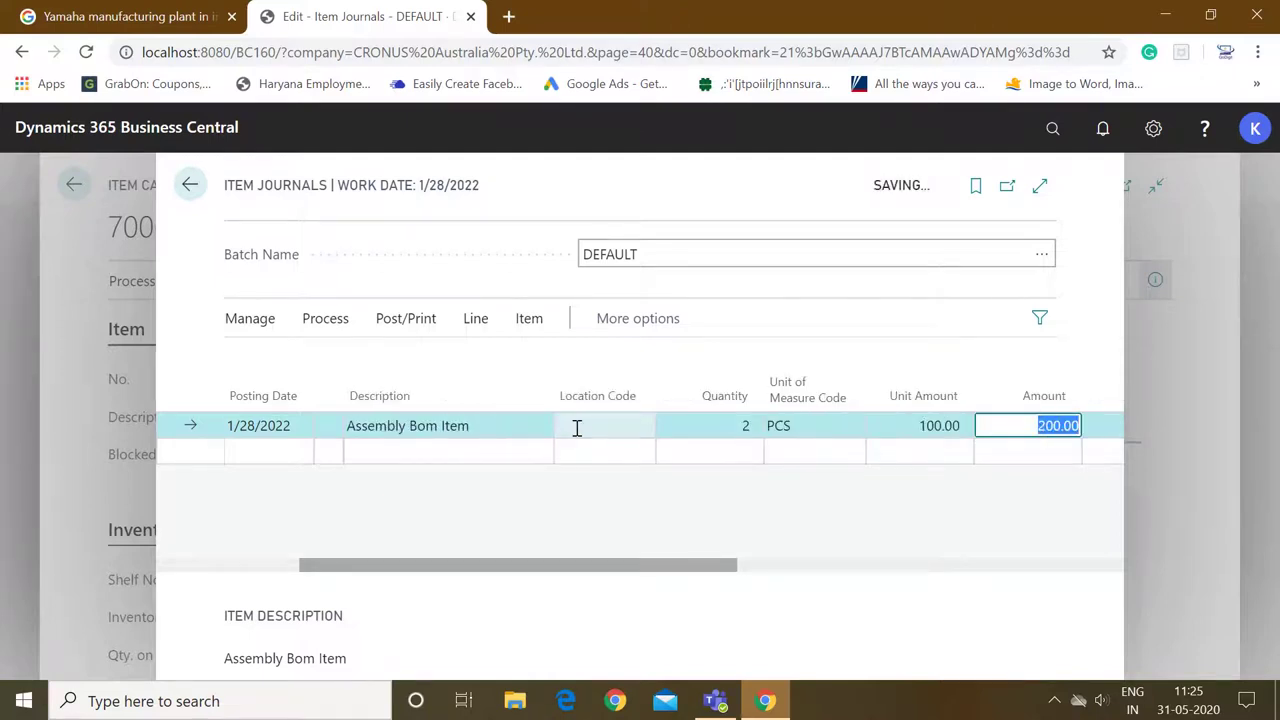
Post the item journal line and return to the assembly order.
{"action": "left_click", "coordinate": [391, 325]}
{"action": "left_click", "coordinate": [277, 358]}
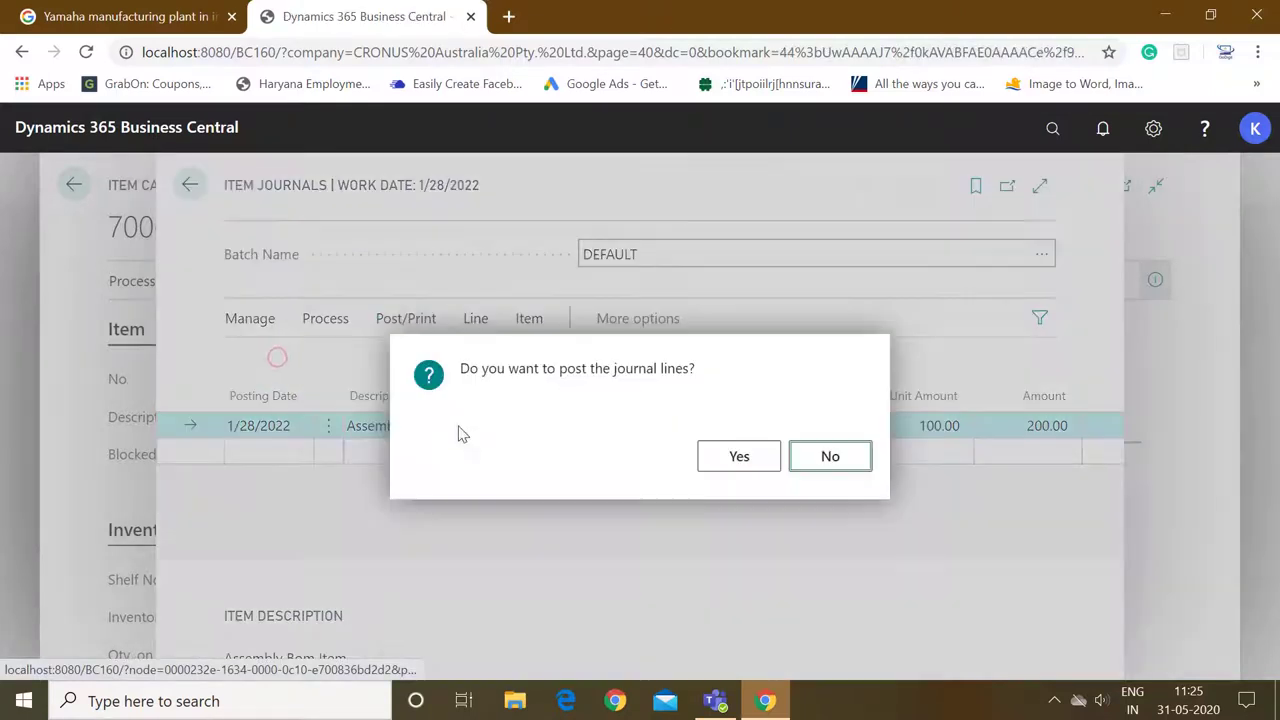
{"action": "left_click", "coordinate": [716, 466]}
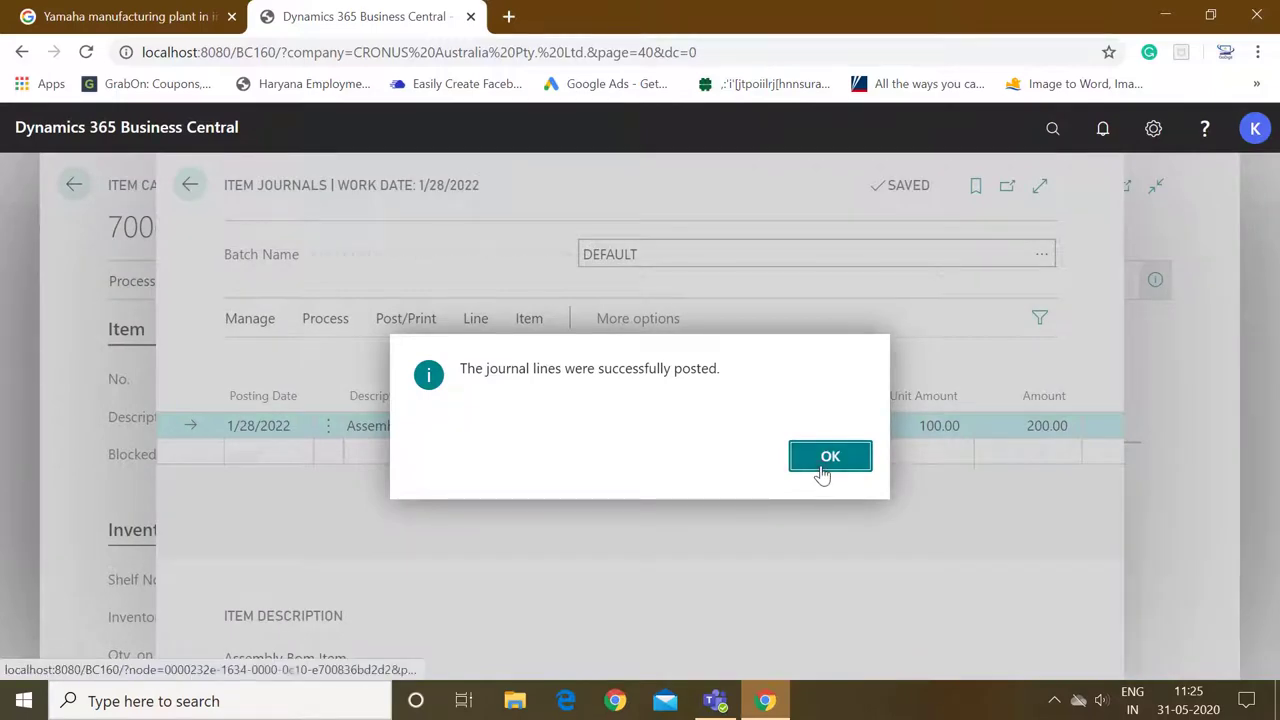
{"action": "left_click", "coordinate": [830, 457]}
{"action": "key", "text": "Escape"}
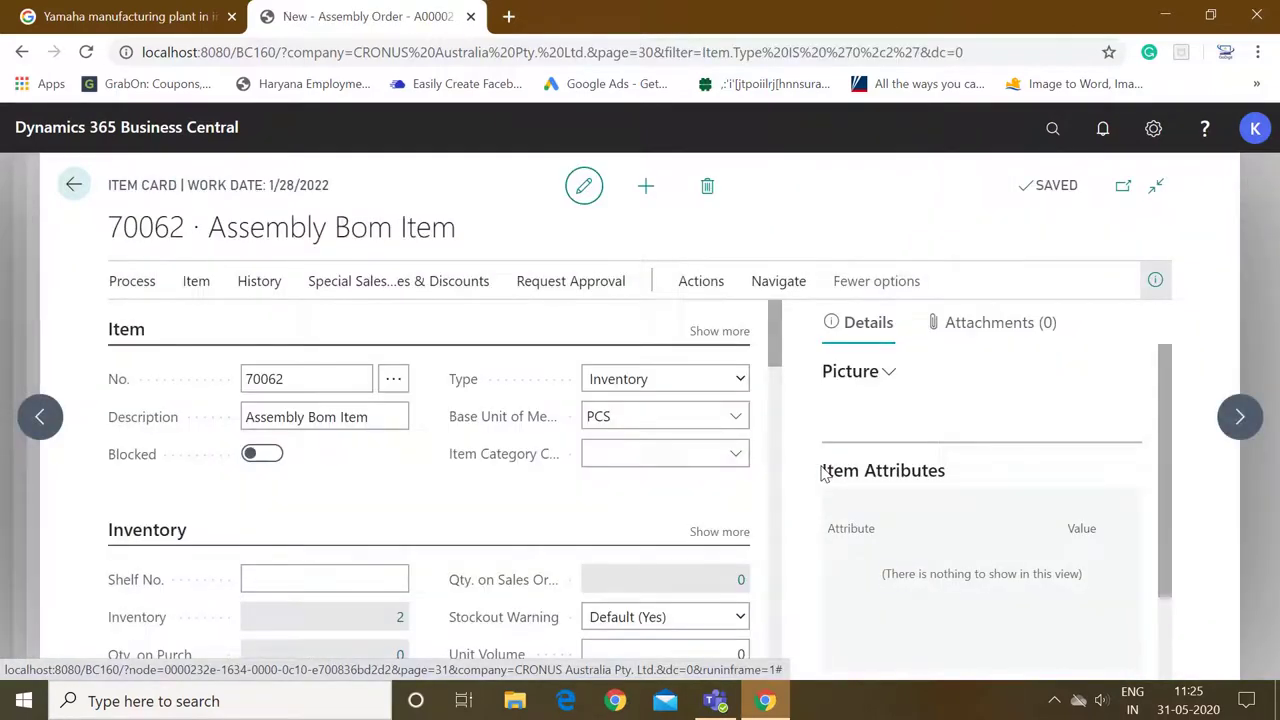
{"action": "key", "text": "Escape"}
{"action": "key", "text": "Return"}
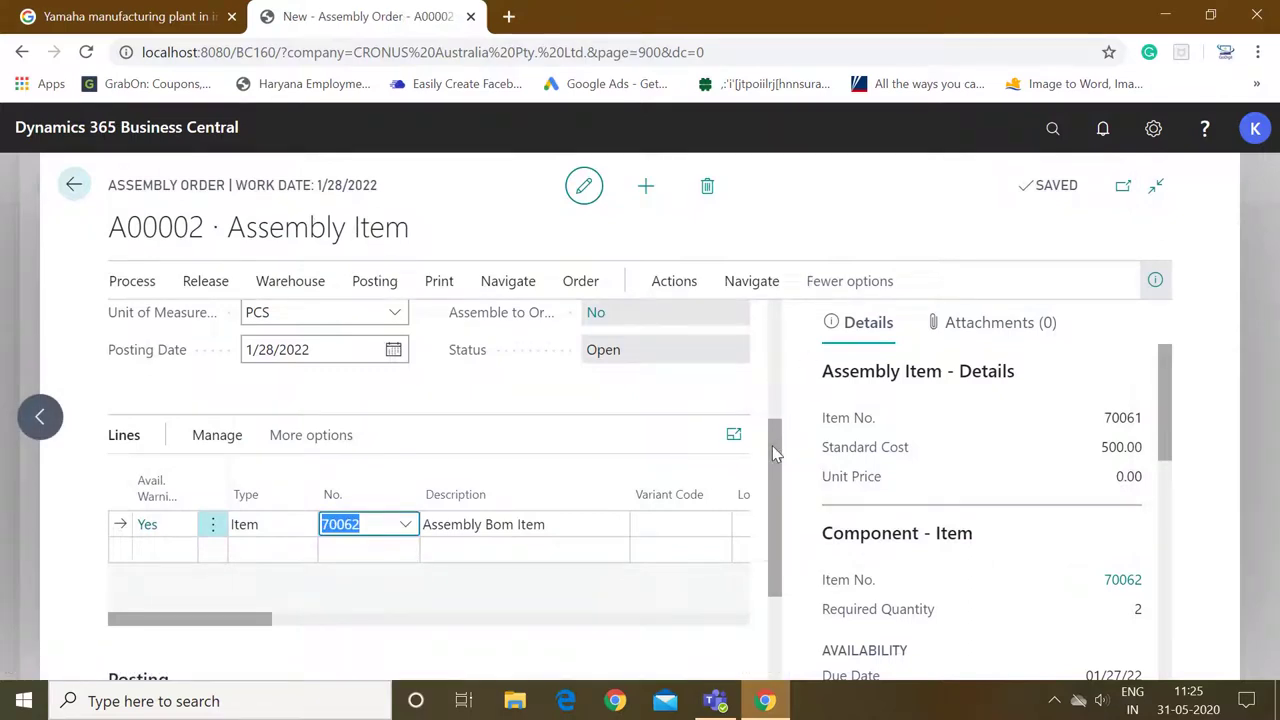
{"action": "left_click", "coordinate": [141, 287]}
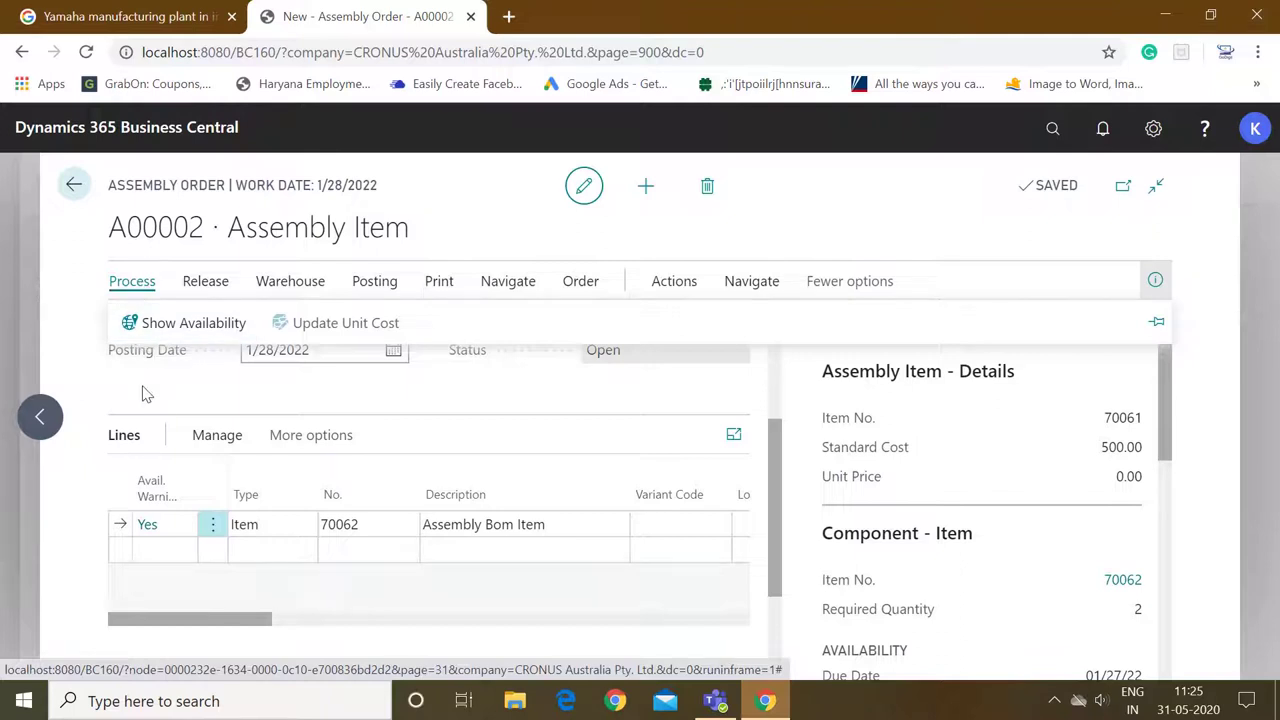
{"action": "left_click", "coordinate": [137, 445]}
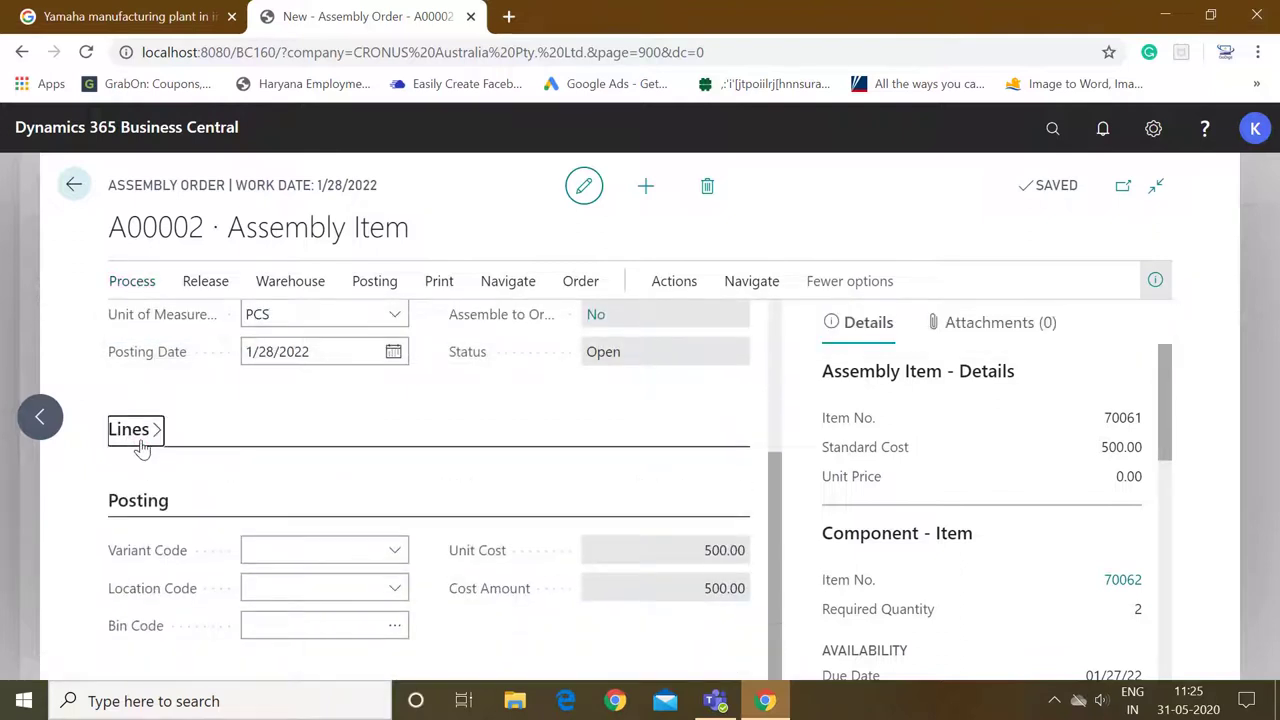
{"action": "left_click", "coordinate": [137, 440]}
{"action": "left_click", "coordinate": [222, 440]}
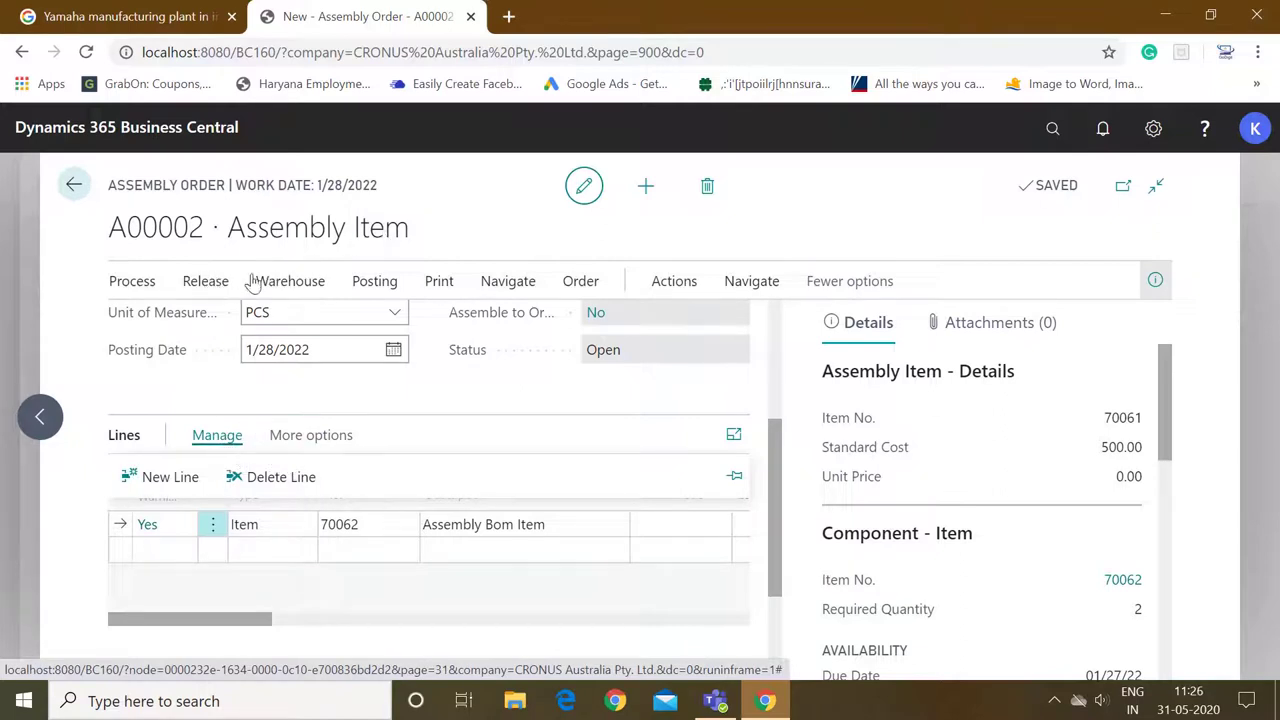
{"action": "left_click", "coordinate": [510, 293]}
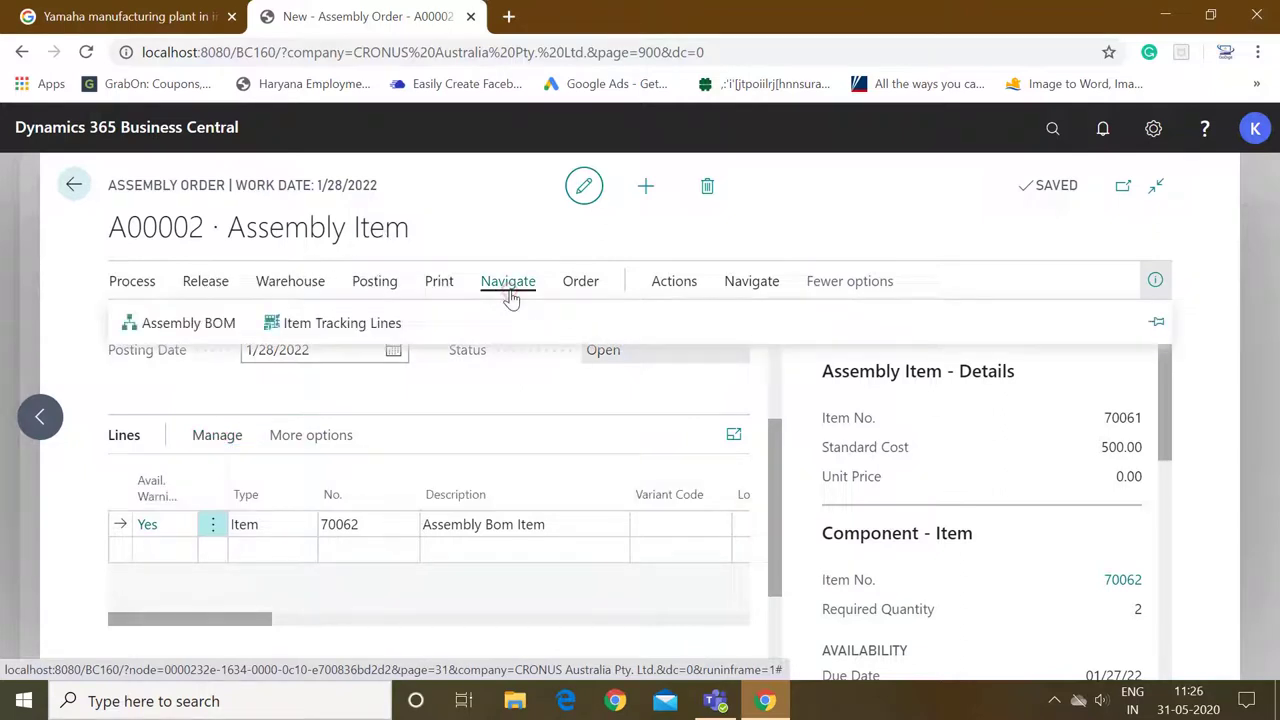
{"action": "left_click", "coordinate": [582, 286]}
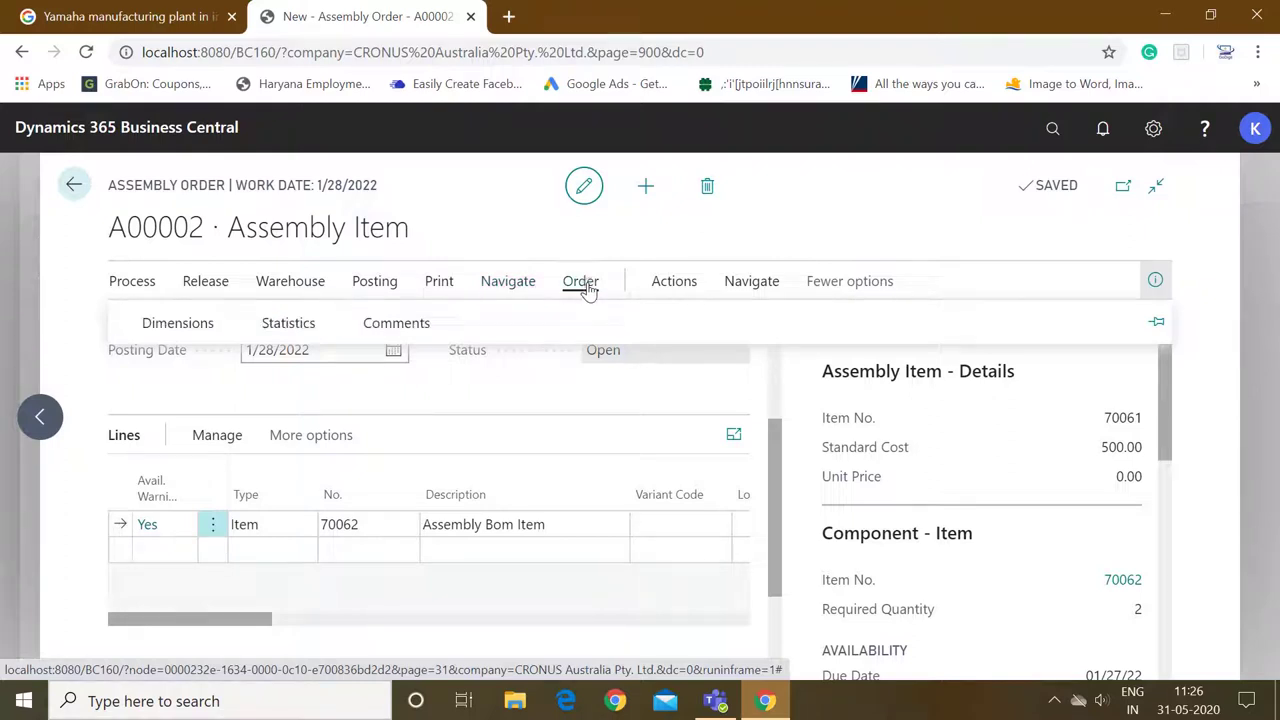
Refresh the assembly order's lines from the assembly BOM, accepting the reset and acknowledging the due date notice.
{"action": "left_click", "coordinate": [676, 287]}
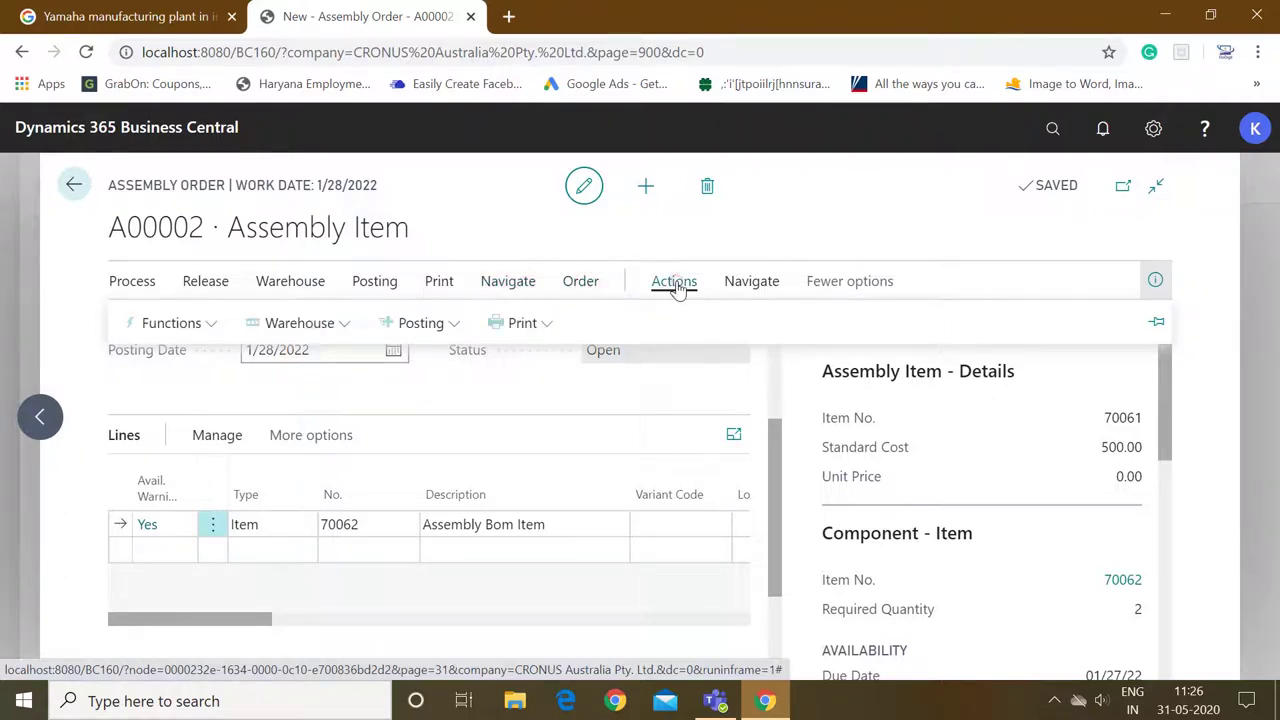
{"action": "left_click", "coordinate": [210, 323]}
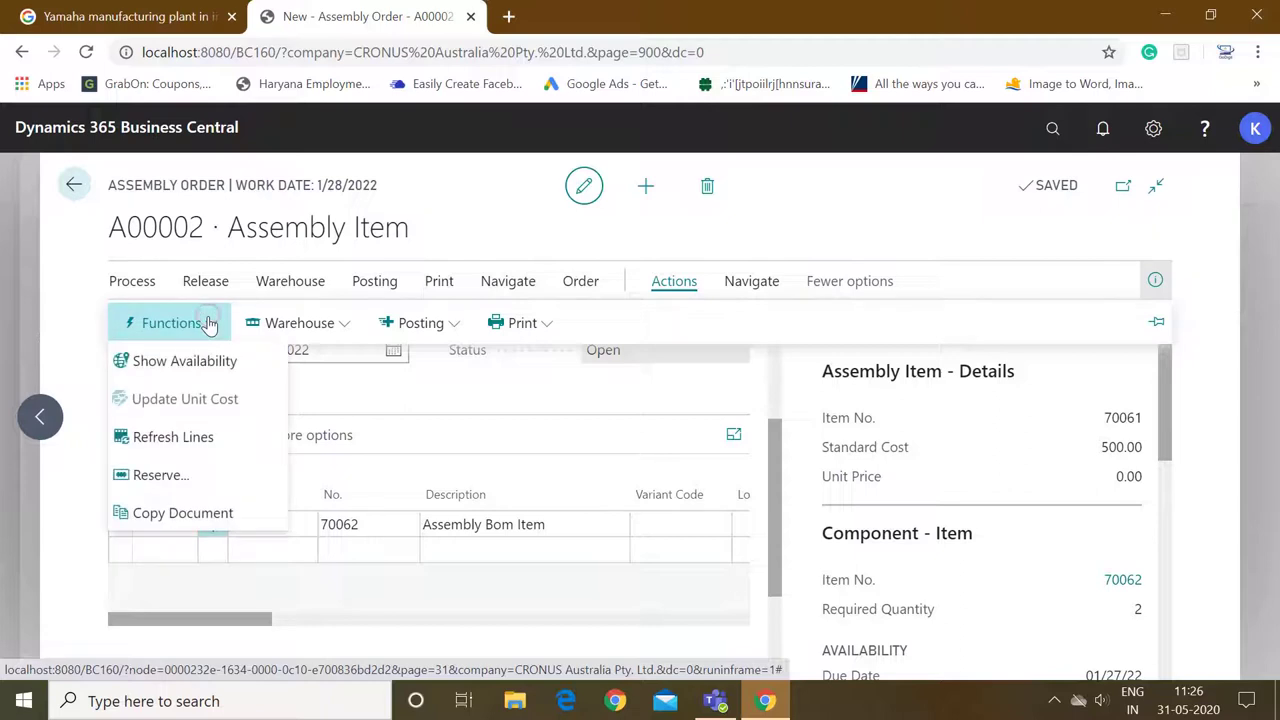
{"action": "left_click", "coordinate": [200, 434]}
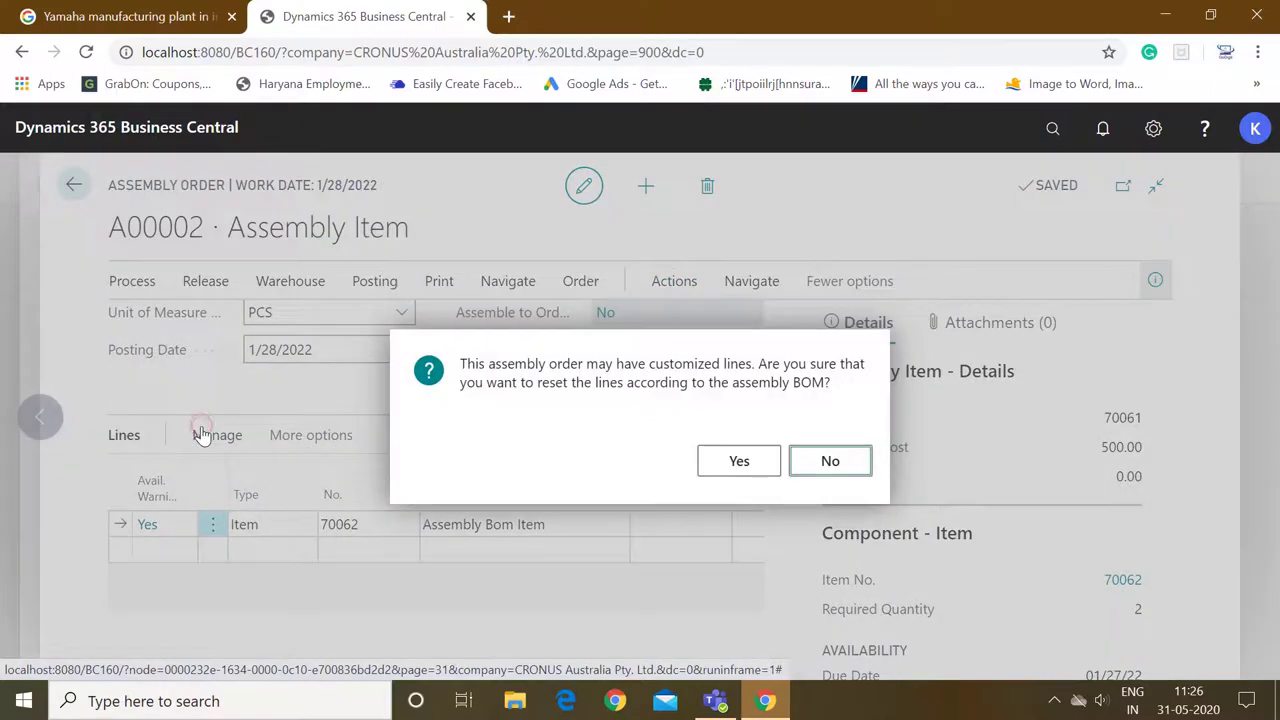
{"action": "left_click", "coordinate": [720, 468]}
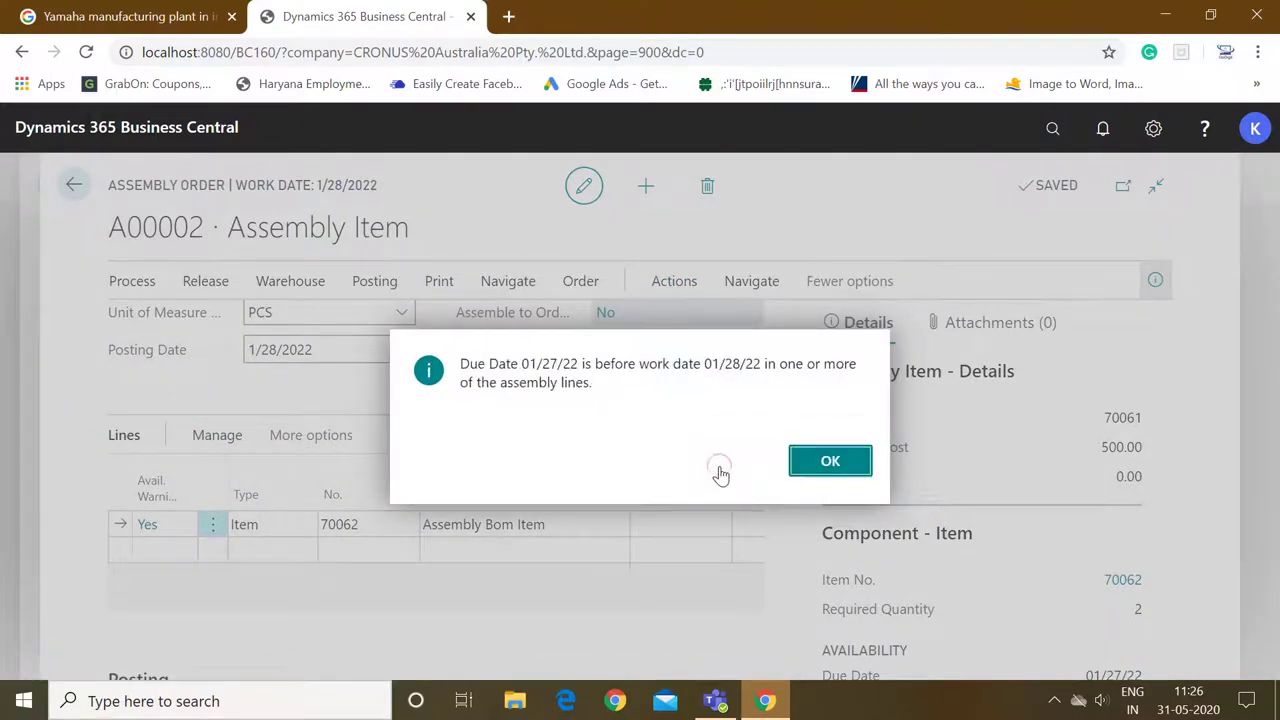
{"action": "left_click", "coordinate": [808, 470]}
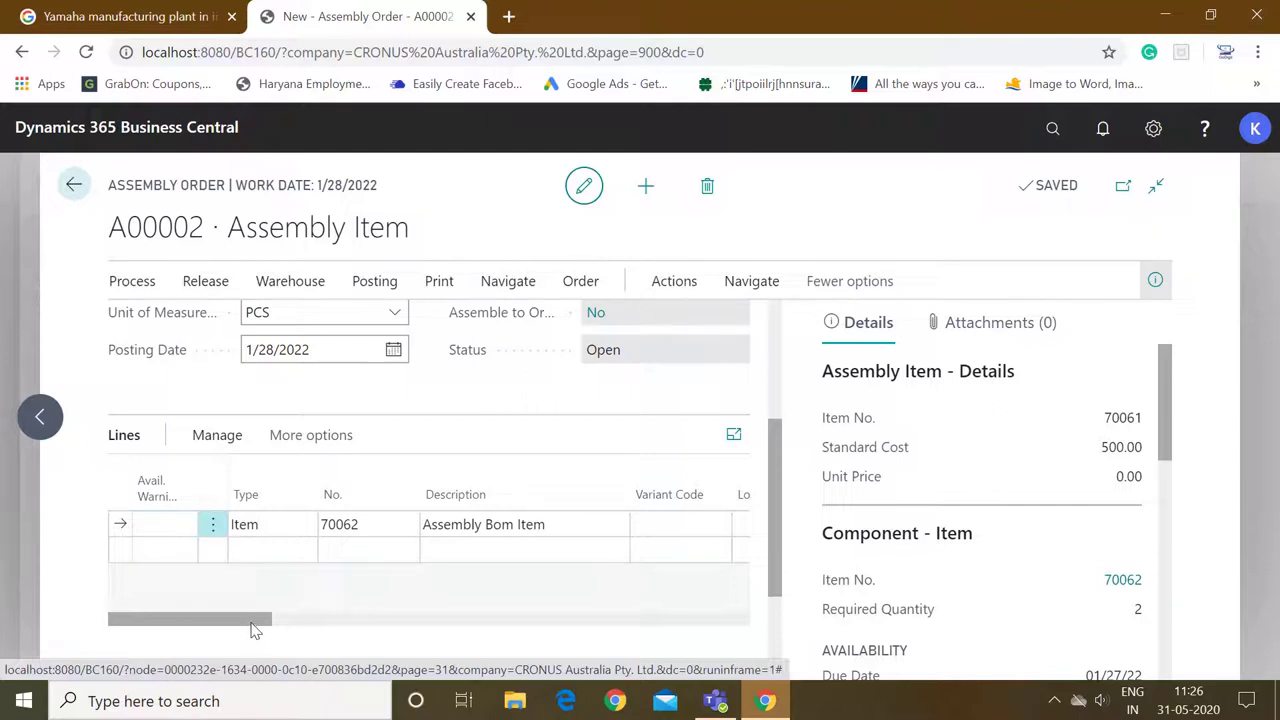
{"action": "mouse_move", "coordinate": [255, 628]}
{"action": "left_mouse_down"}
{"action": "mouse_move", "coordinate": [374, 624]}
{"action": "mouse_move", "coordinate": [253, 625]}
{"action": "left_mouse_up"}
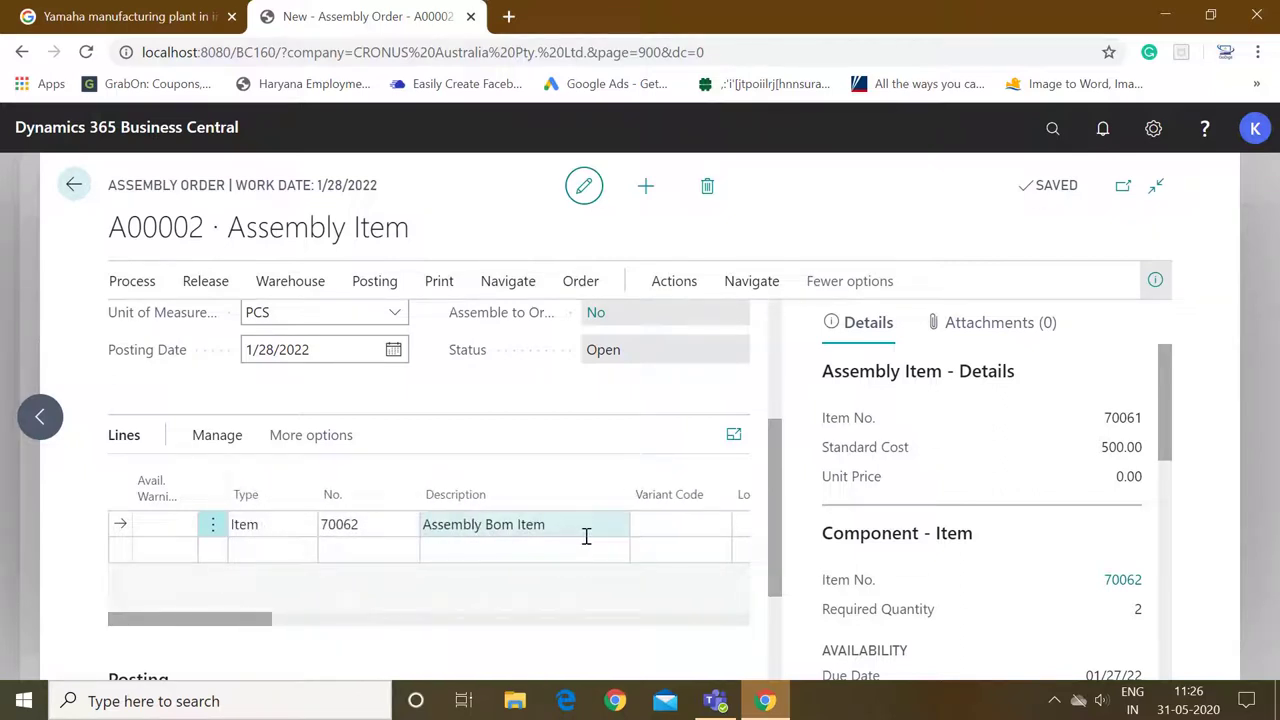
{"action": "left_click_drag", "start_coordinate": [775, 508], "coordinate": [785, 384]}
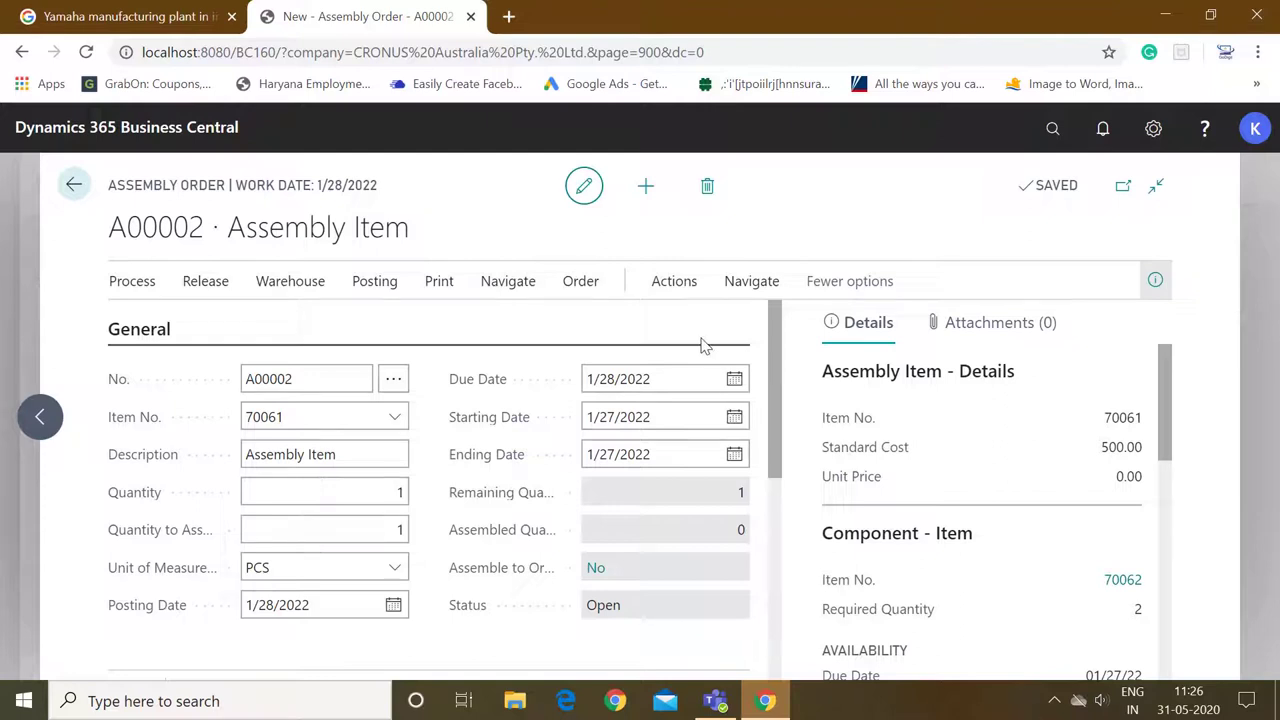
{"action": "left_click", "coordinate": [377, 284]}
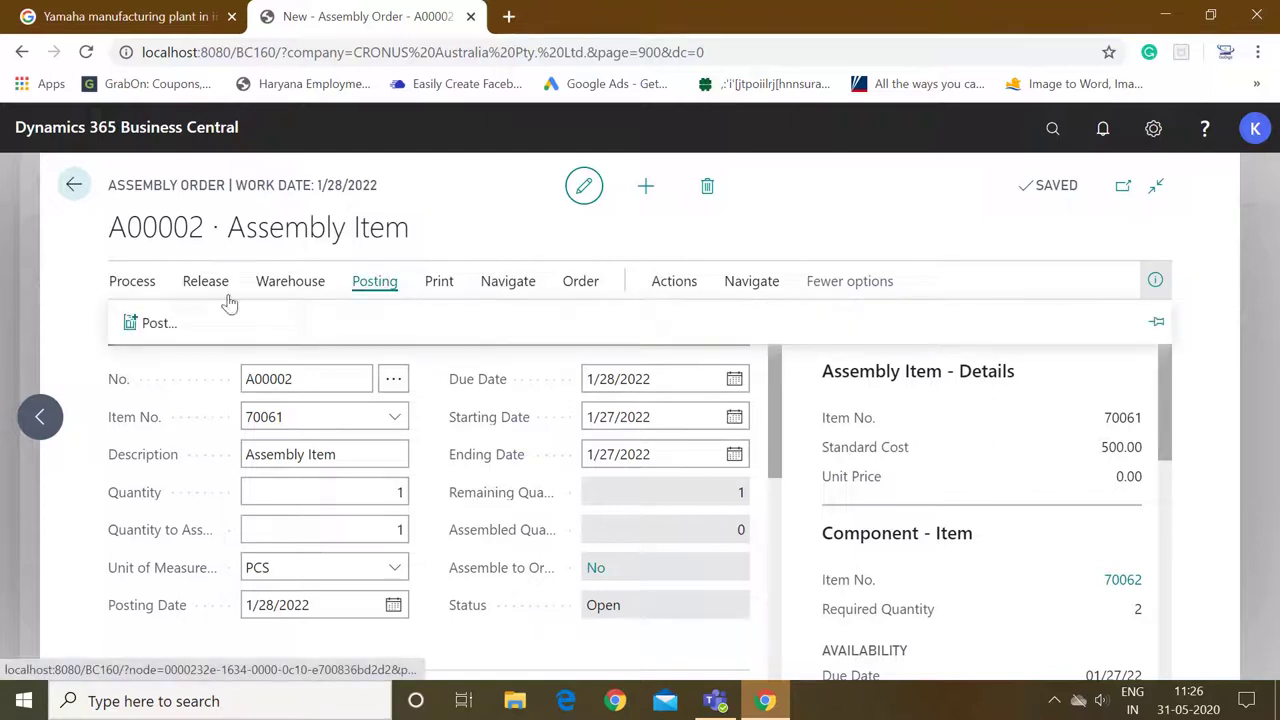
{"action": "left_click", "coordinate": [156, 324]}
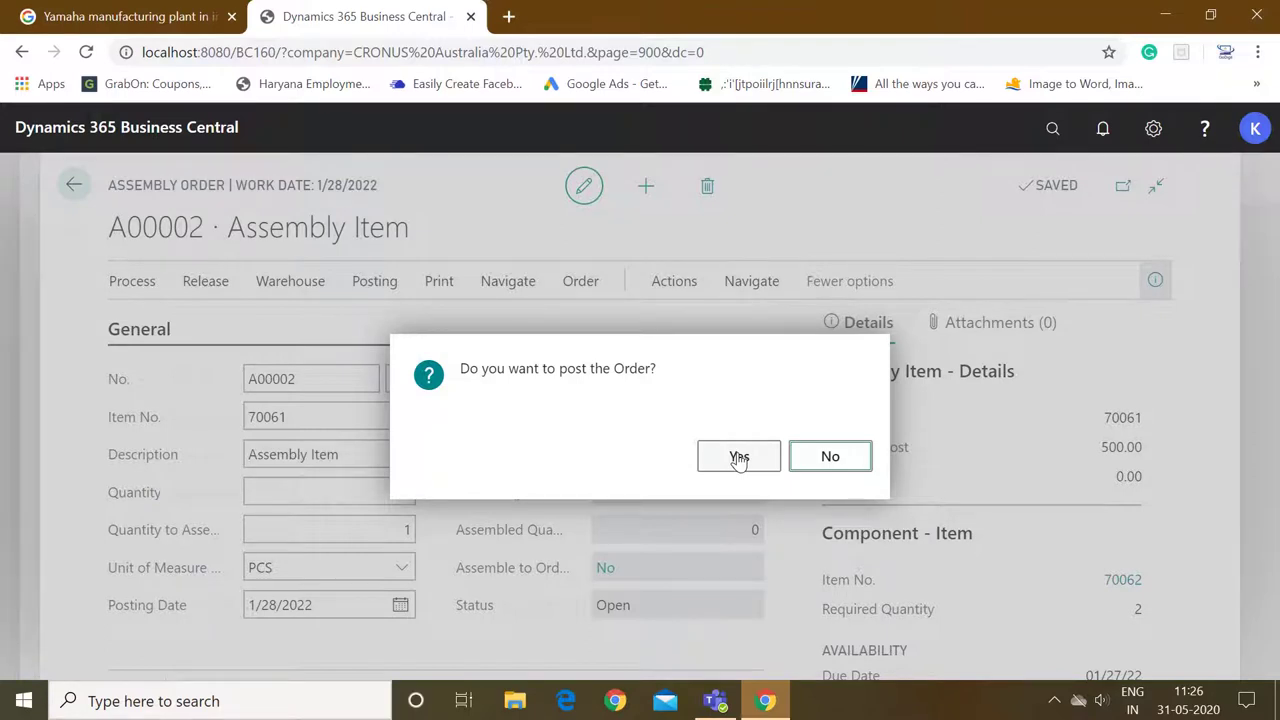
{"action": "left_click", "coordinate": [829, 457]}
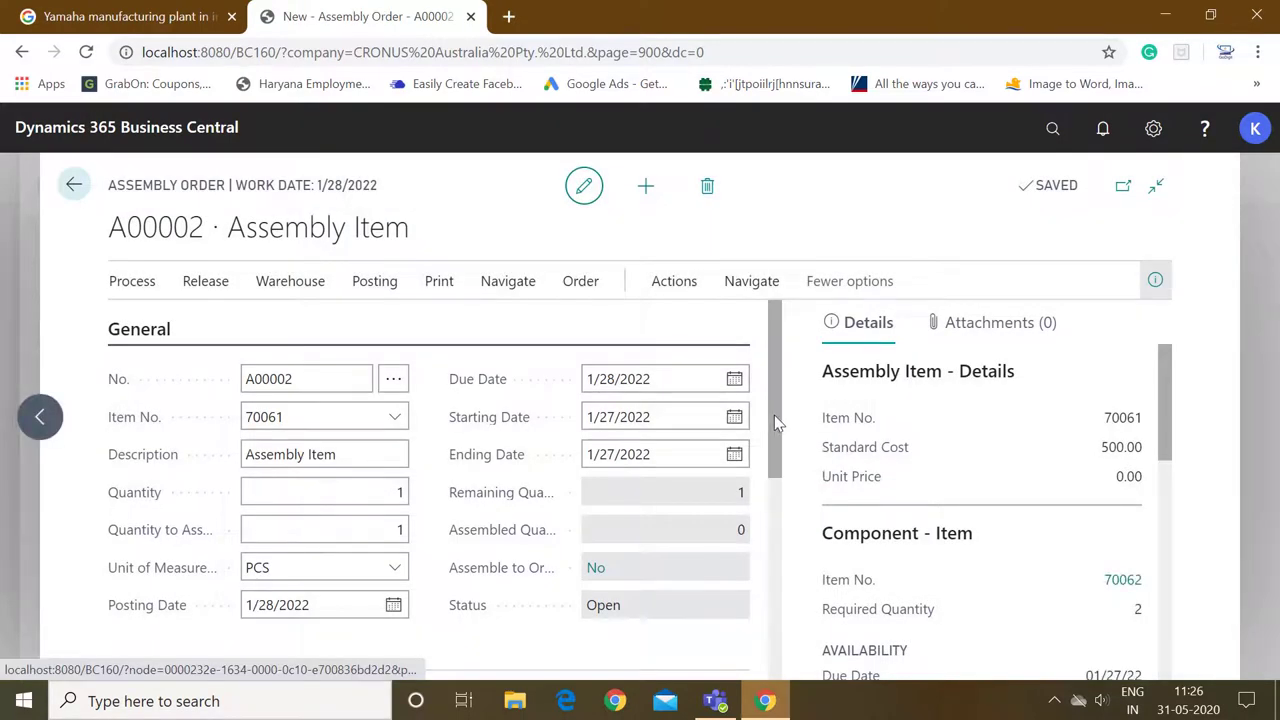
Post assembly order A00002, confirm the posting, and return to the item list.
{"action": "left_click_drag", "start_coordinate": [776, 418], "coordinate": [783, 548]}
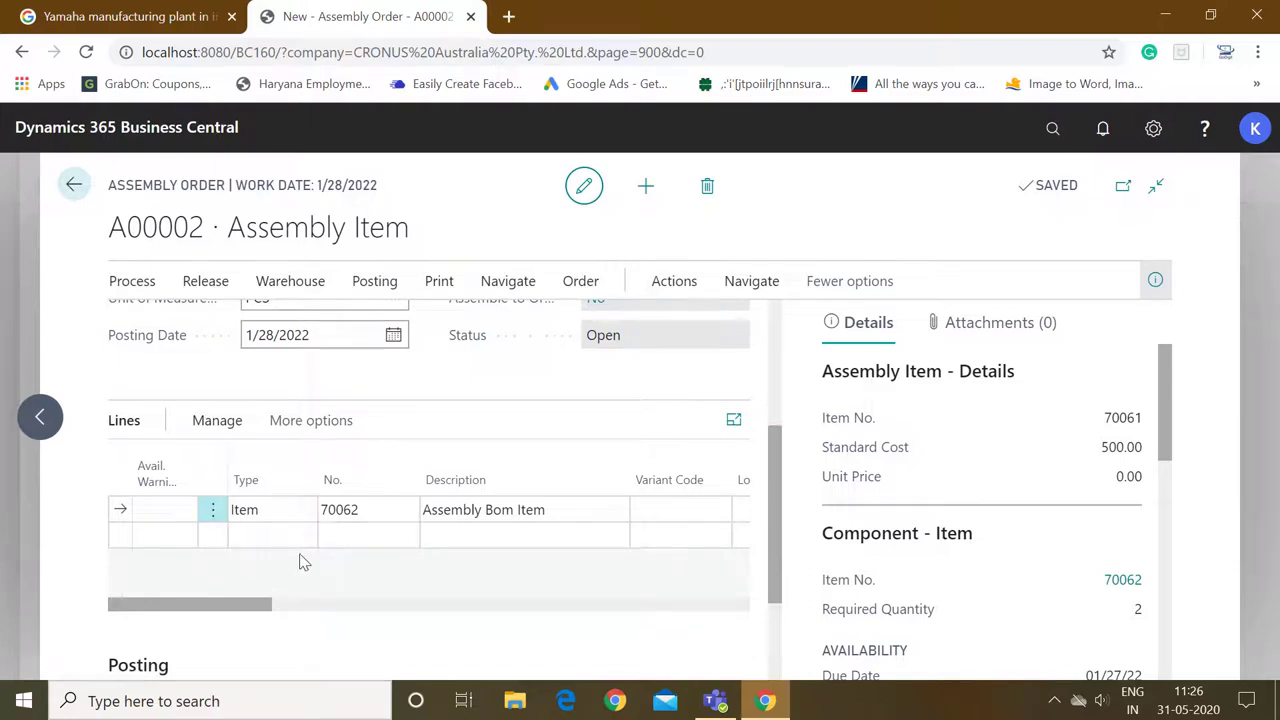
{"action": "left_click", "coordinate": [358, 509]}
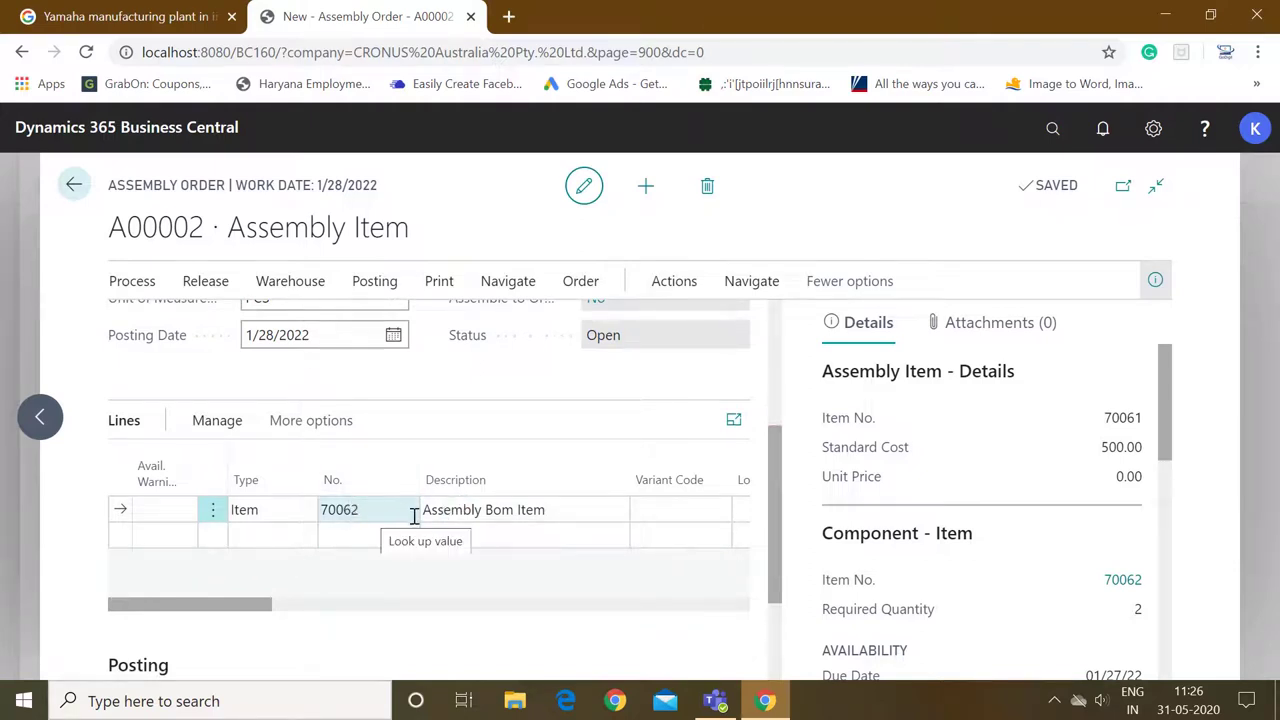
{"action": "left_click_drag", "start_coordinate": [771, 502], "coordinate": [782, 414]}
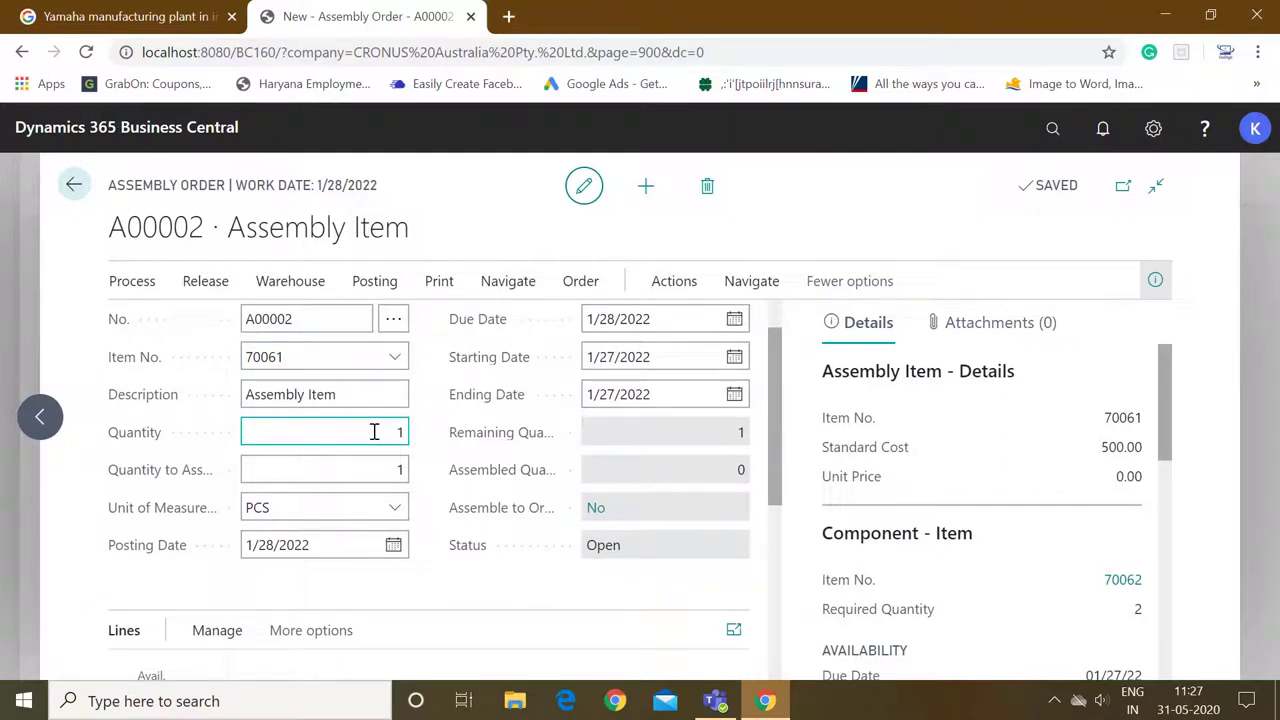
{"action": "scroll", "coordinate": [781, 436], "scroll_direction": "up", "scroll_amount": 1}
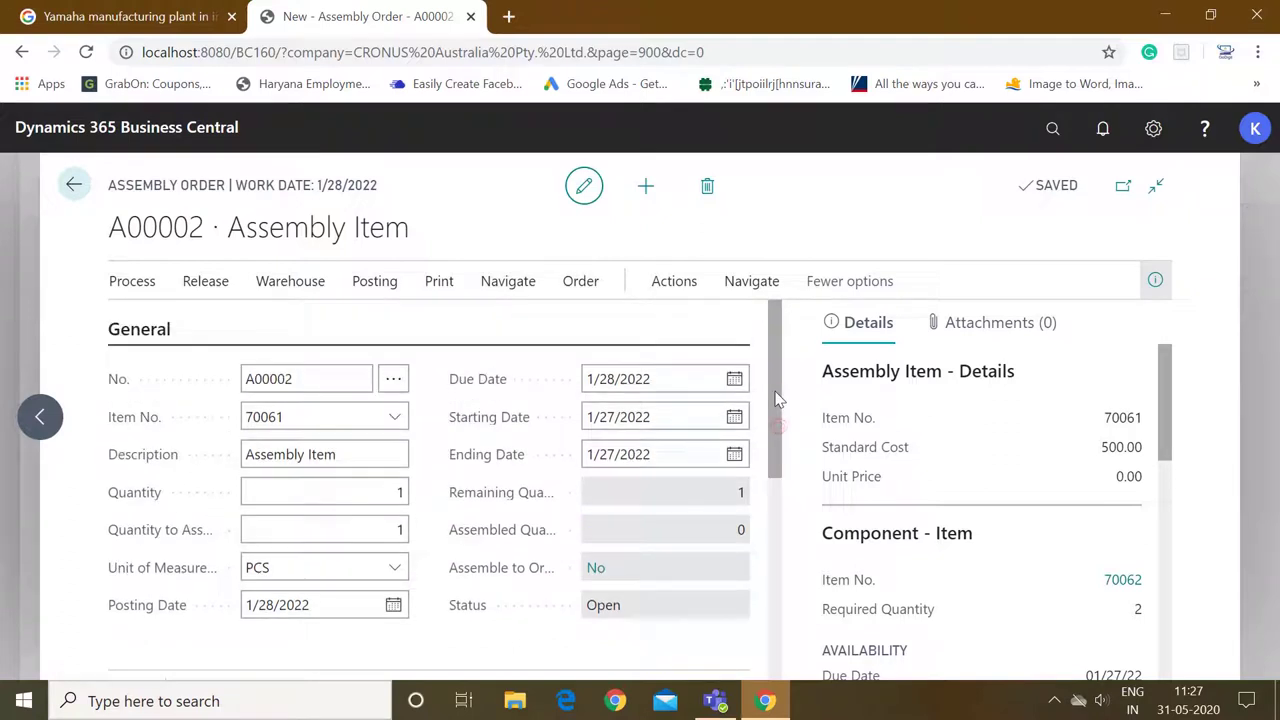
{"action": "left_click", "coordinate": [362, 298]}
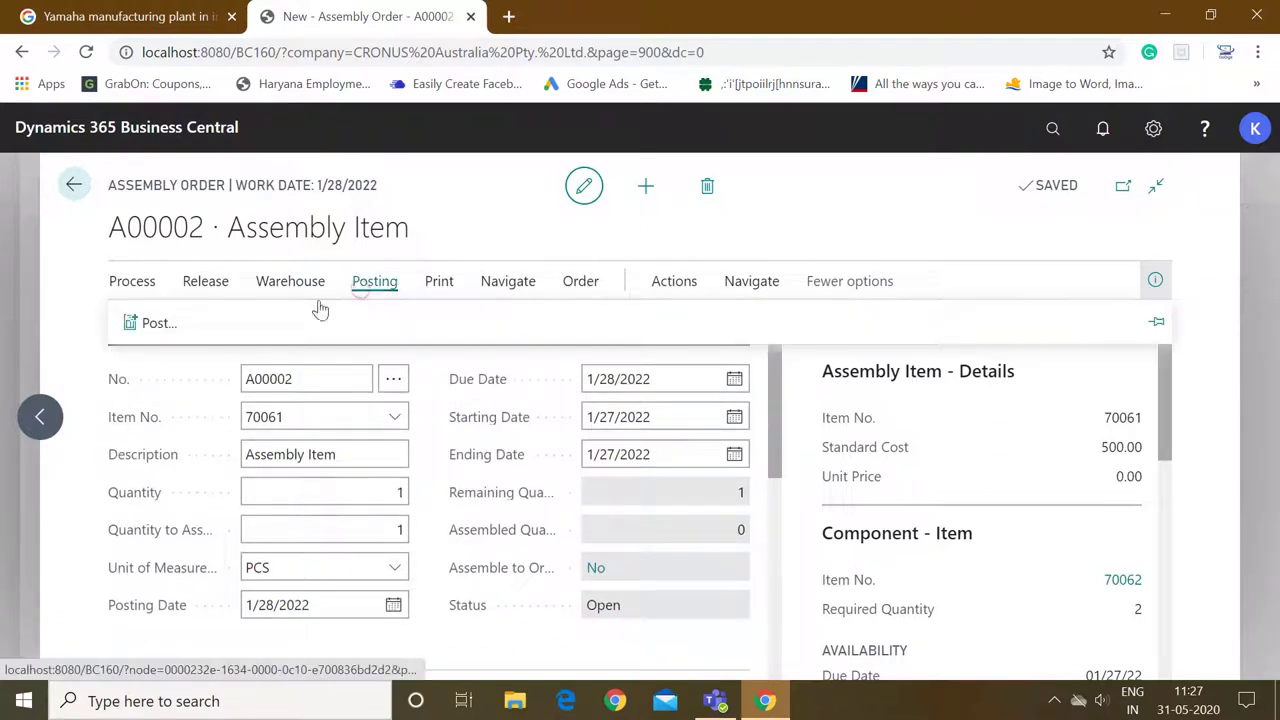
{"action": "left_click", "coordinate": [158, 322]}
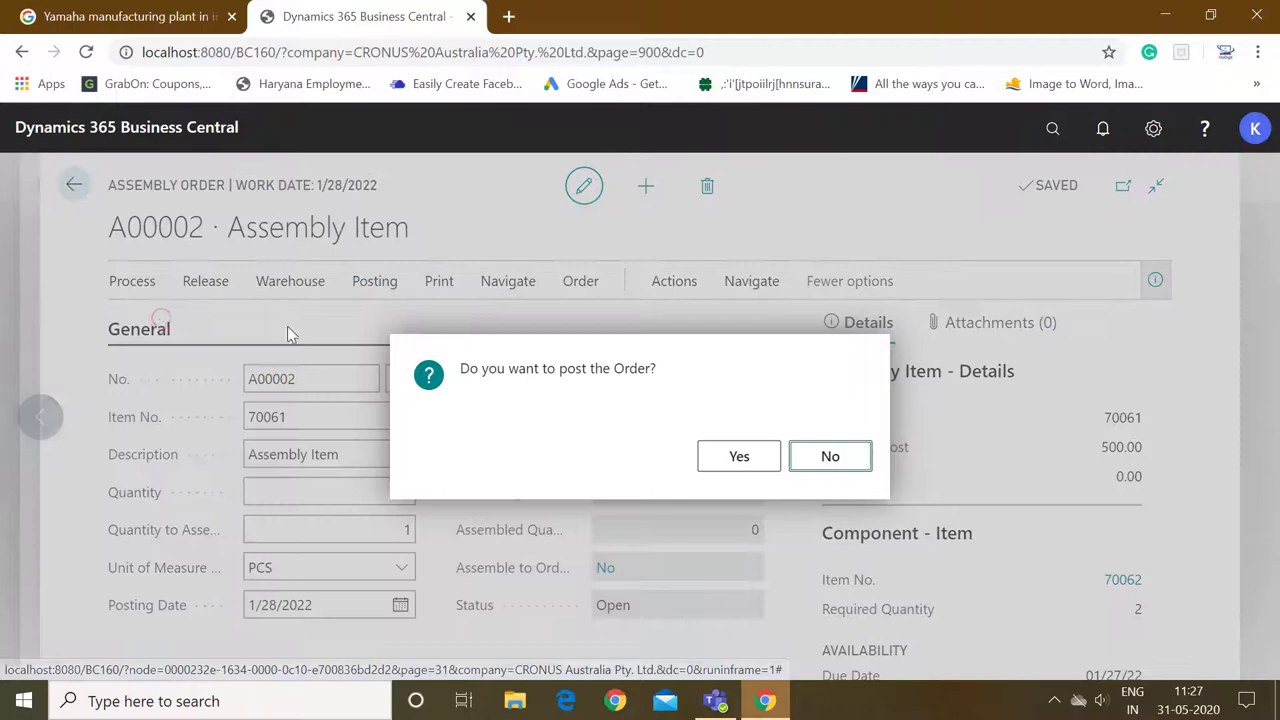
{"action": "left_click", "coordinate": [737, 459]}
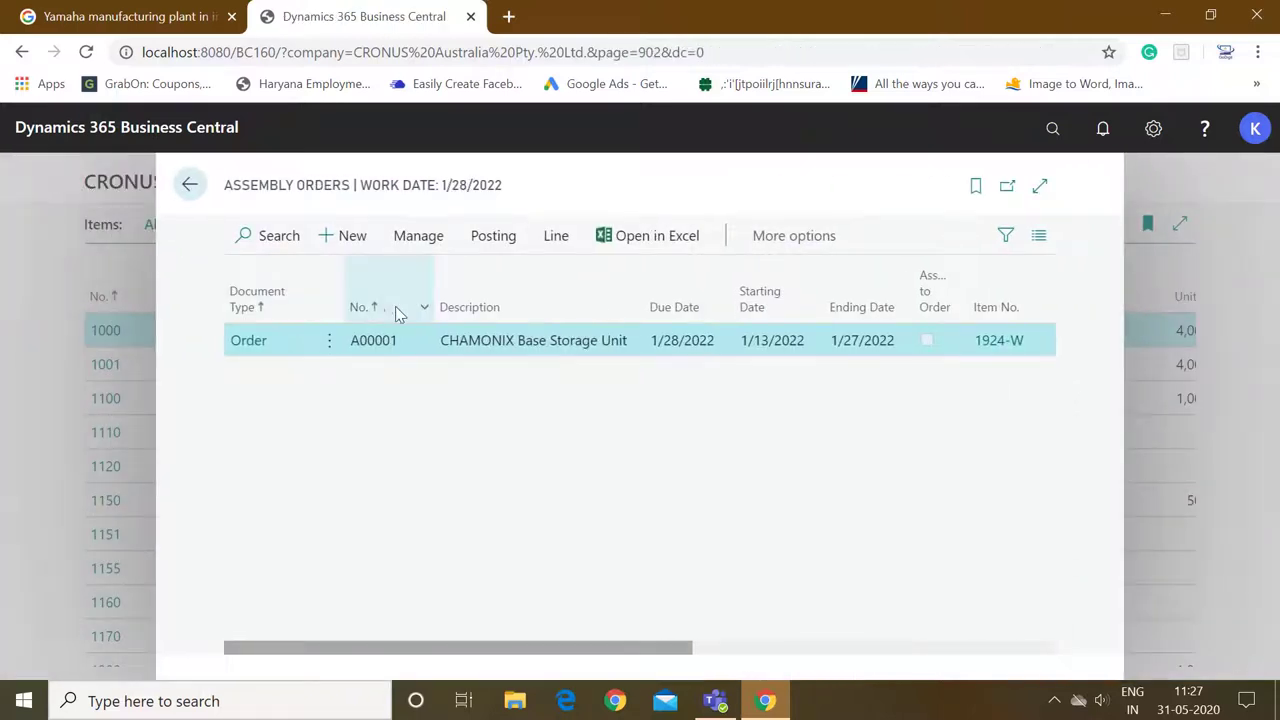
{"action": "left_click", "coordinate": [191, 185]}
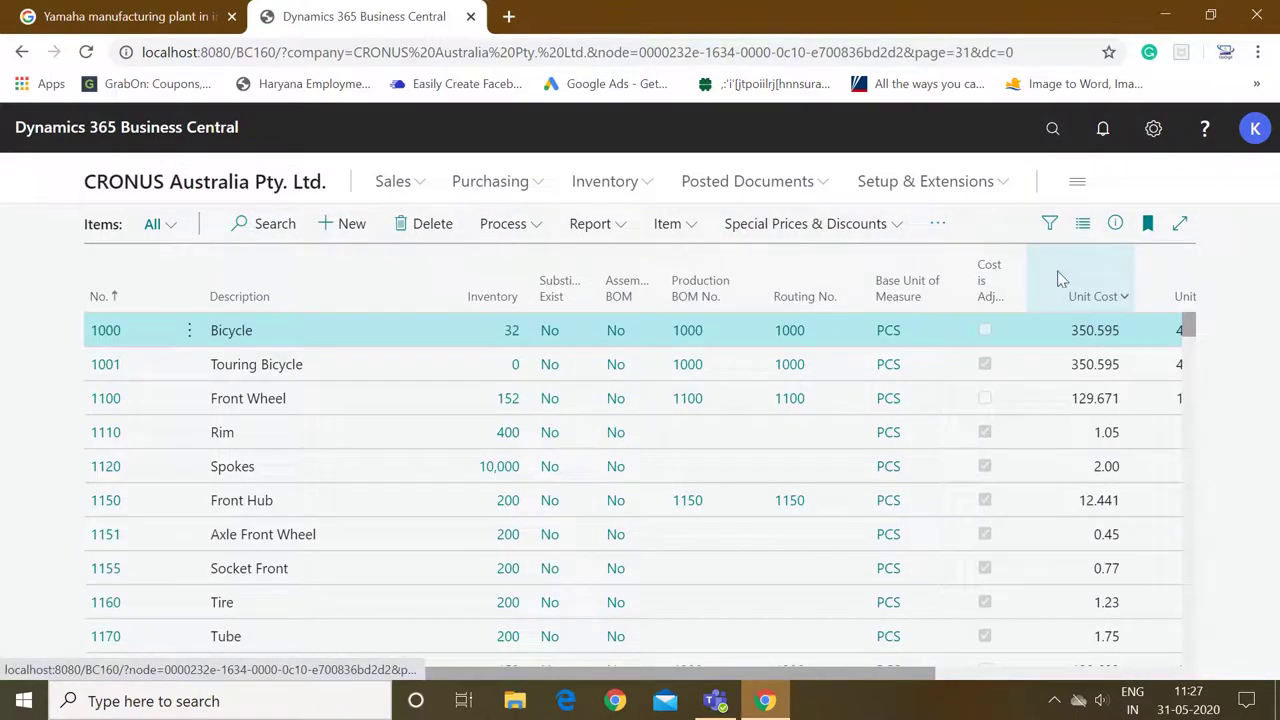
Filter the item list by No. to show only items 70061 and 70062, using the expression 70061|70062.
{"action": "left_click", "coordinate": [1046, 224]}
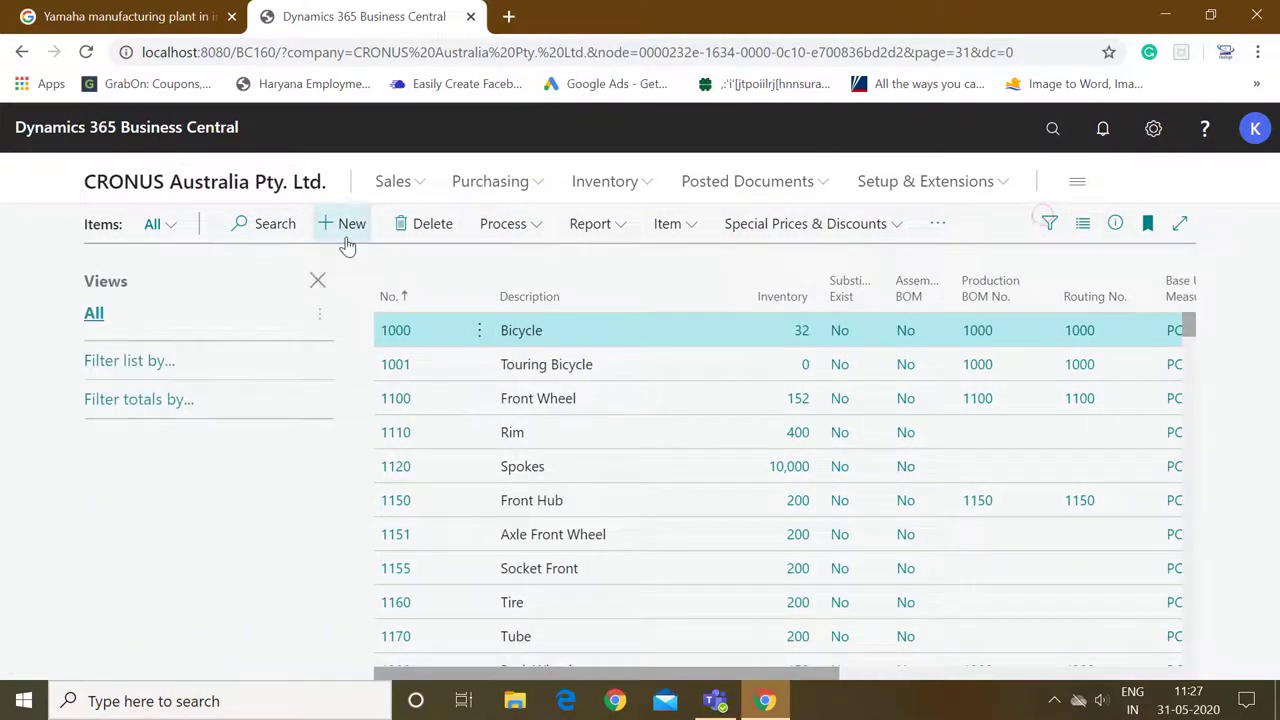
{"action": "left_click", "coordinate": [125, 405]}
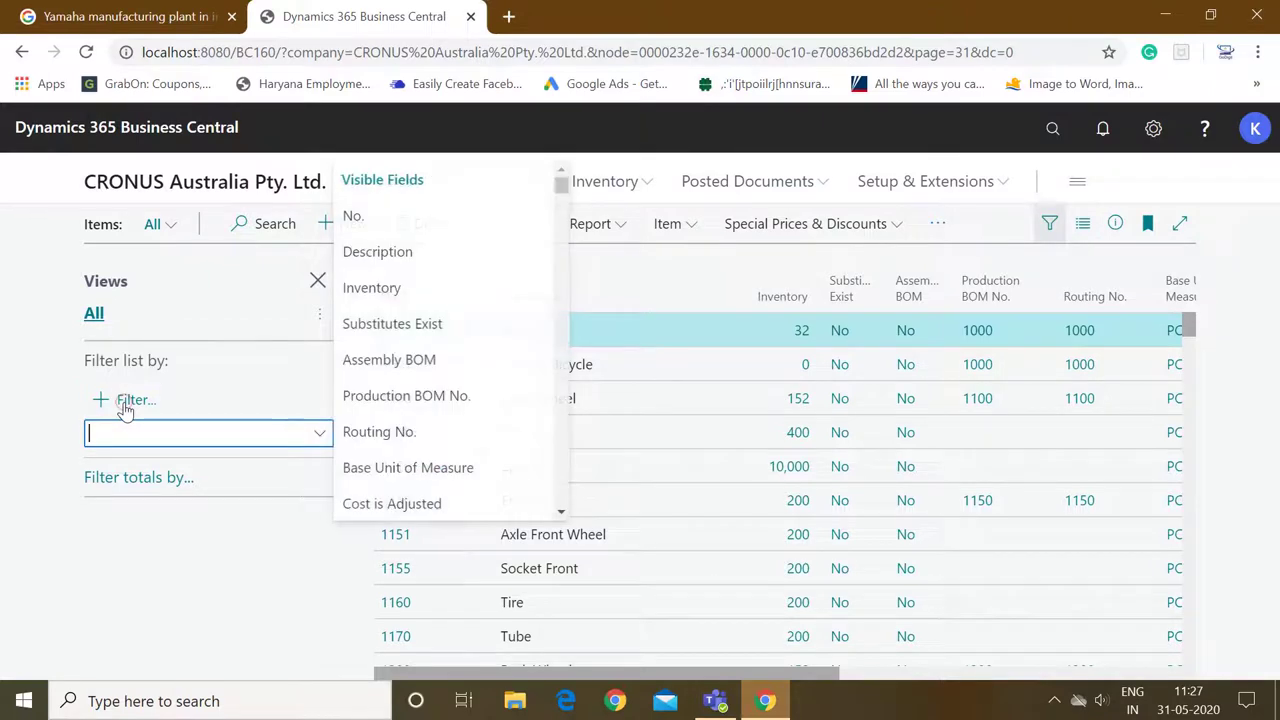
{"action": "left_click", "coordinate": [358, 217]}
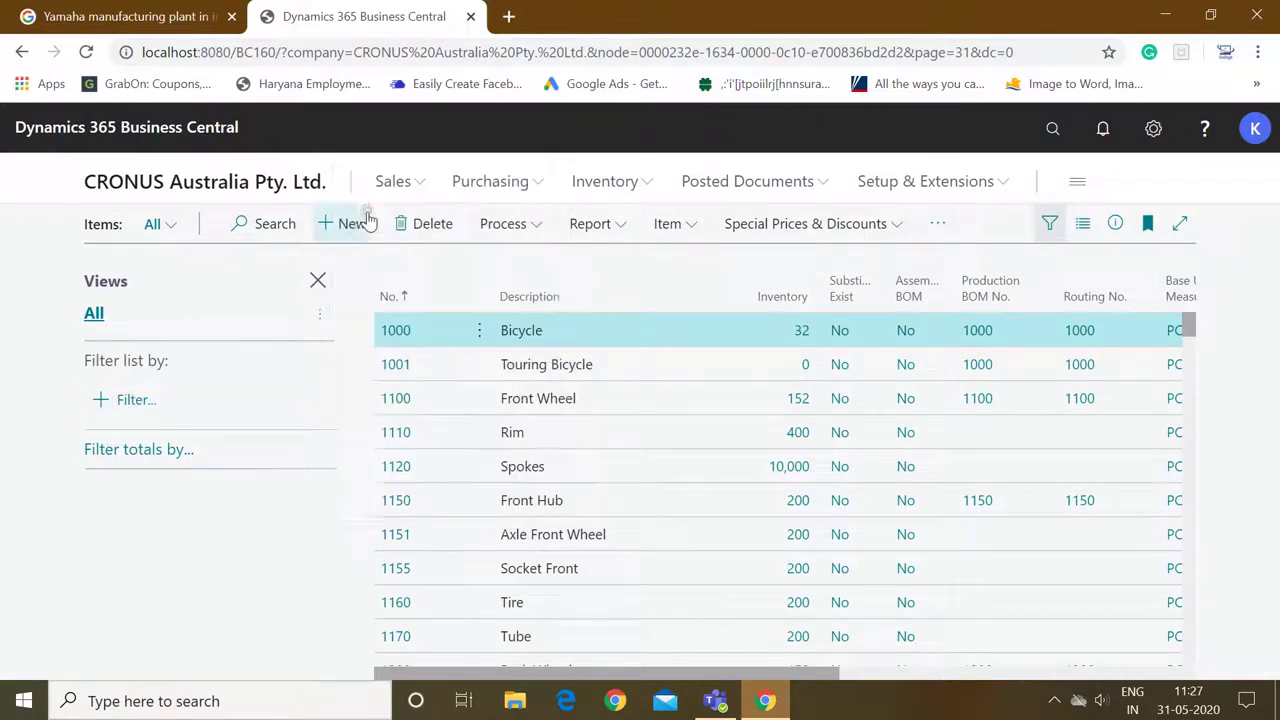
{"action": "left_click", "coordinate": [178, 412]}
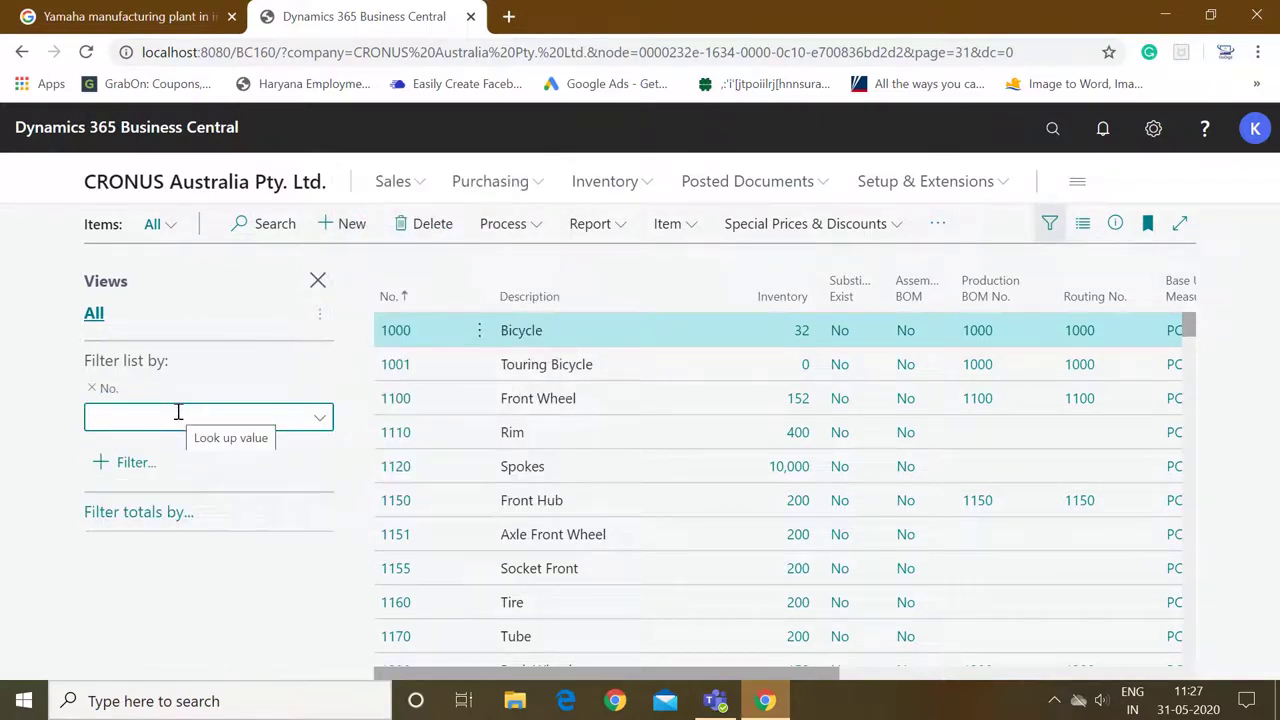
{"action": "type", "text": "70061|7"}
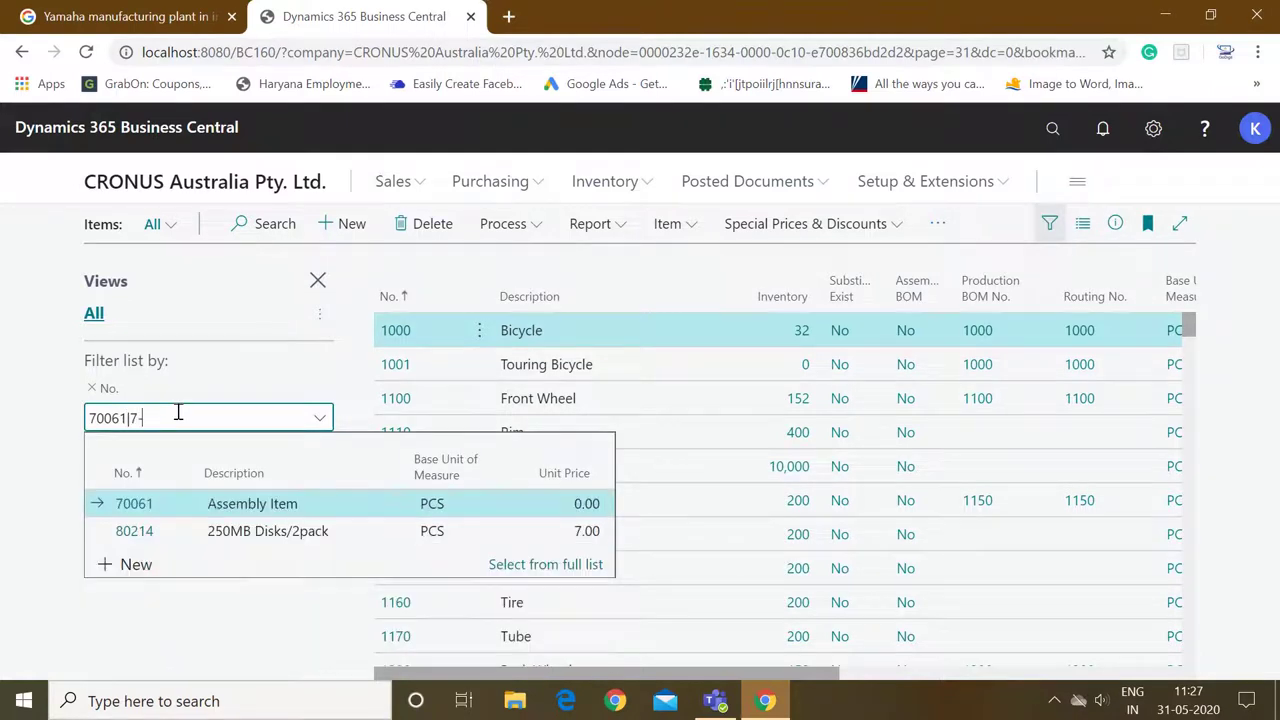
{"action": "type", "text": "0062"}
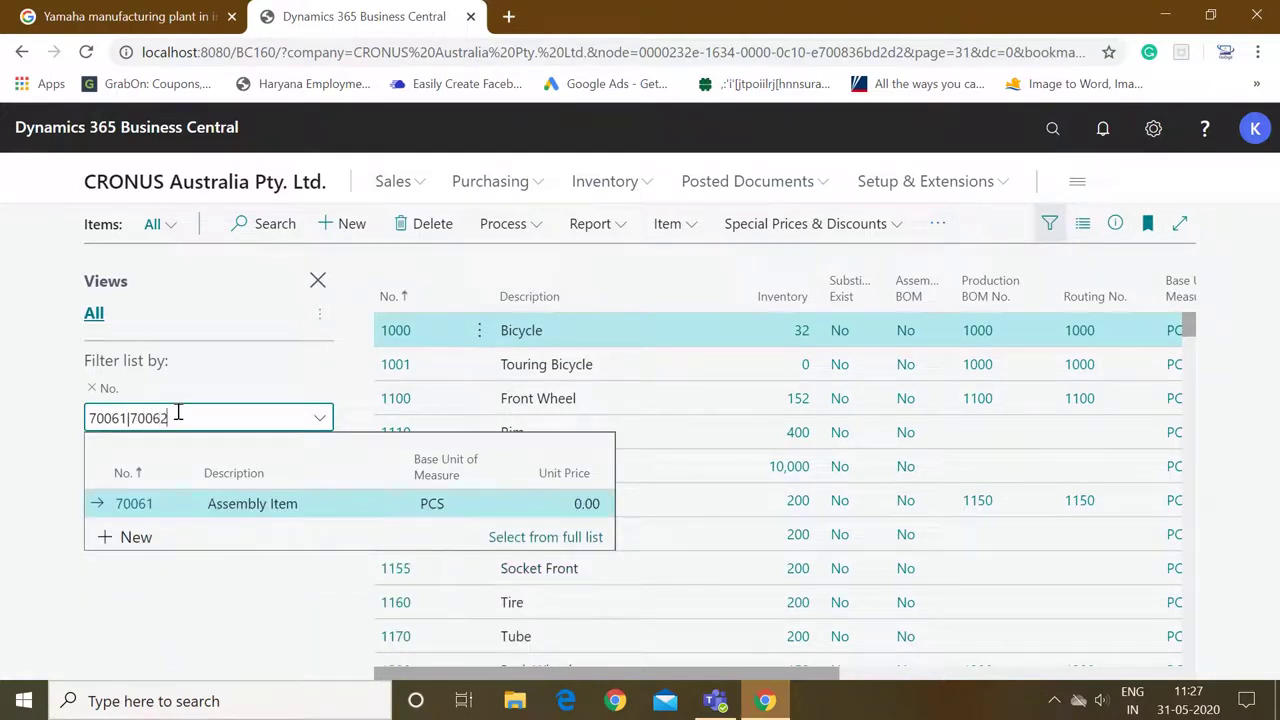
{"action": "key", "text": "Tab"}
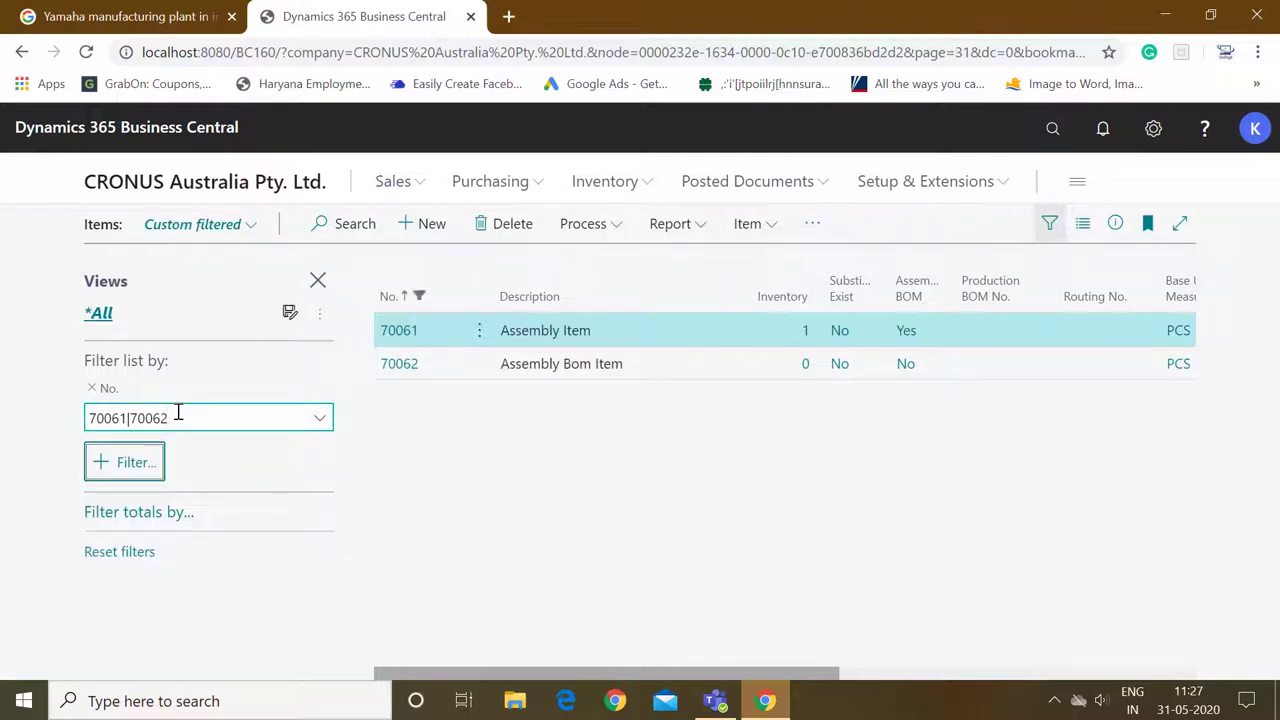
Open the item ledger entries of component item 70062, check the entry types and quantities, and return to the item list.
{"action": "left_click", "coordinate": [399, 365]}
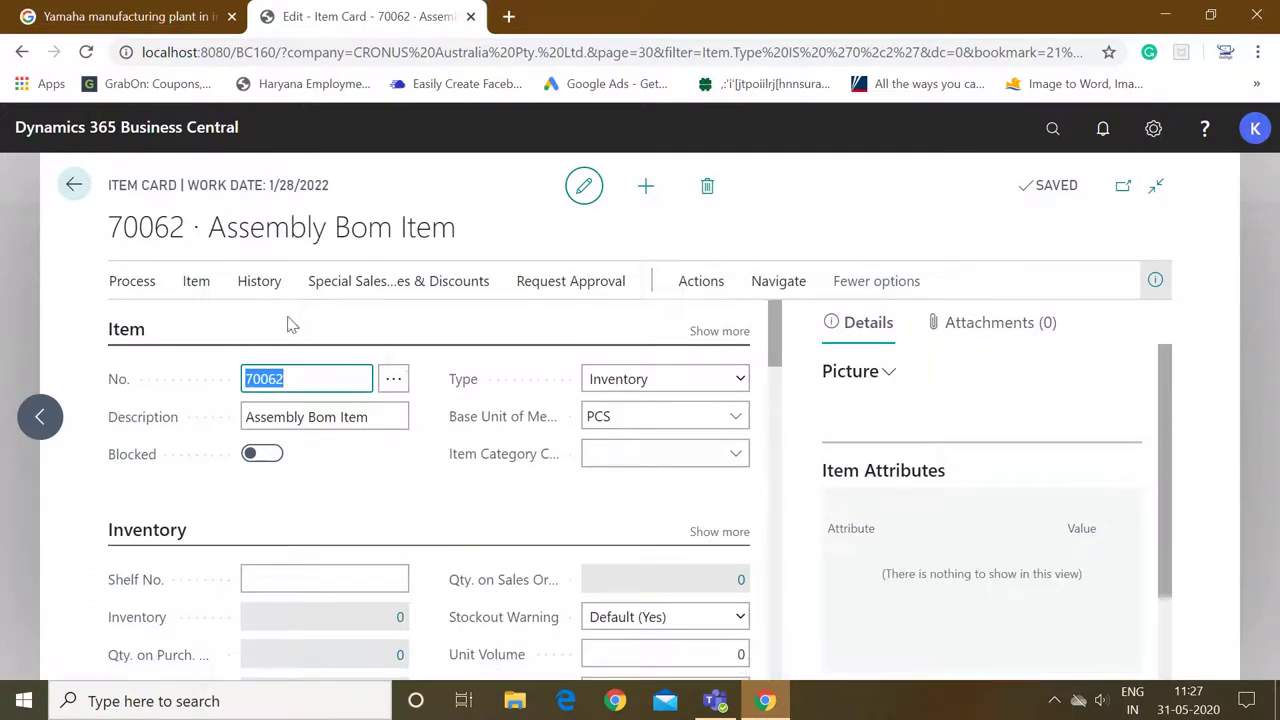
{"action": "left_click", "coordinate": [199, 284]}
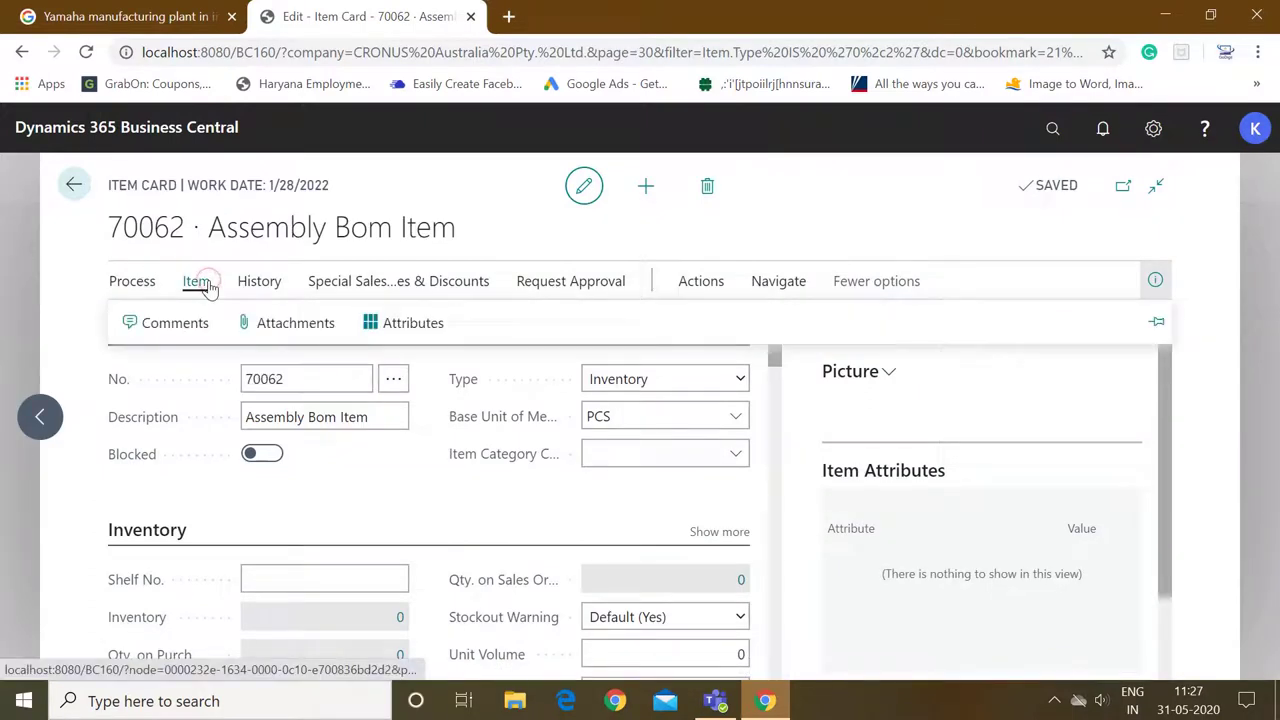
{"action": "left_click", "coordinate": [129, 284]}
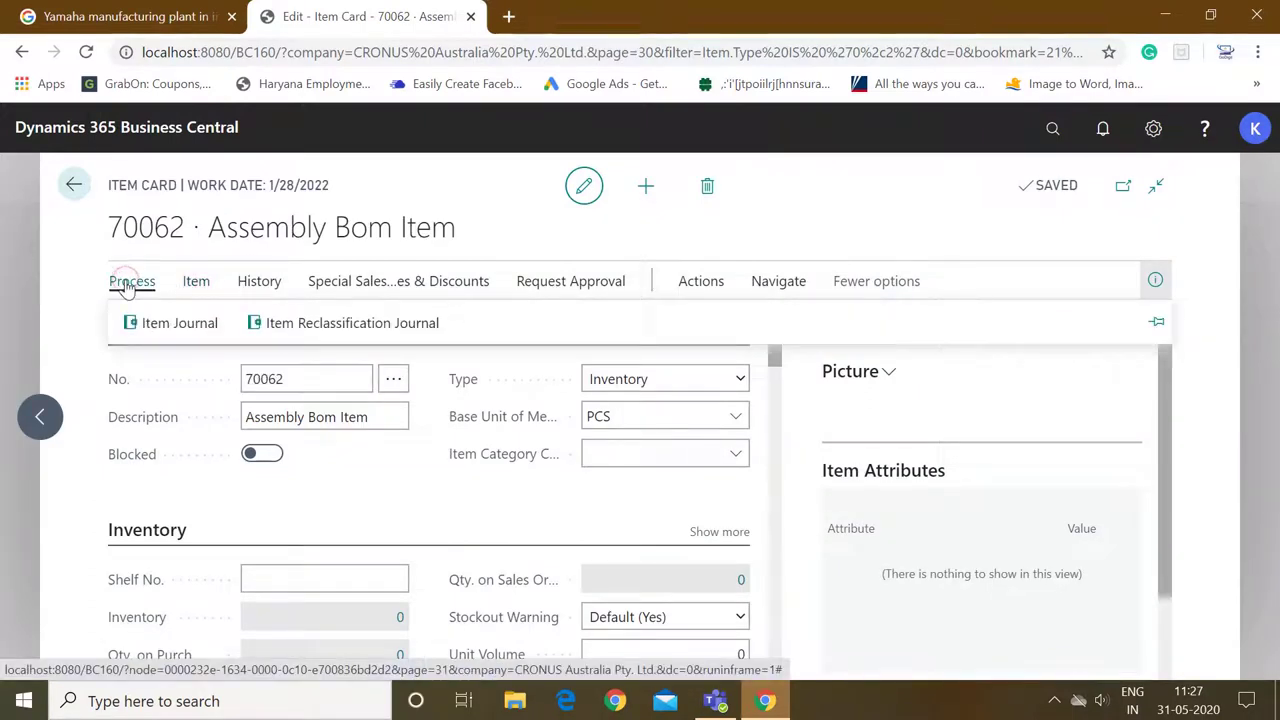
{"action": "left_click", "coordinate": [776, 283]}
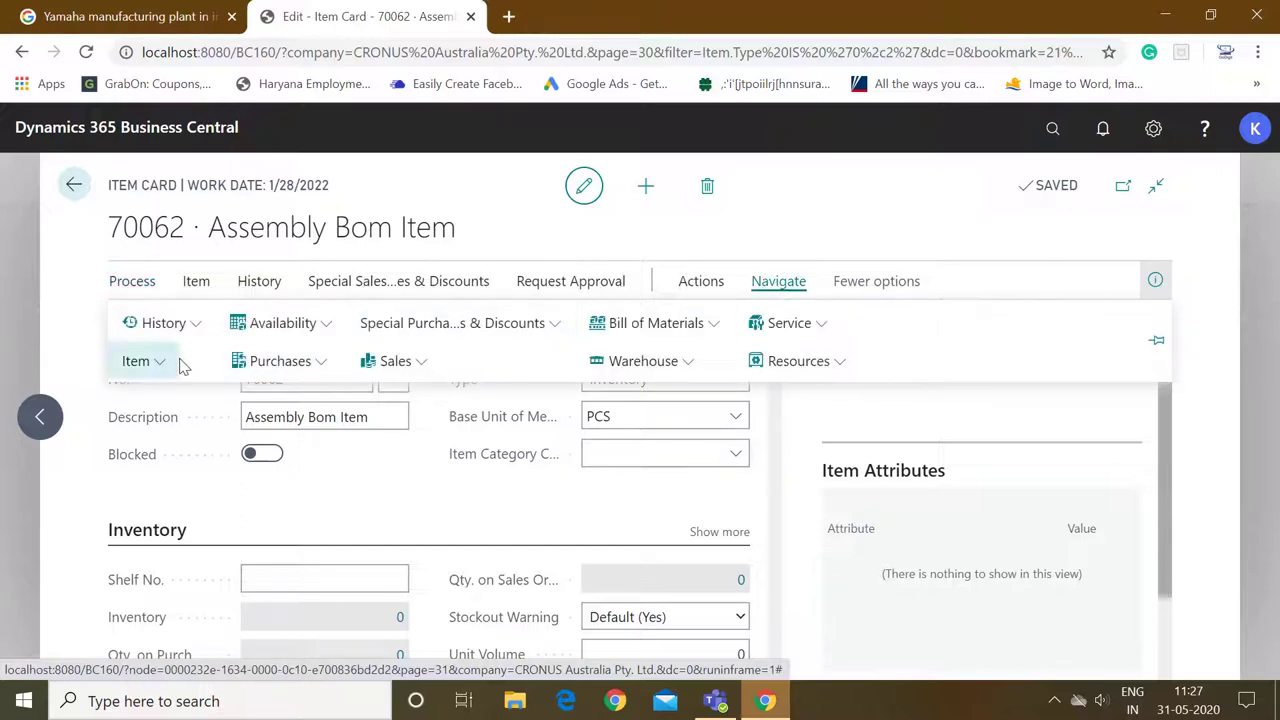
{"action": "left_click", "coordinate": [193, 334]}
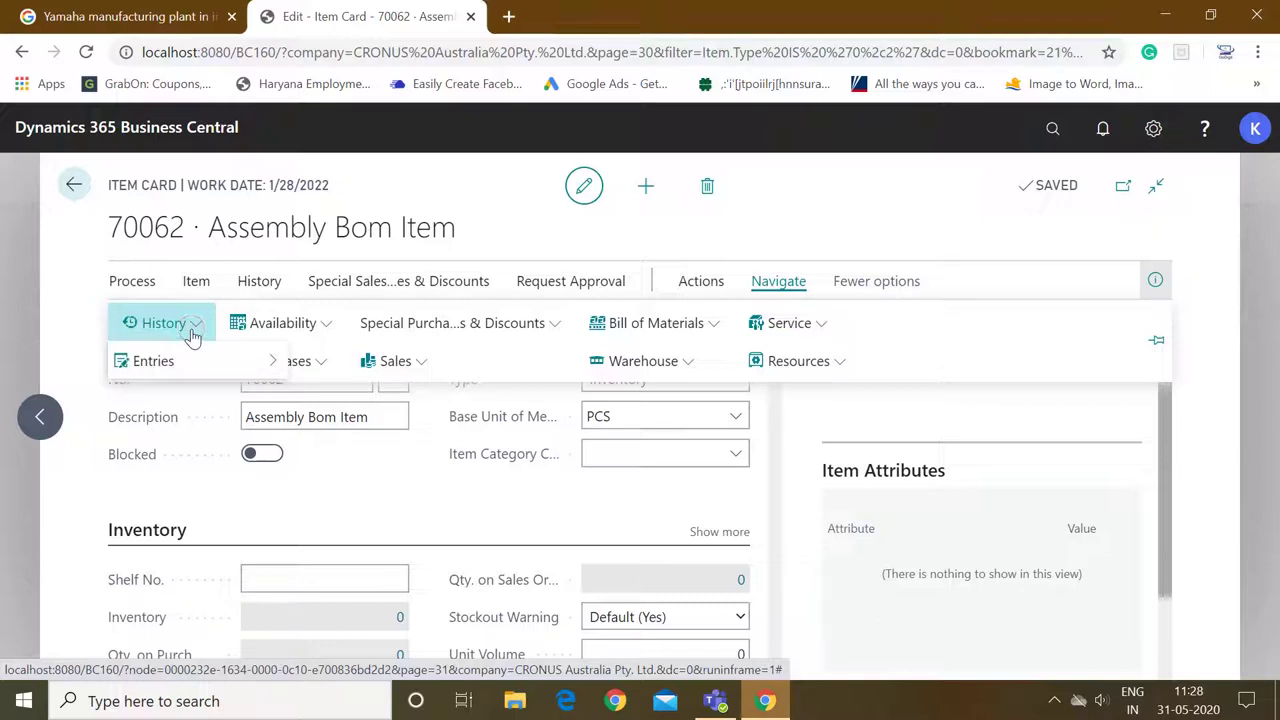
{"action": "mouse_move", "coordinate": [184, 374]}
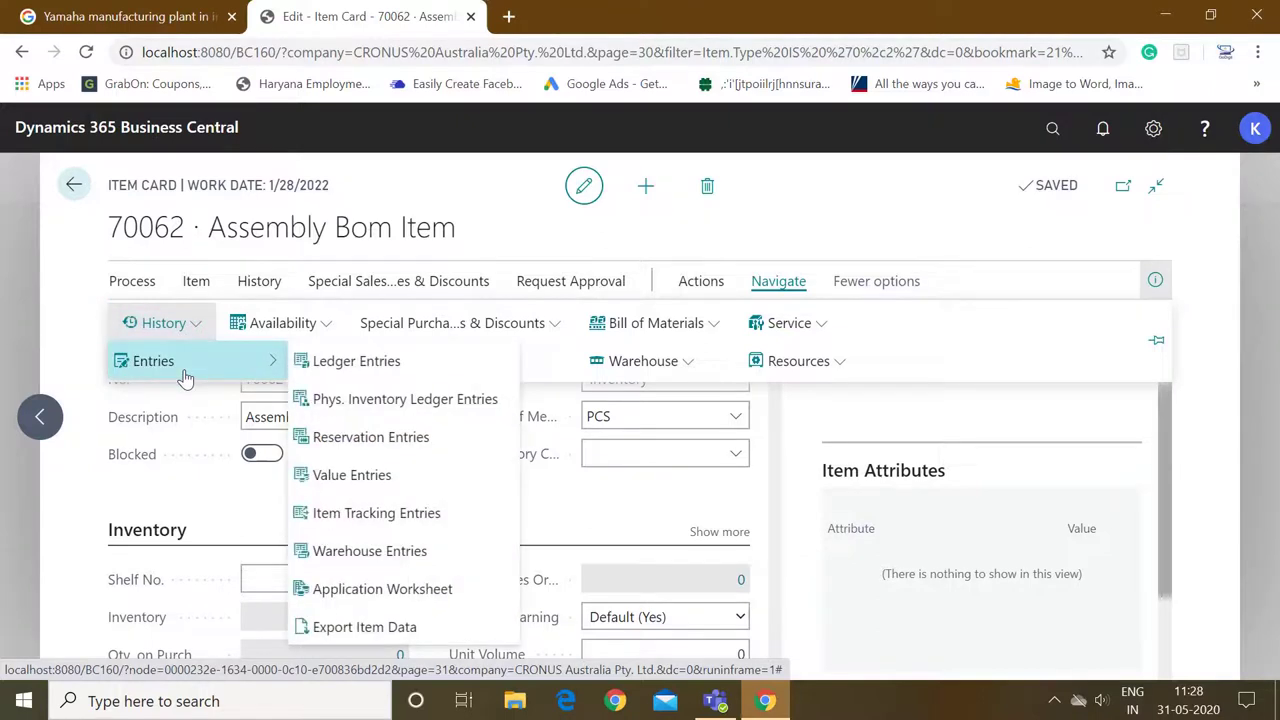
{"action": "left_click", "coordinate": [356, 362]}
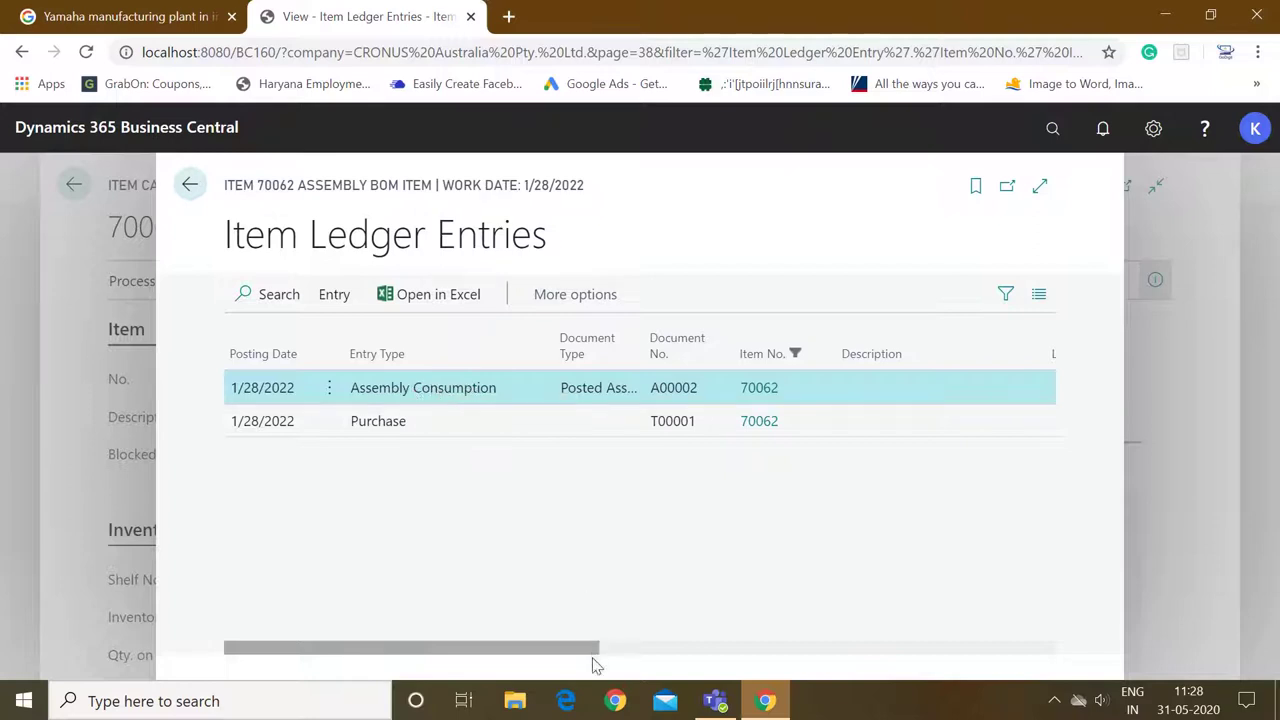
{"action": "left_click_drag", "start_coordinate": [580, 648], "coordinate": [777, 658]}
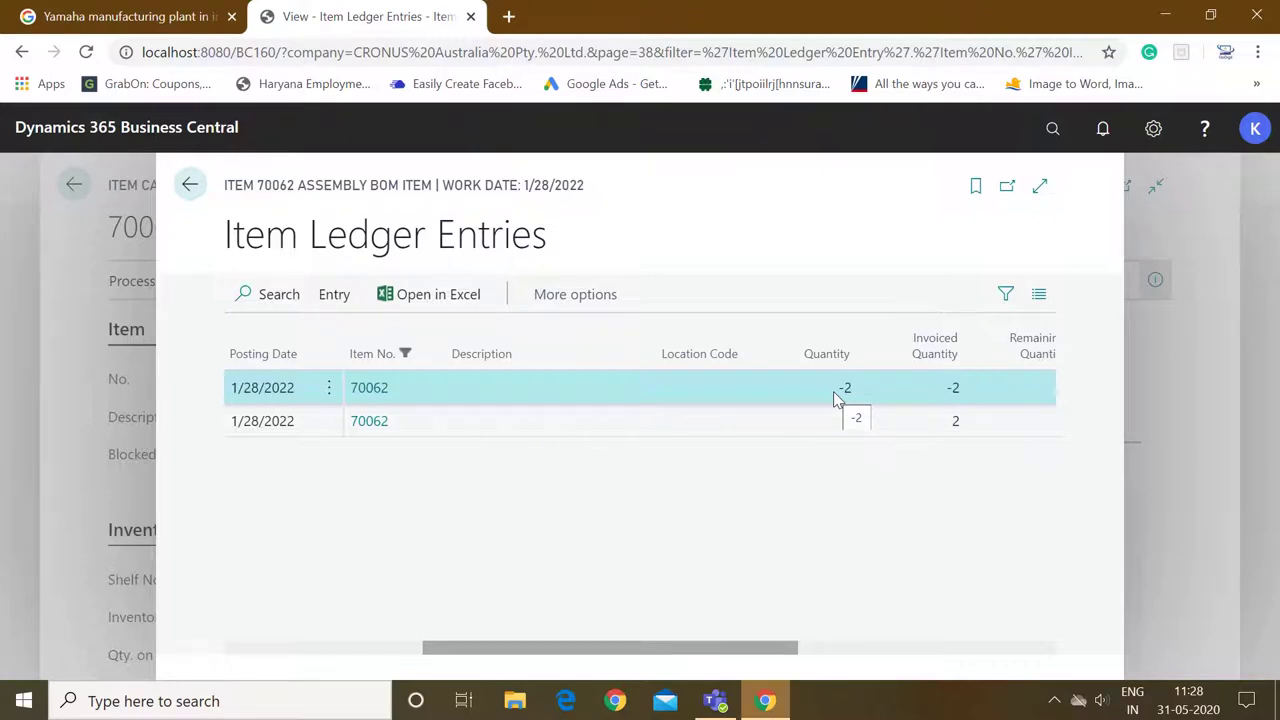
{"action": "left_click", "coordinate": [190, 188]}
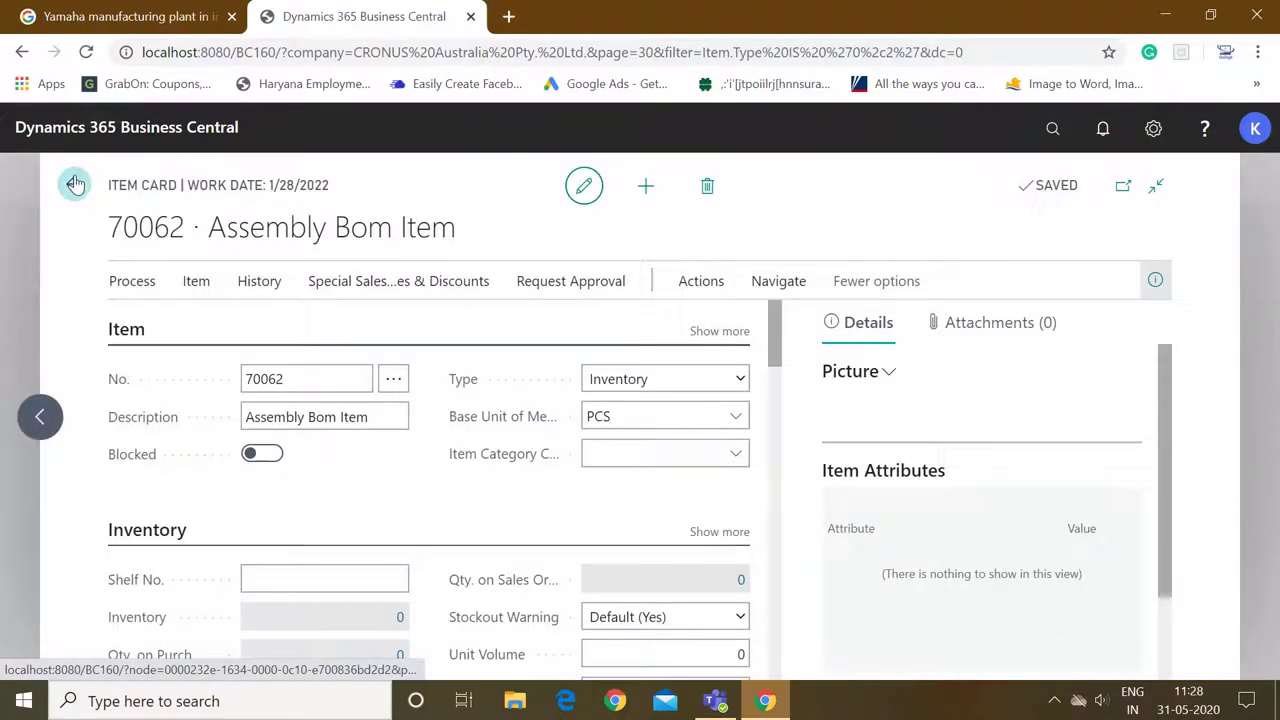
{"action": "left_click", "coordinate": [75, 185]}
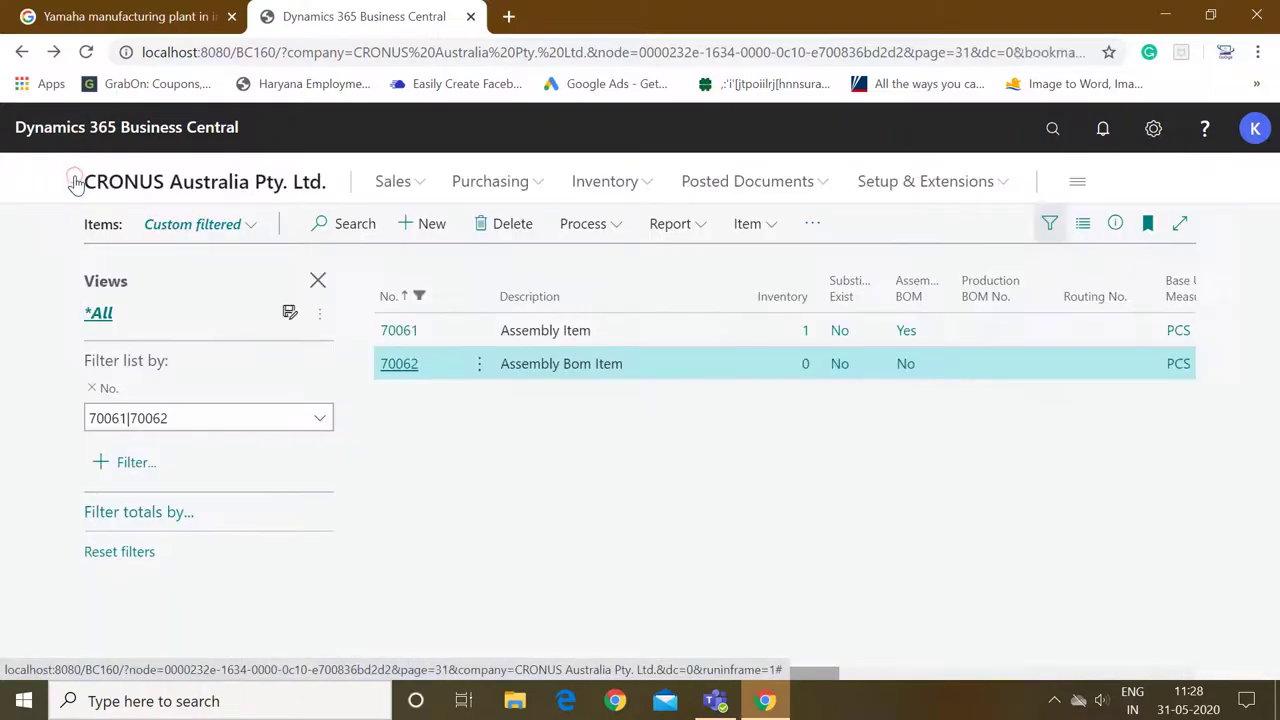
Review the entry type and quantity in the item ledger entries of assembly item 70061, and go back to its card.
{"action": "left_click", "coordinate": [398, 333]}
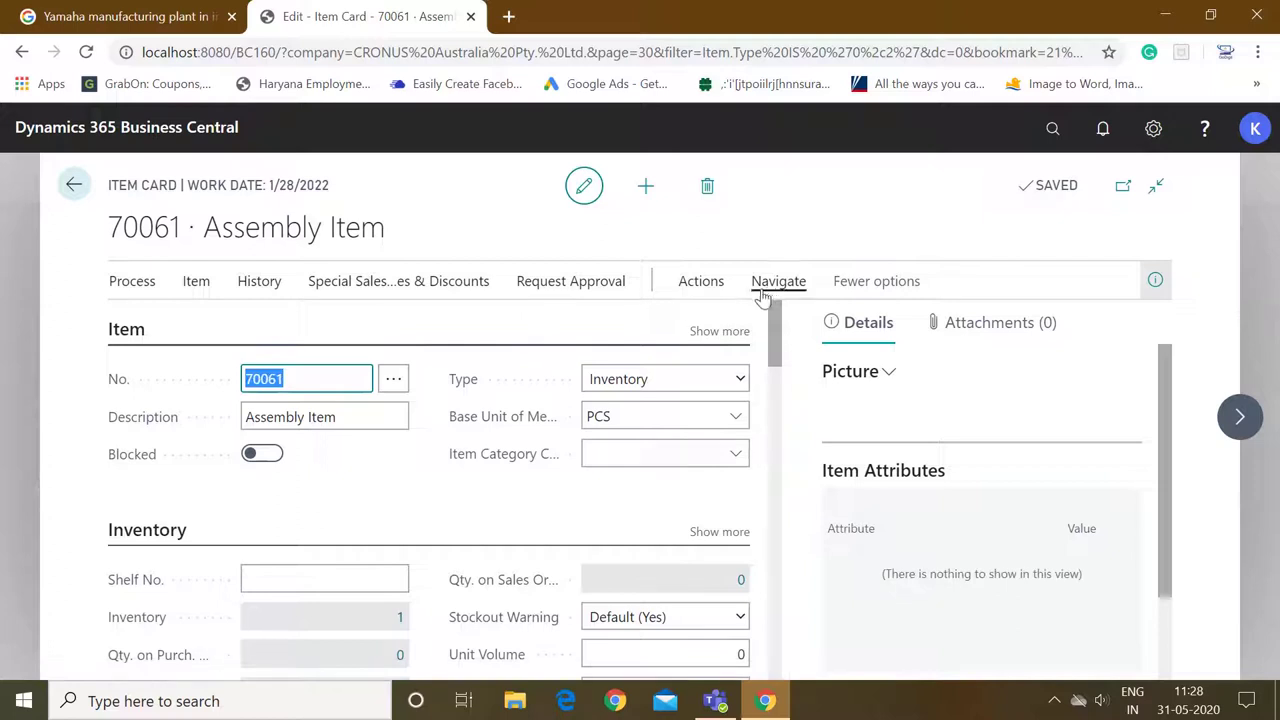
{"action": "left_click", "coordinate": [767, 292]}
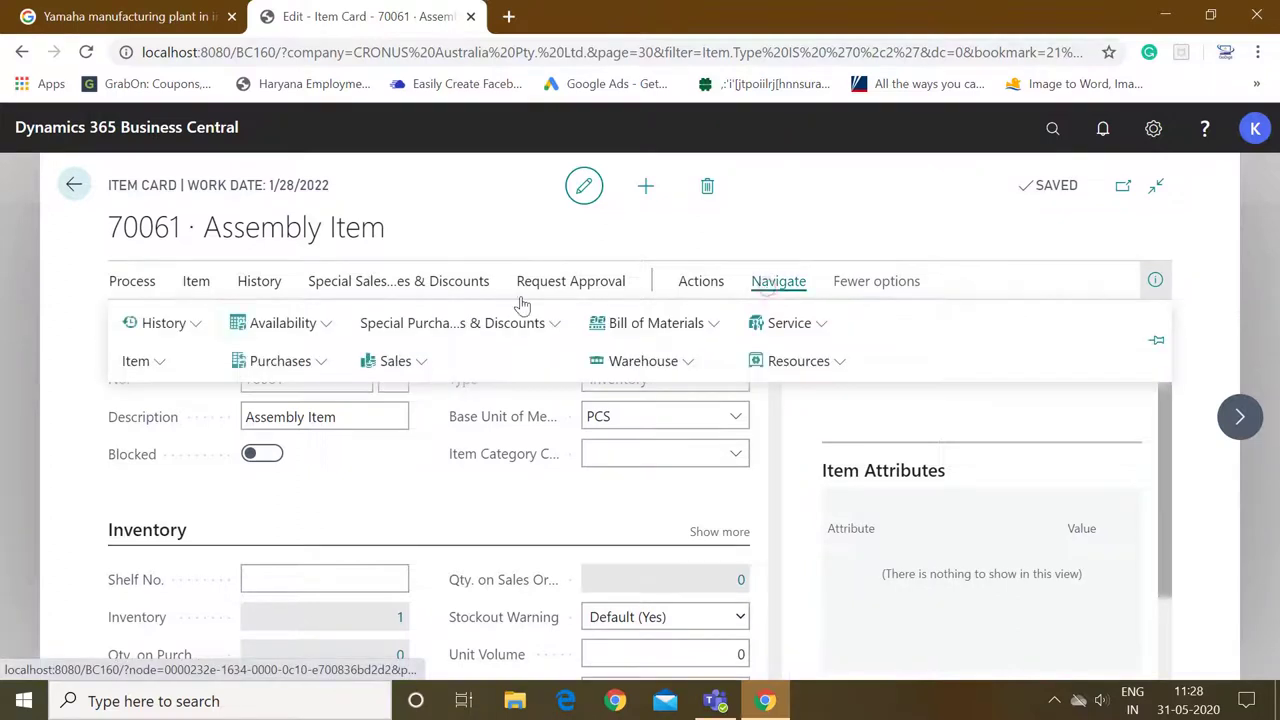
{"action": "left_click", "coordinate": [196, 326]}
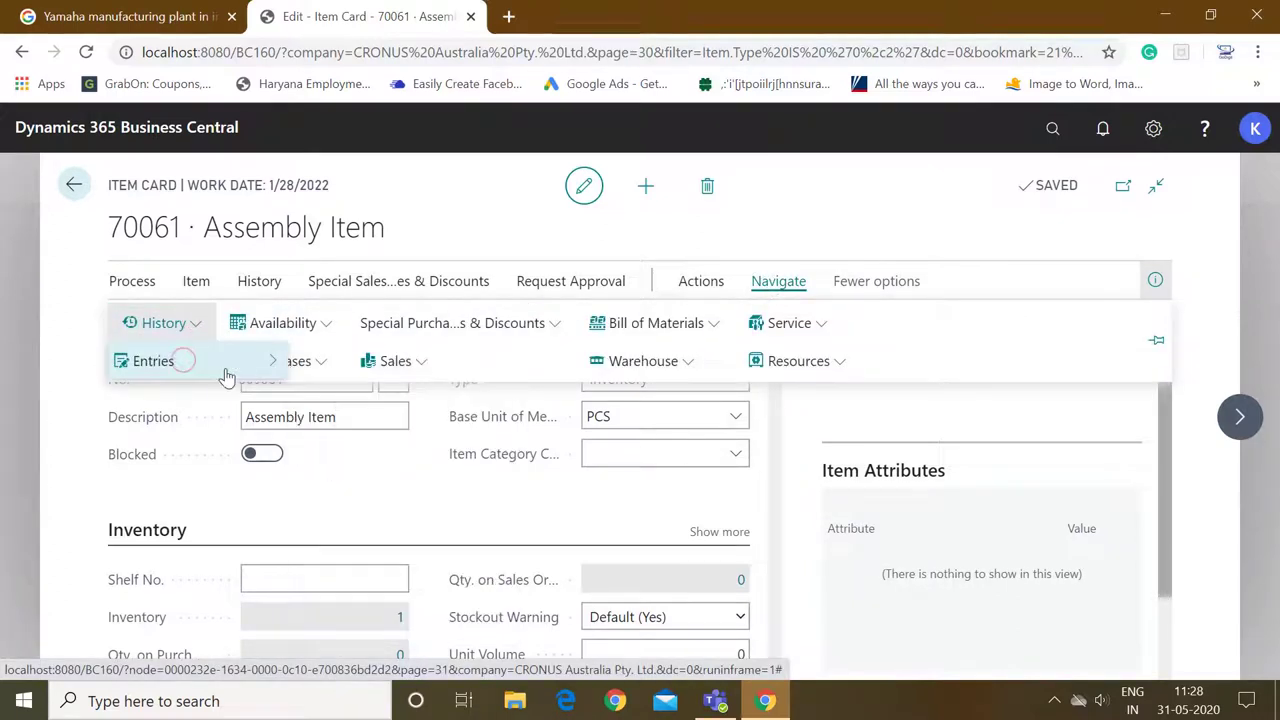
{"action": "mouse_move", "coordinate": [233, 374]}
{"action": "left_click", "coordinate": [357, 363]}
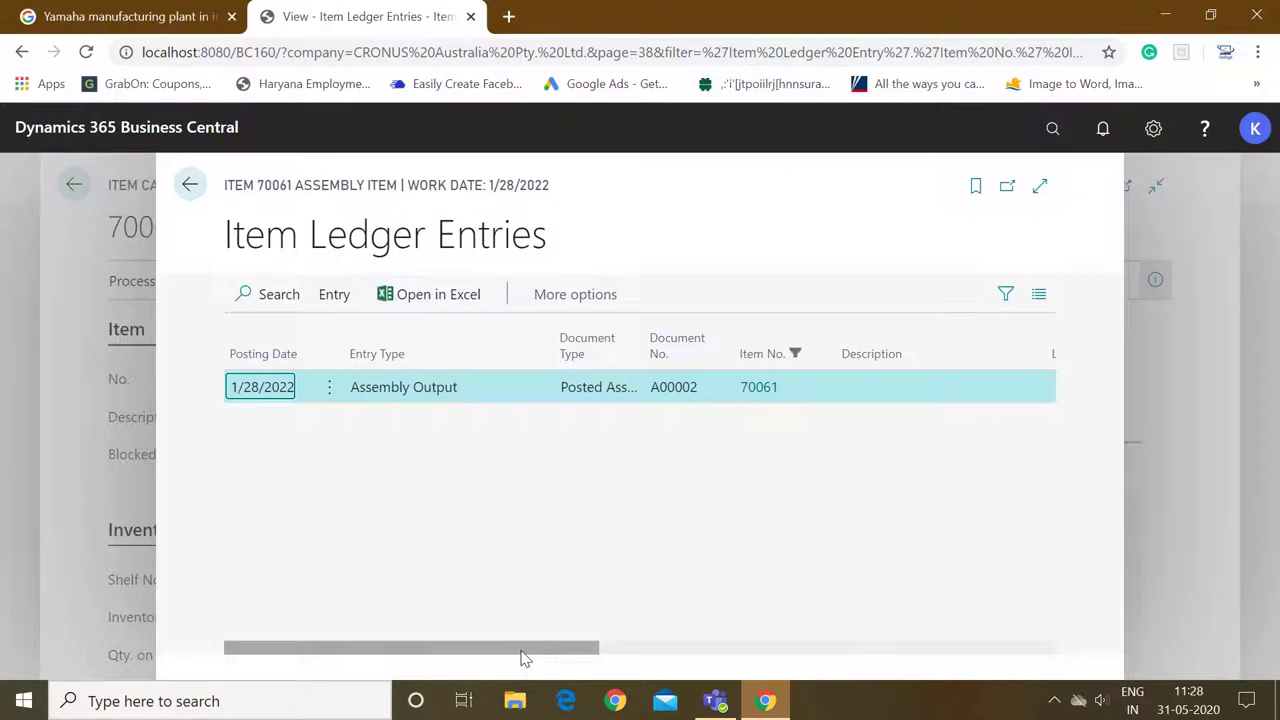
{"action": "left_click_drag", "start_coordinate": [520, 658], "coordinate": [537, 656]}
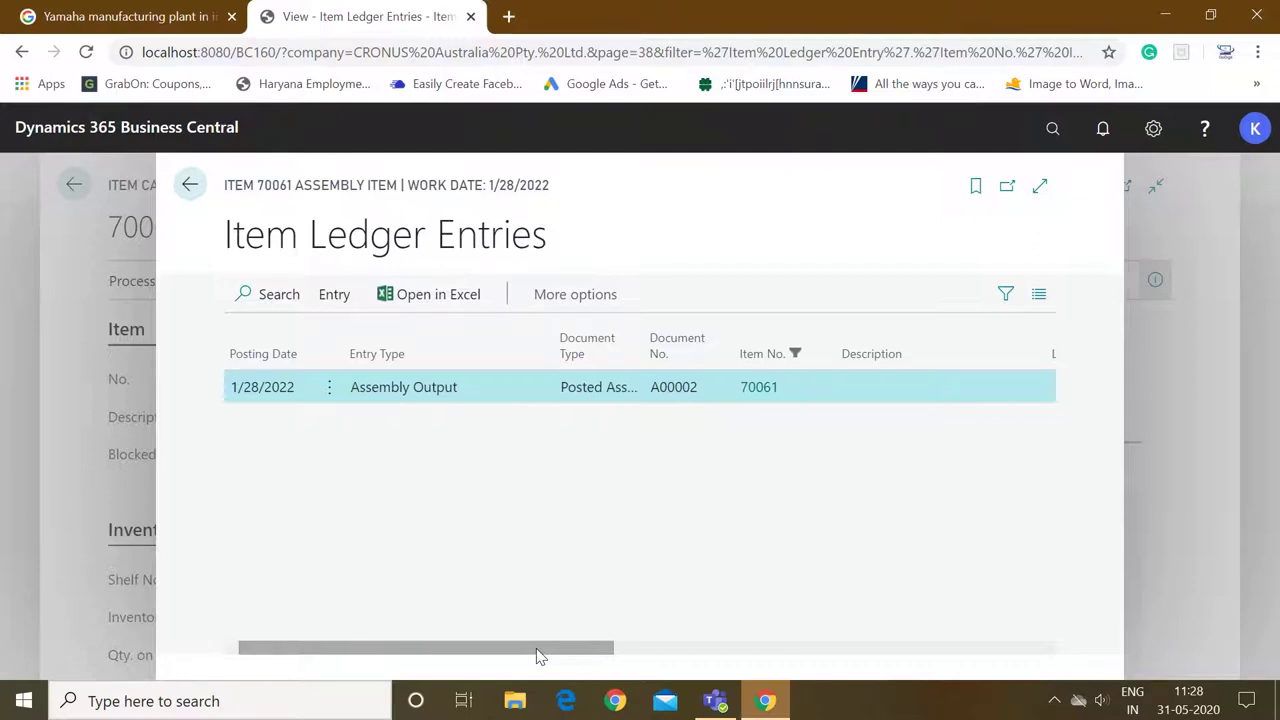
{"action": "left_click_drag", "start_coordinate": [537, 656], "coordinate": [711, 626]}
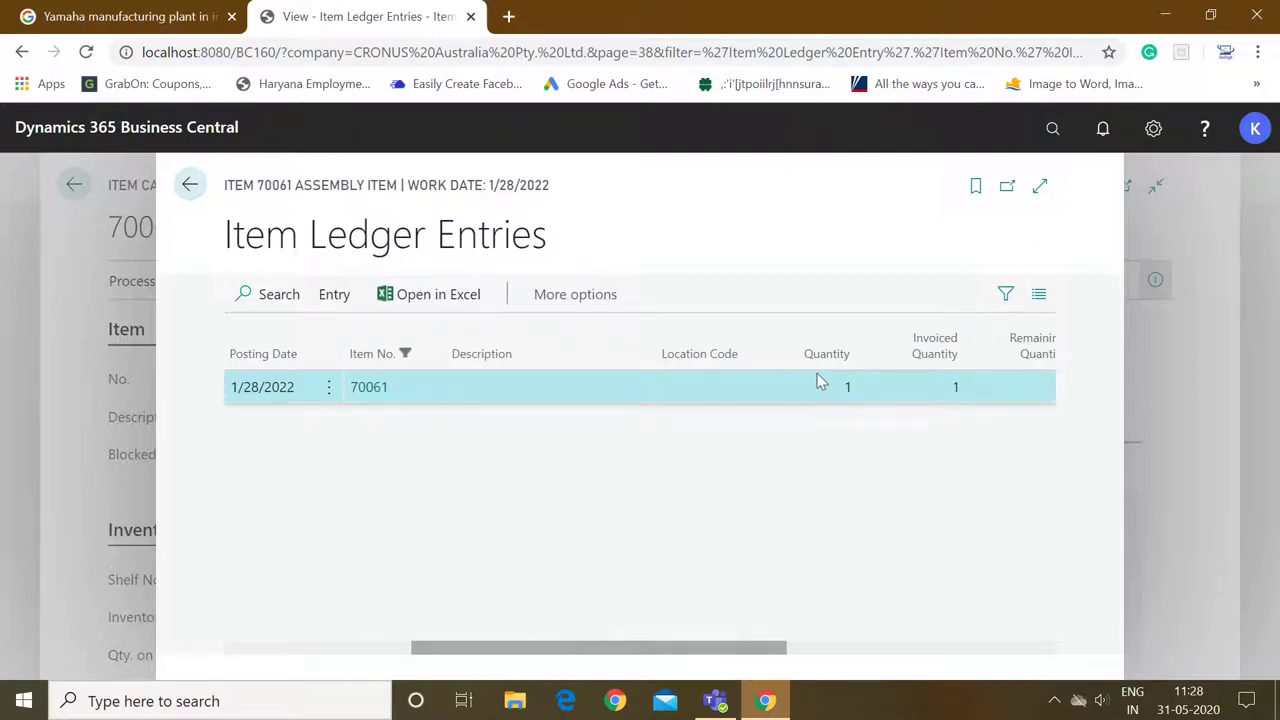
{"action": "key", "text": "Escape"}
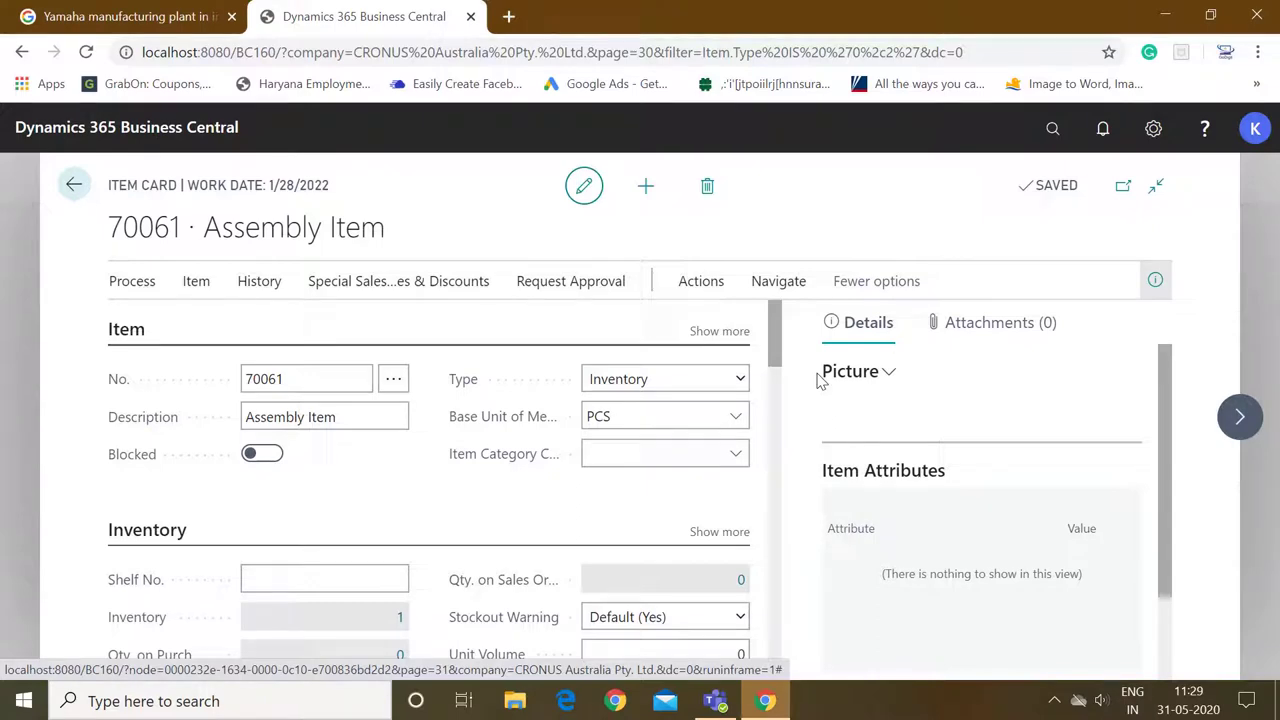
Inspect the available Assembly Policy options in the assembly section of item 70061's card without changing the selection.
{"action": "left_click_drag", "start_coordinate": [775, 325], "coordinate": [778, 545]}
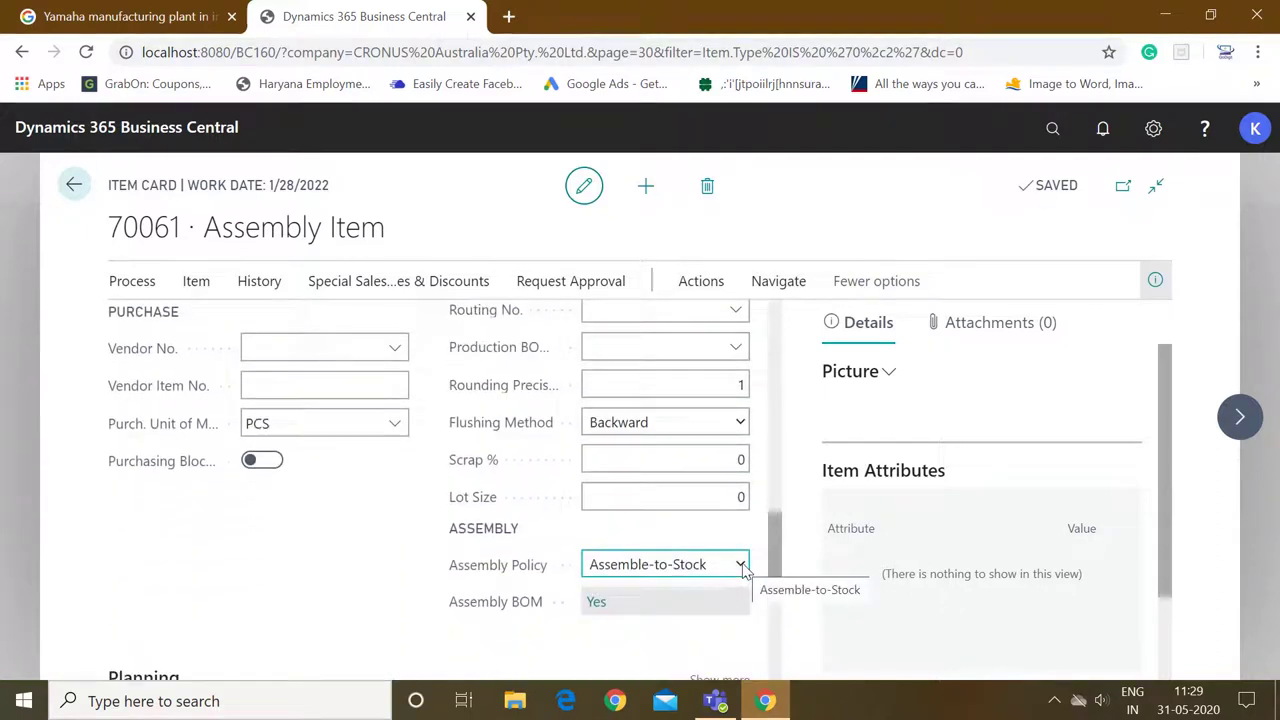
{"action": "left_click", "coordinate": [742, 566]}
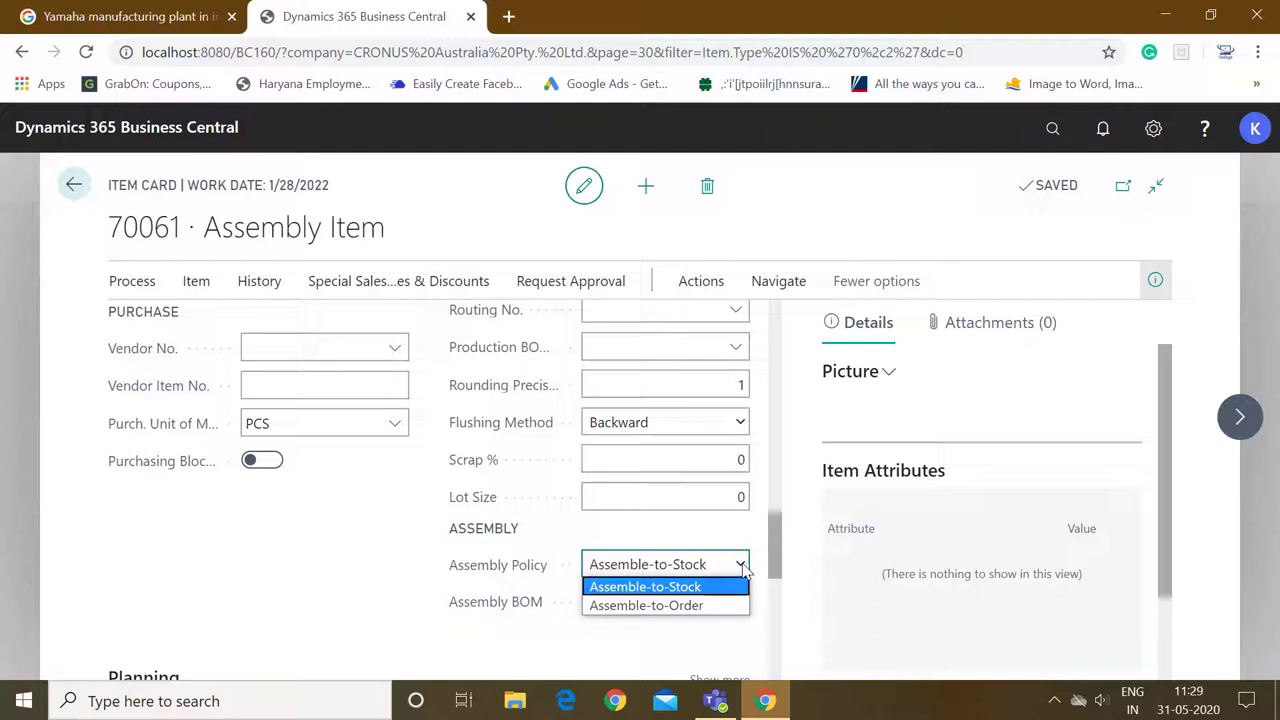
{"action": "left_click", "coordinate": [742, 566]}
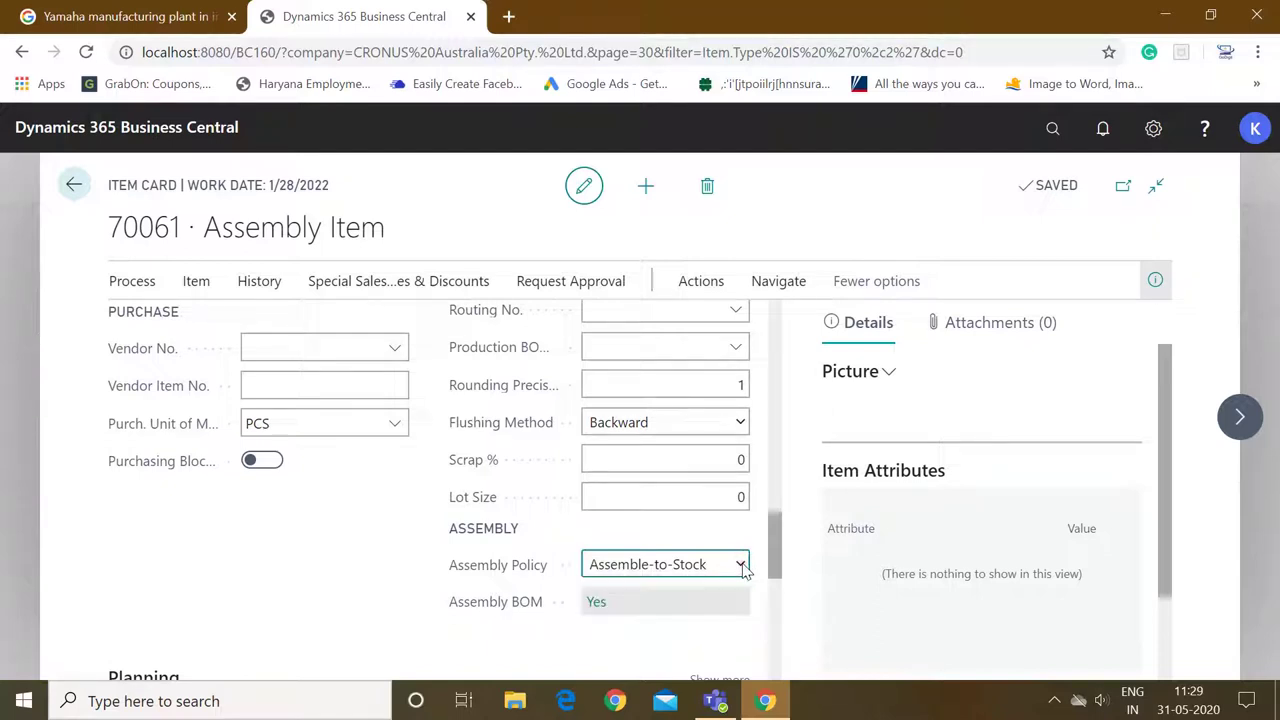